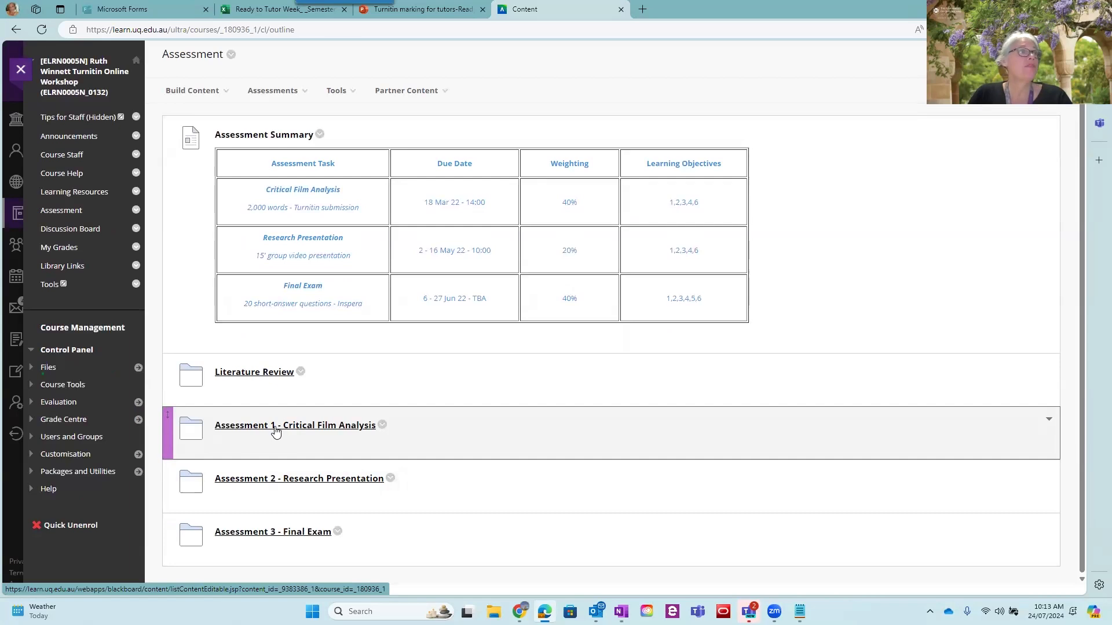
Open the first Critical Film Analysis Turnitin submission link in the Assessment 1 - Critical Film Analysis folder
click(275, 431)
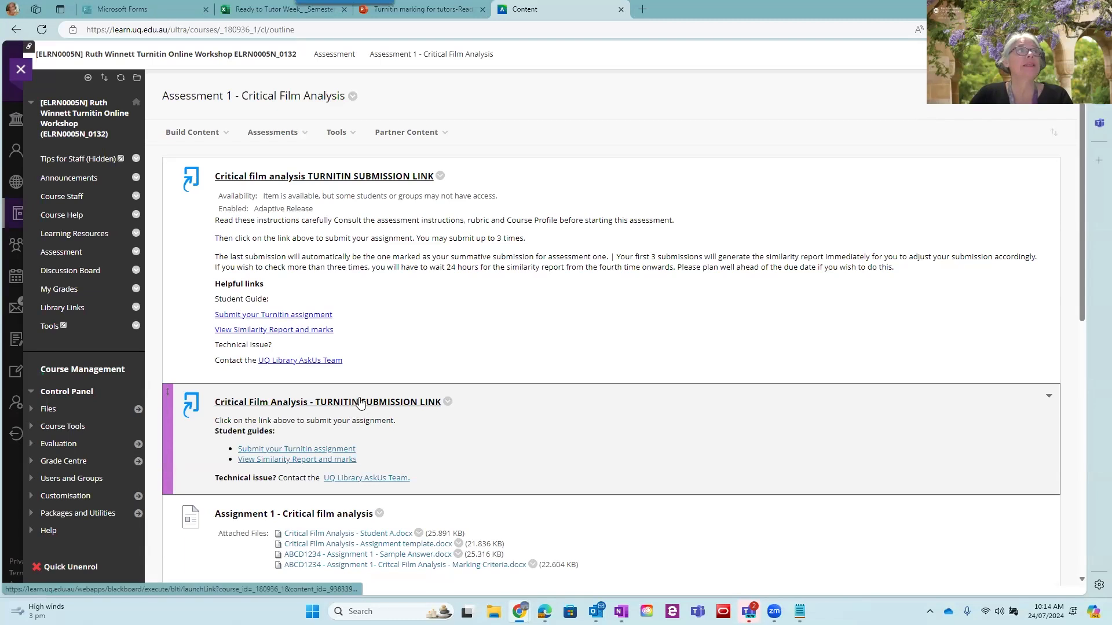
click(283, 176)
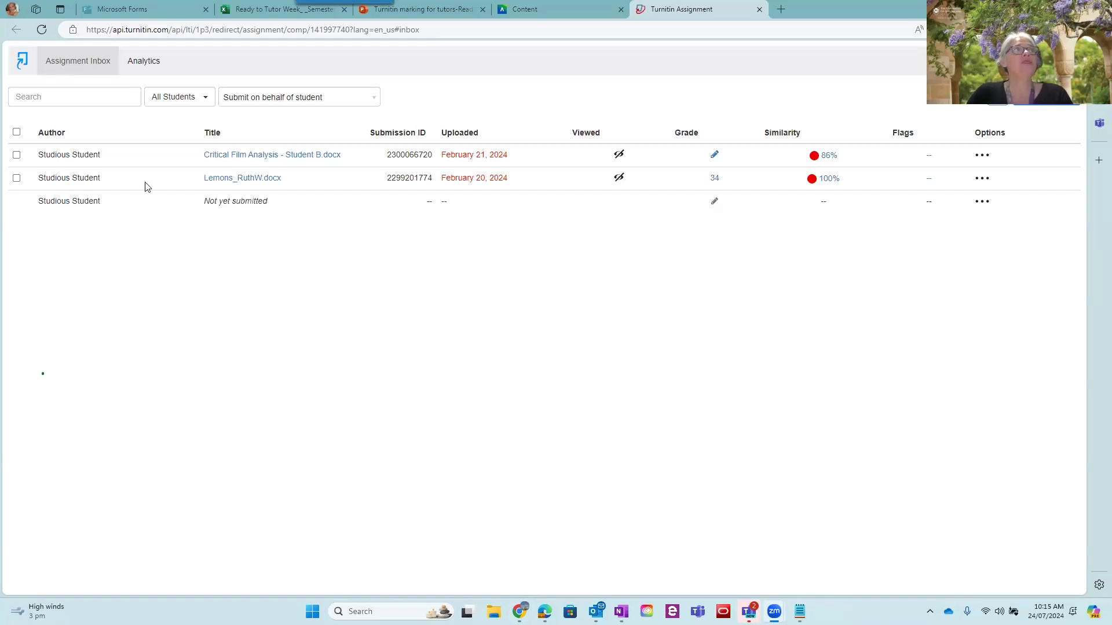
Start a submission on behalf of the third student listed and continue to the file submission form
click(289, 102)
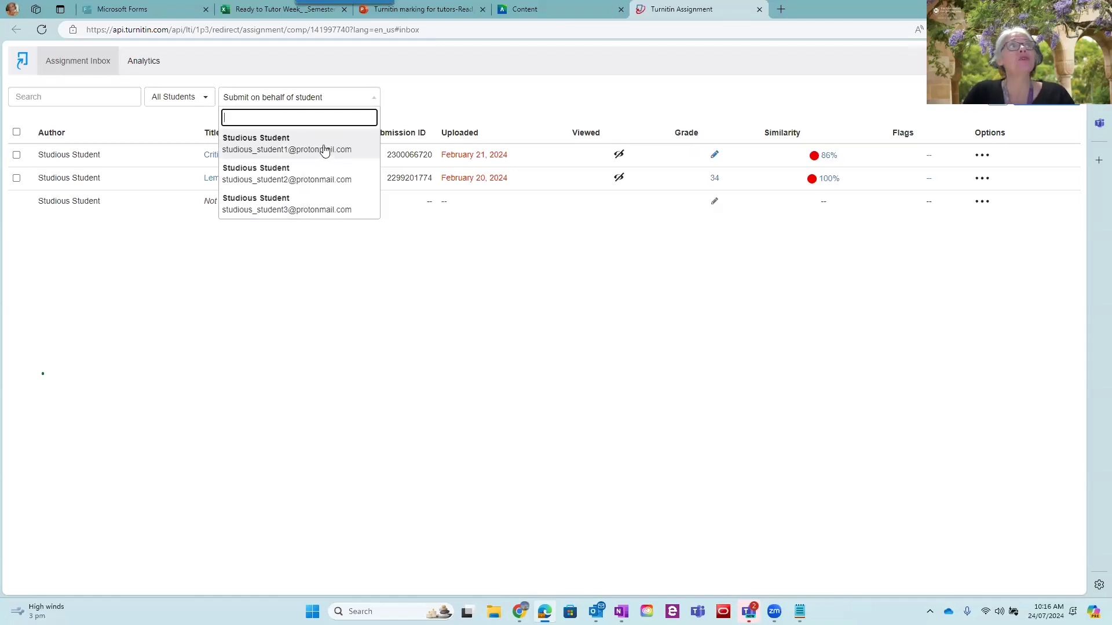
click(305, 200)
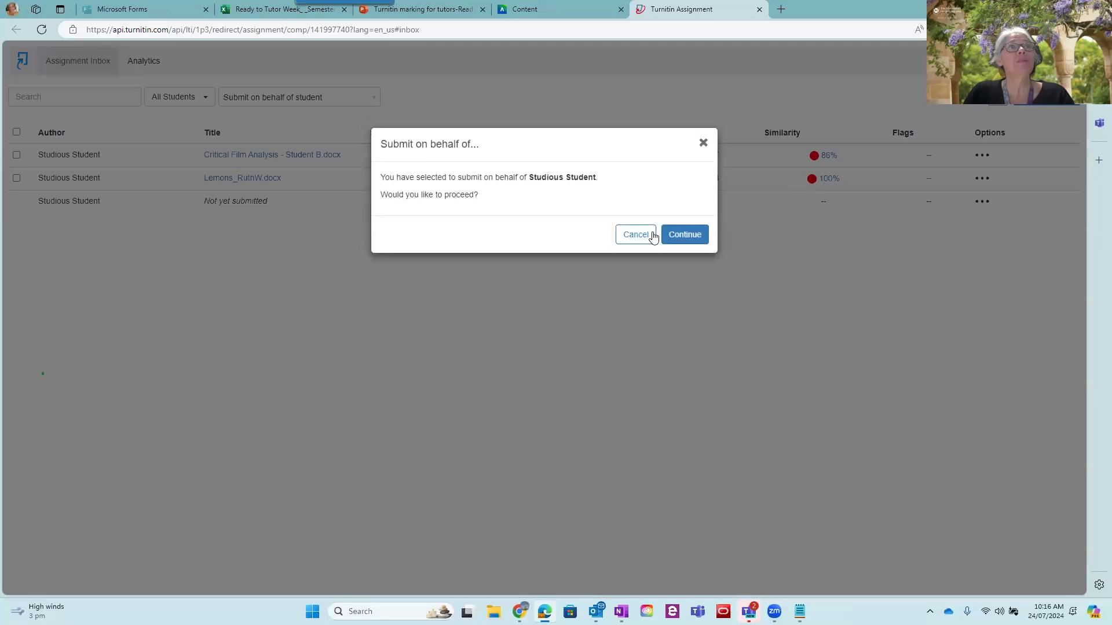
click(686, 234)
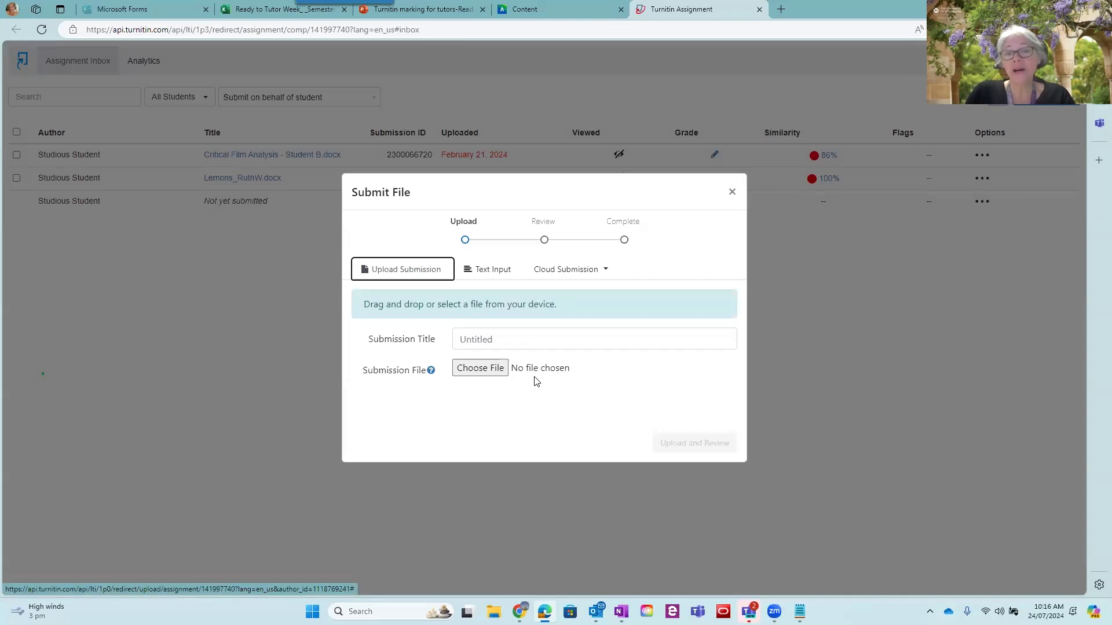
Browse for the submission file in eLearning Training > 04. Workshop Resources > Turnitin Marking for Tutors > Resources
click(480, 371)
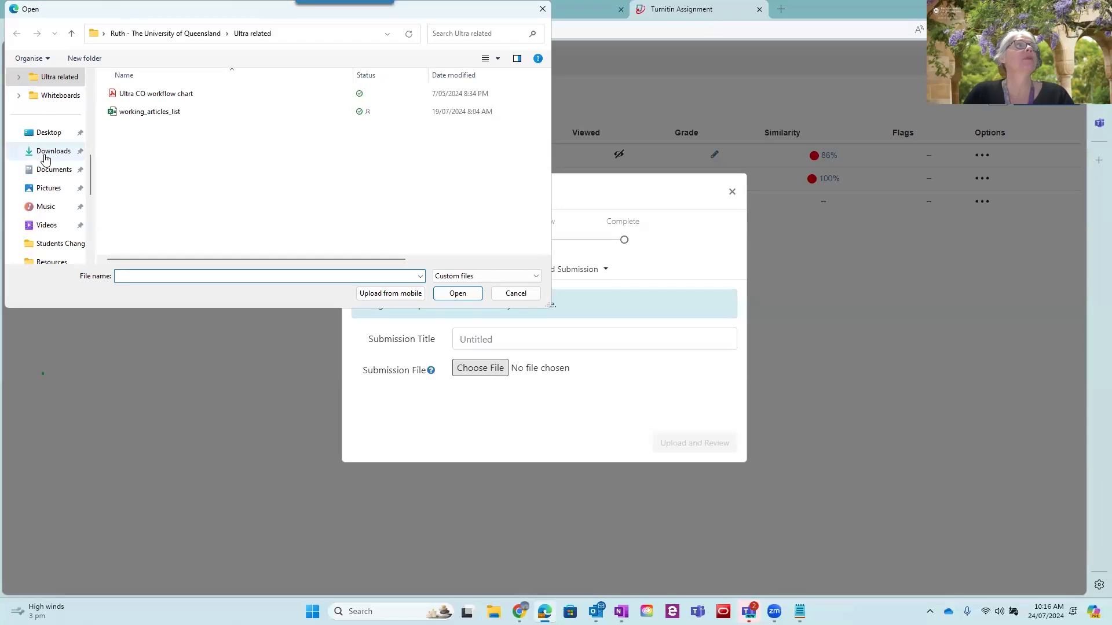
scroll(54, 171, up, 3)
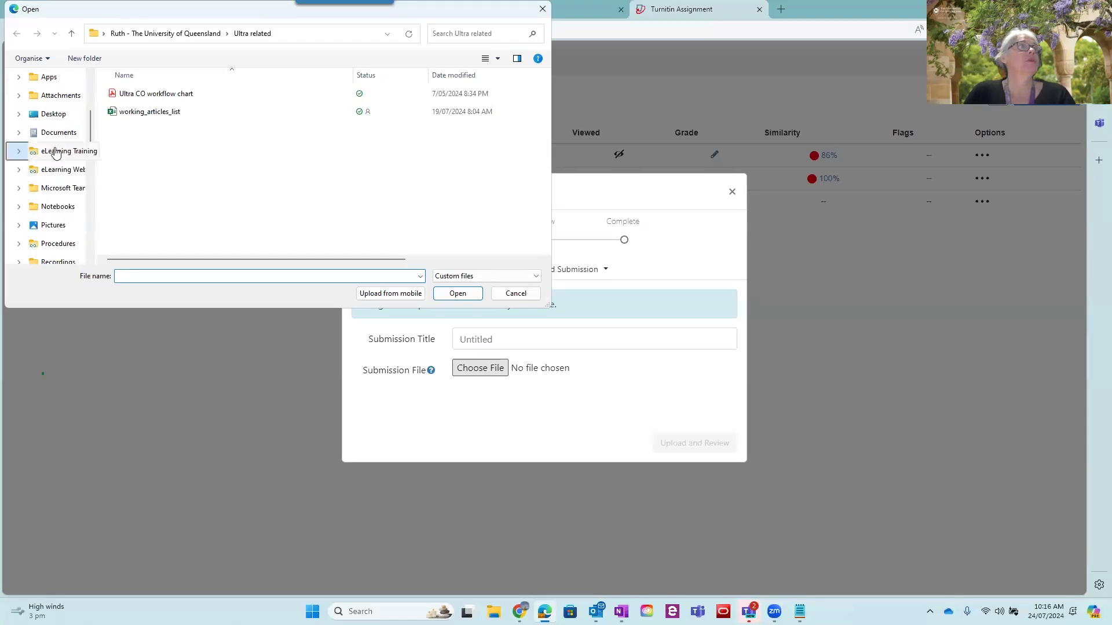
click(60, 149)
double_click(171, 148)
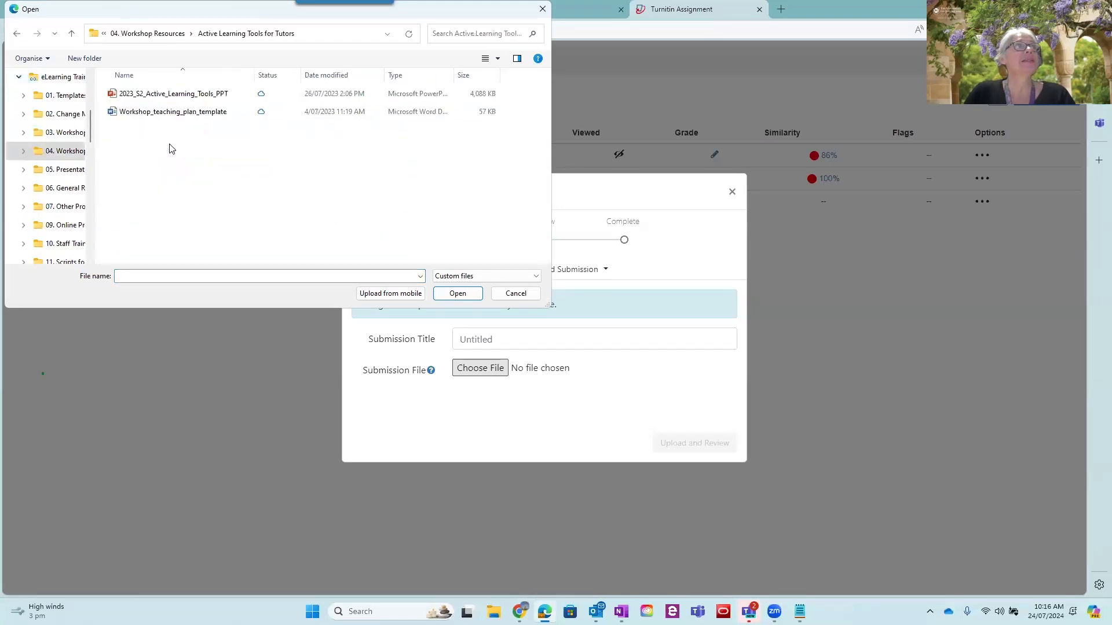
click(157, 35)
scroll(176, 171, down, 6)
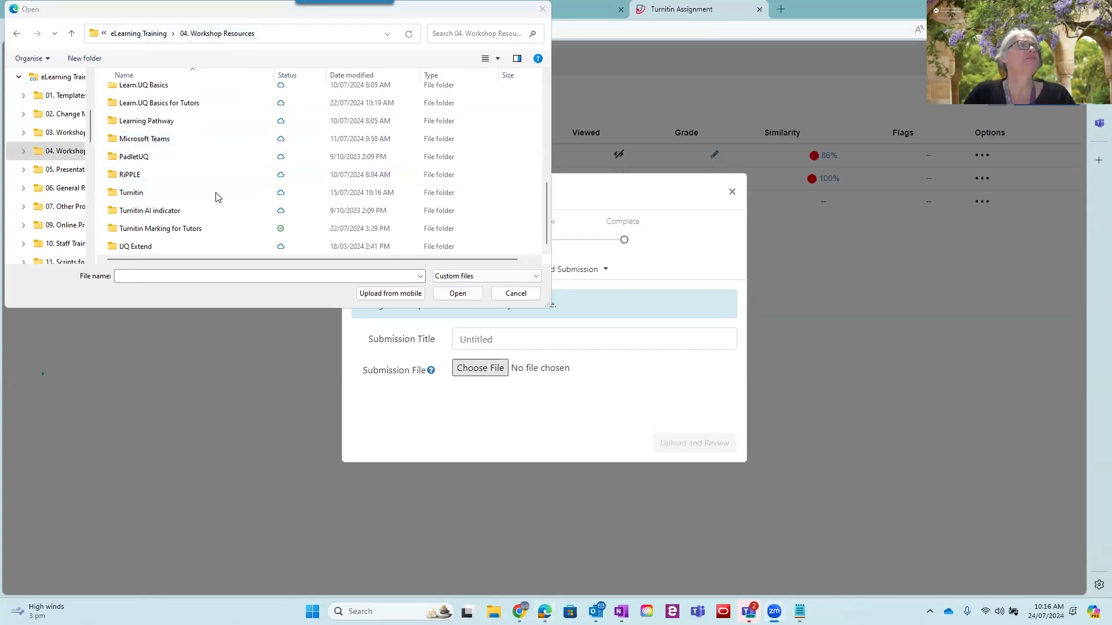
click(215, 158)
double_click(311, 10)
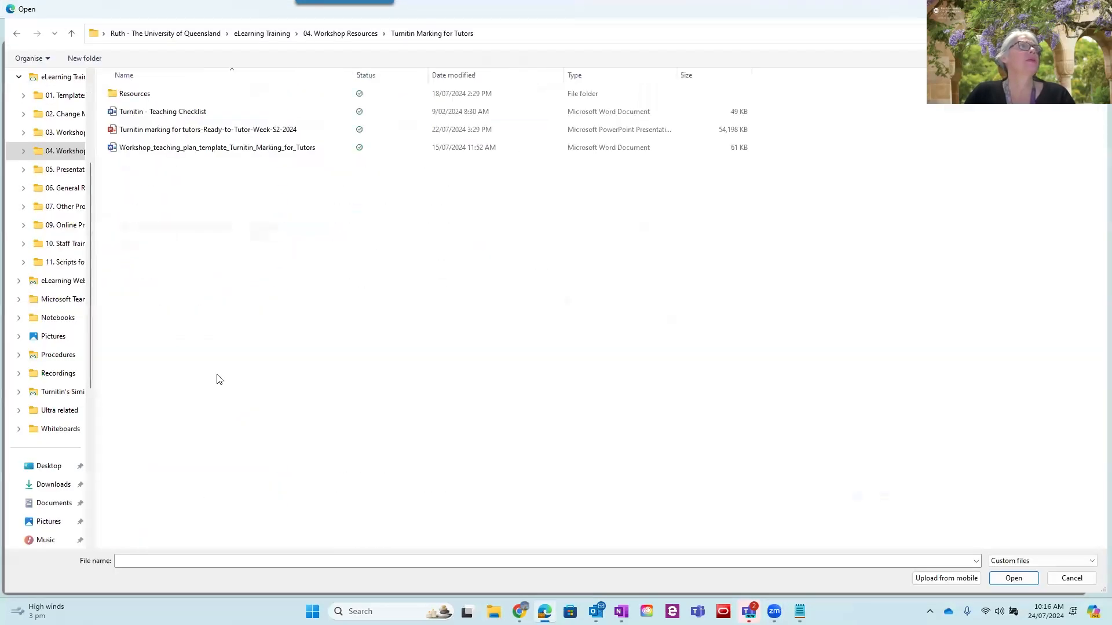
double_click(164, 93)
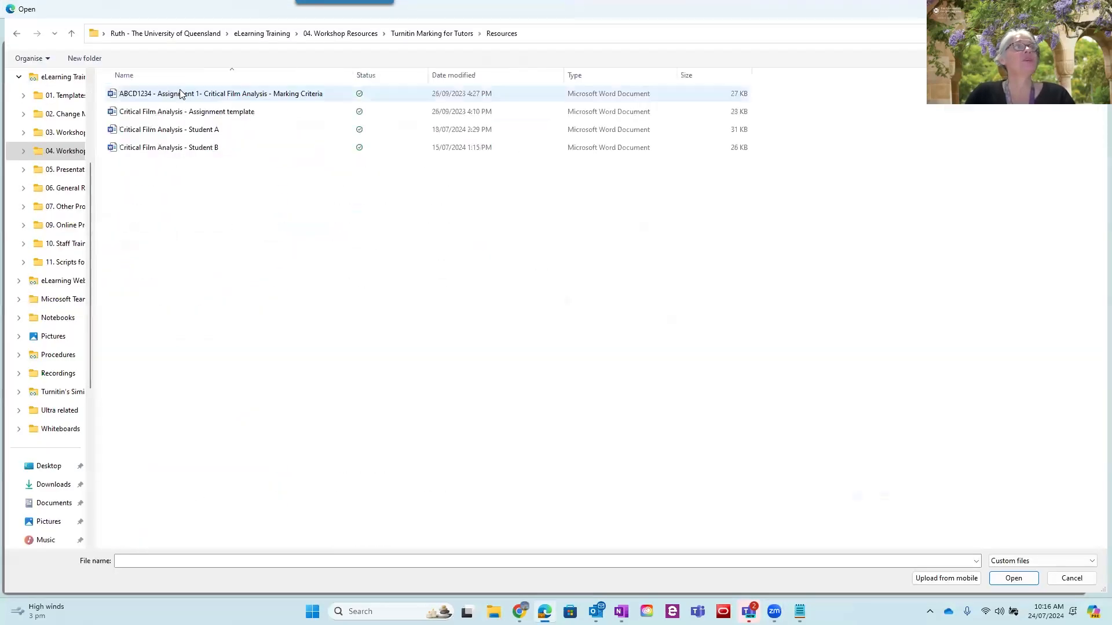
click(214, 134)
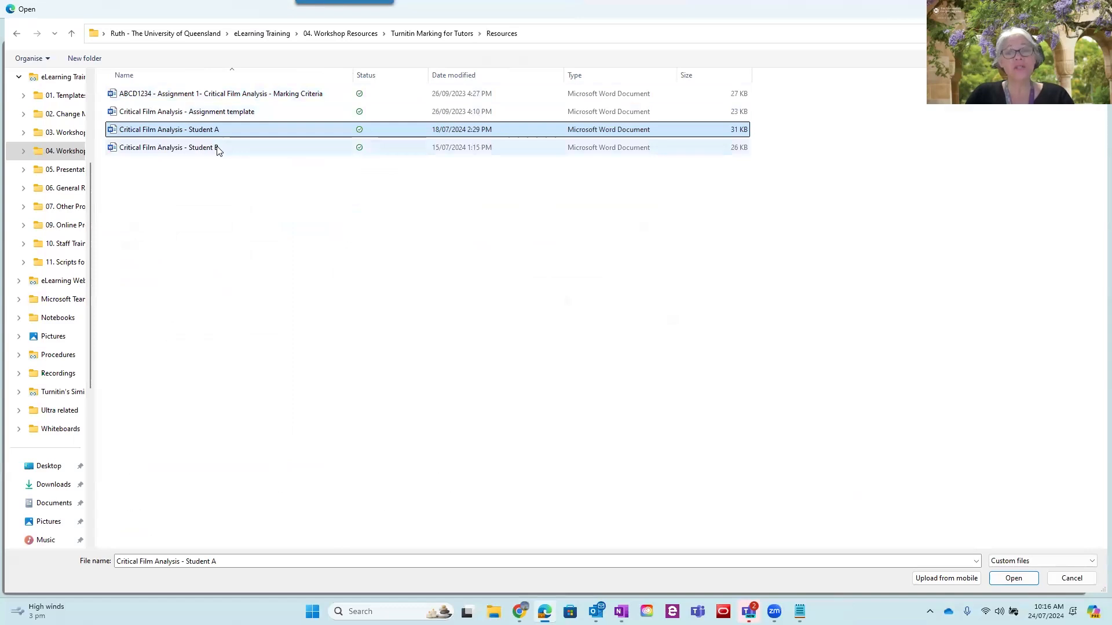
click(217, 149)
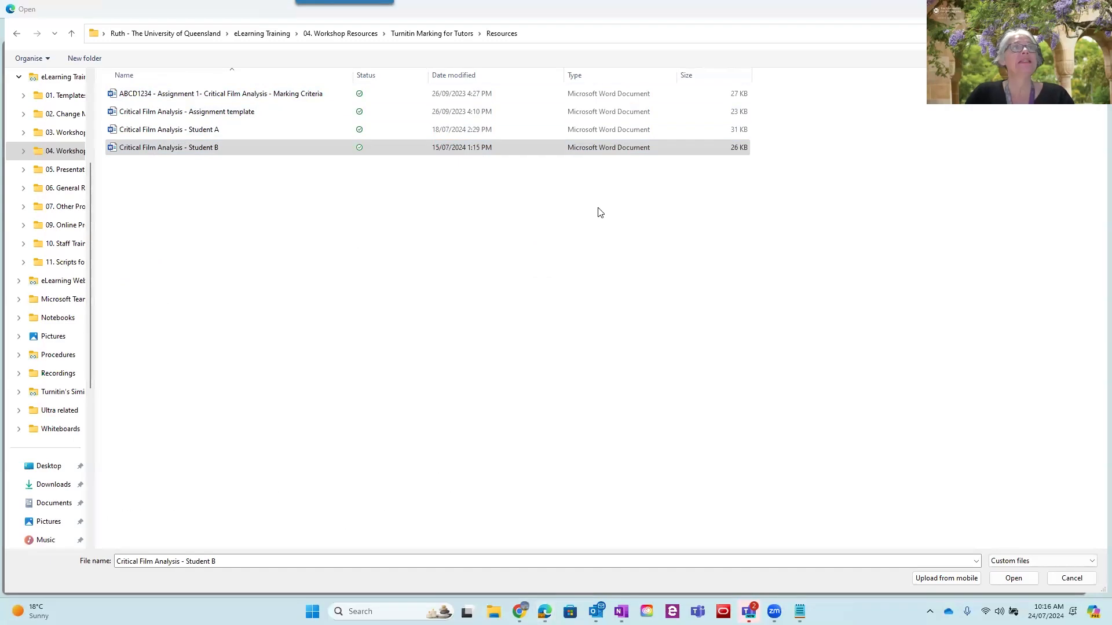
click(1013, 578)
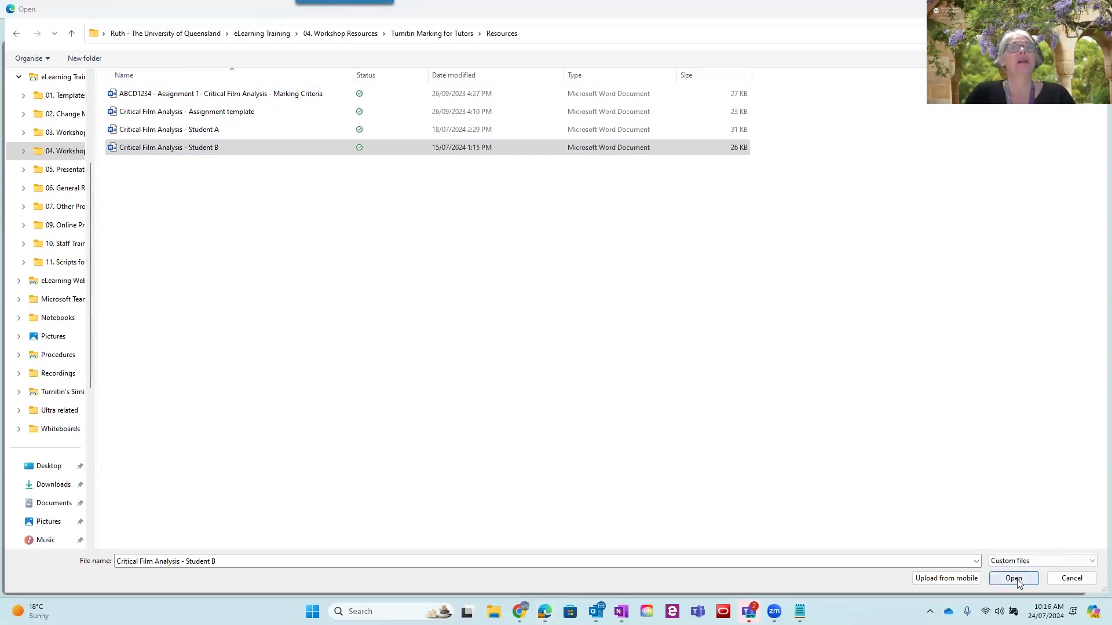
click(586, 368)
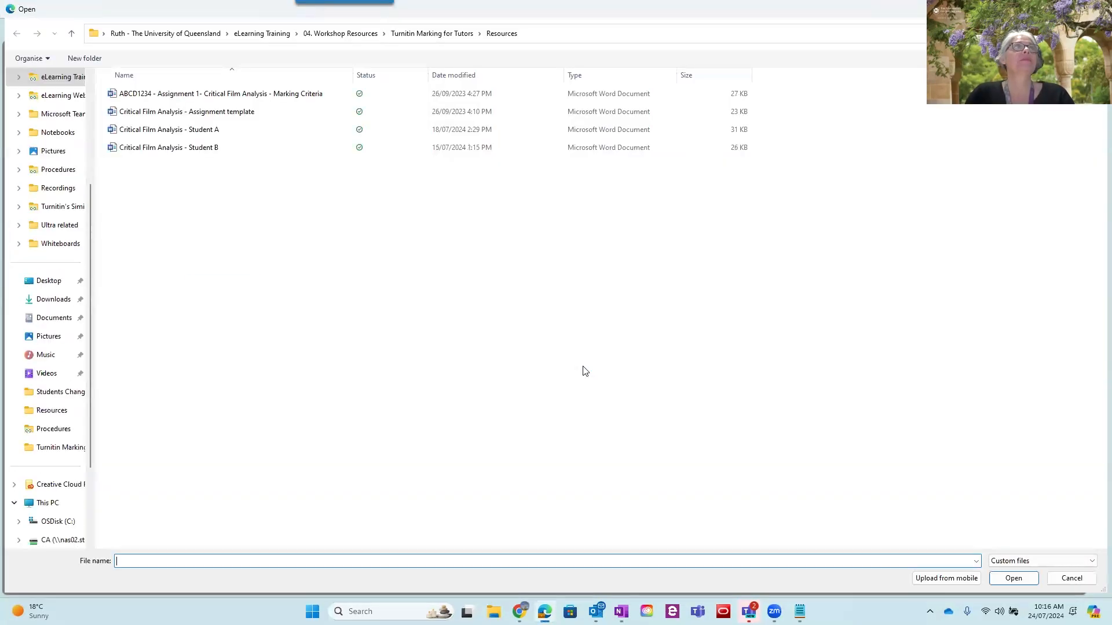
click(1096, 9)
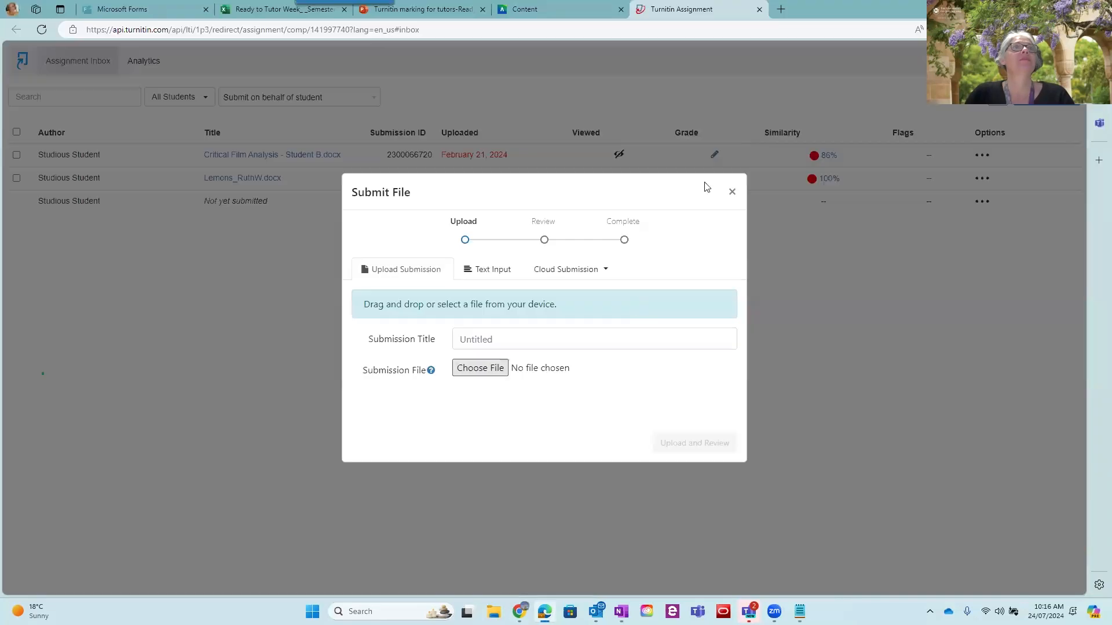
Attach the file Critical Film Analysis - Student A as the submission file
click(487, 372)
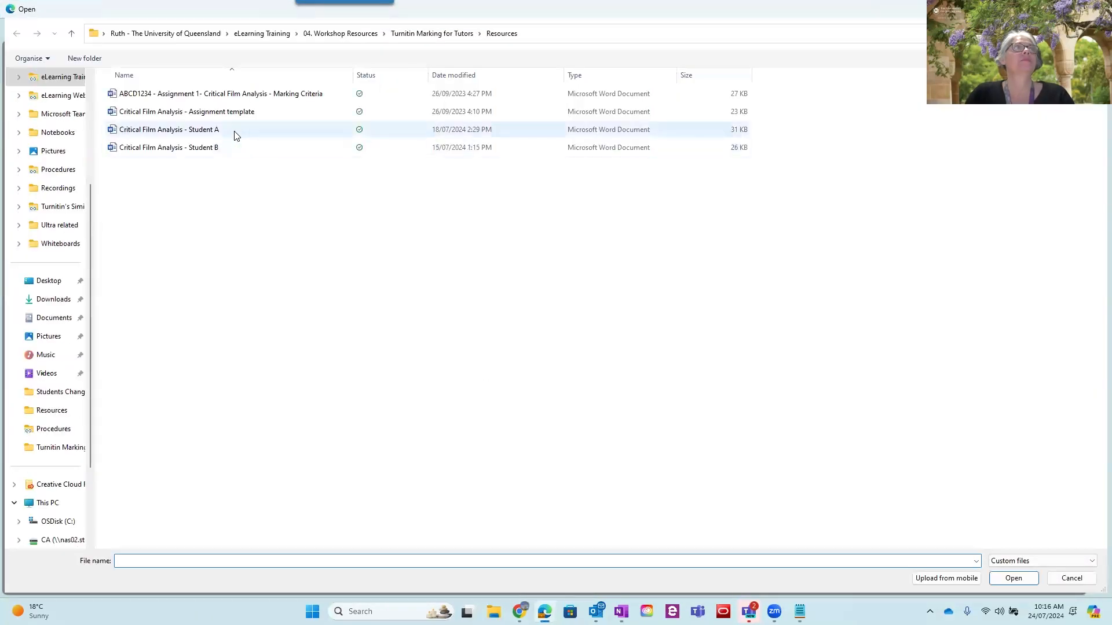
click(236, 130)
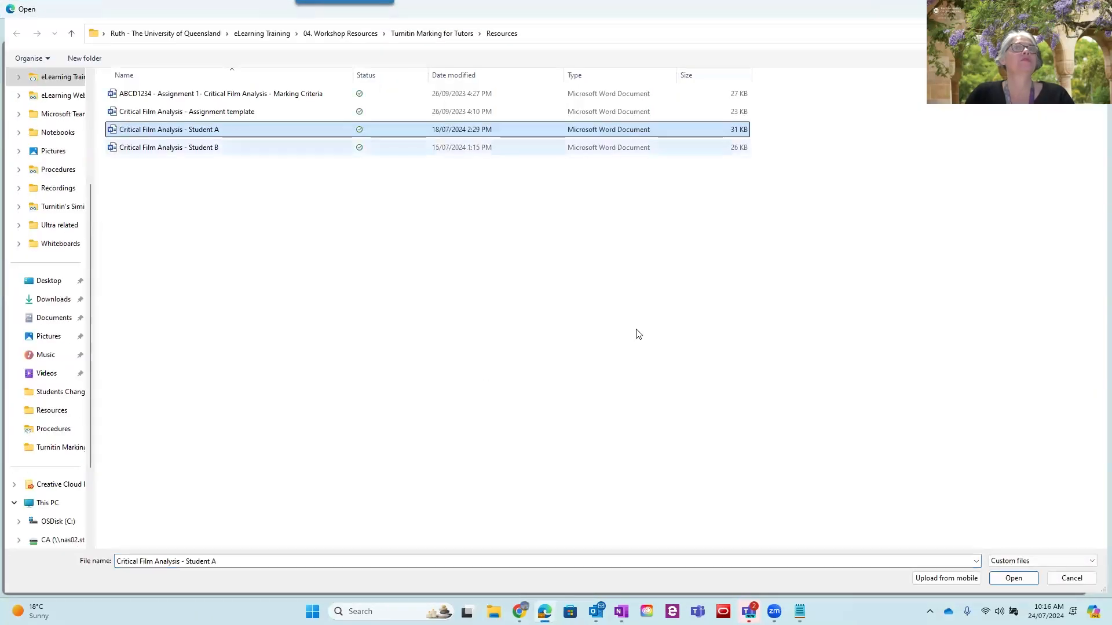
click(1013, 578)
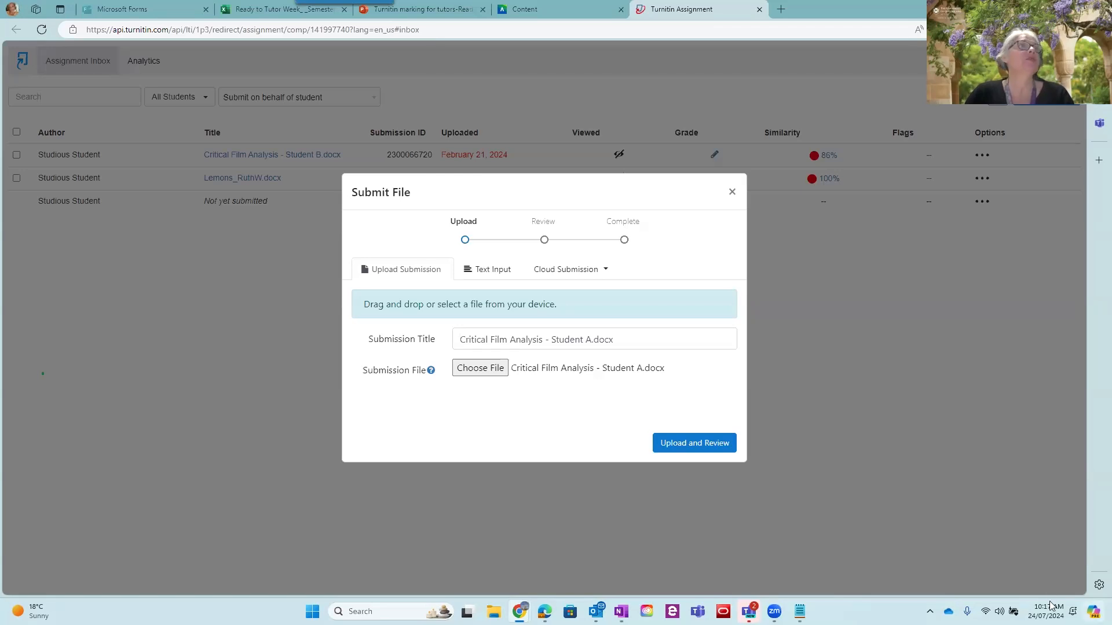
Upload the attached file for review and close the submission form without submitting to Turnitin
click(688, 446)
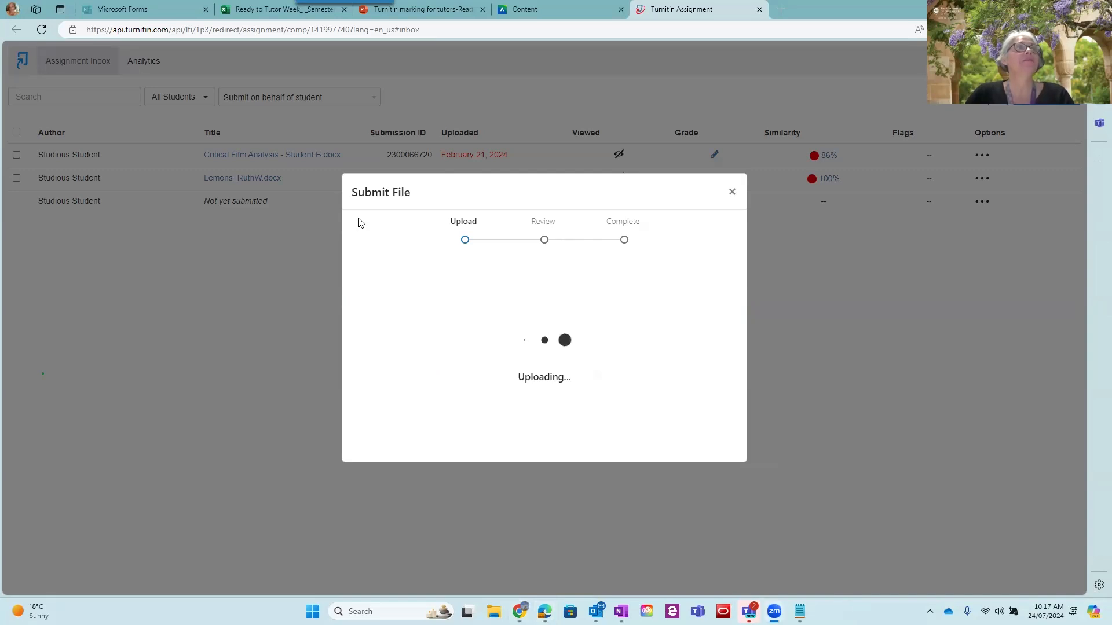
right_click(209, 221)
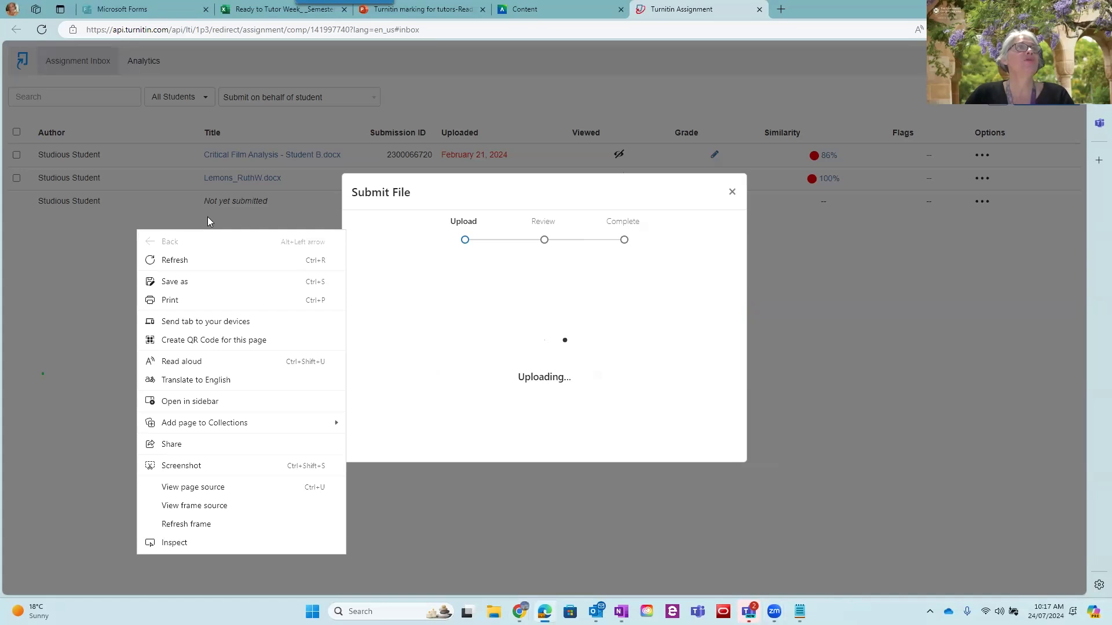
click(208, 221)
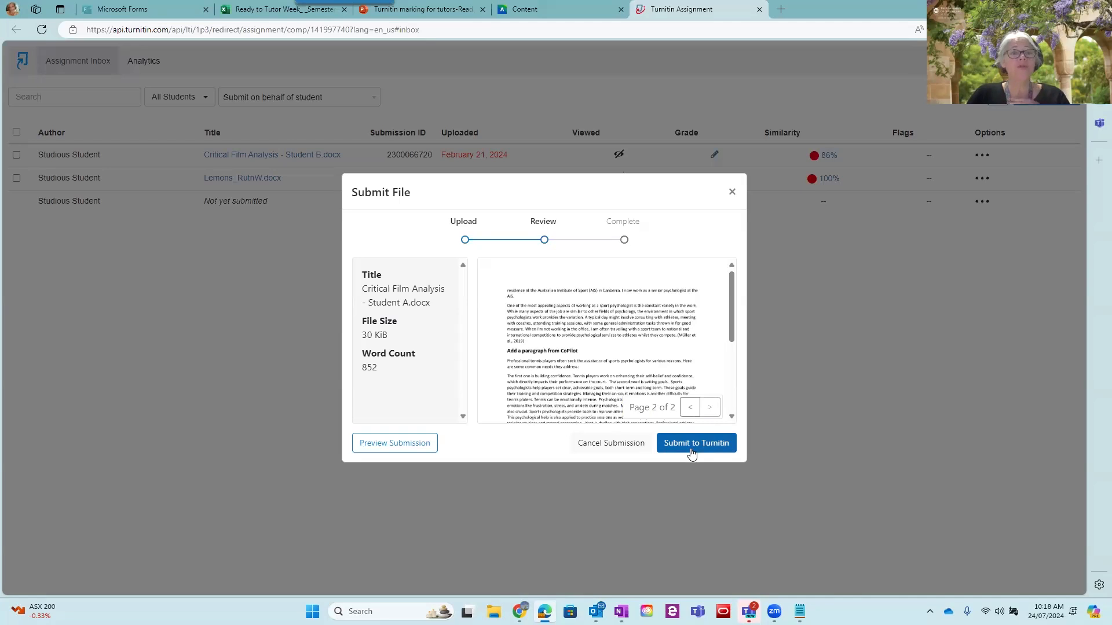
click(732, 193)
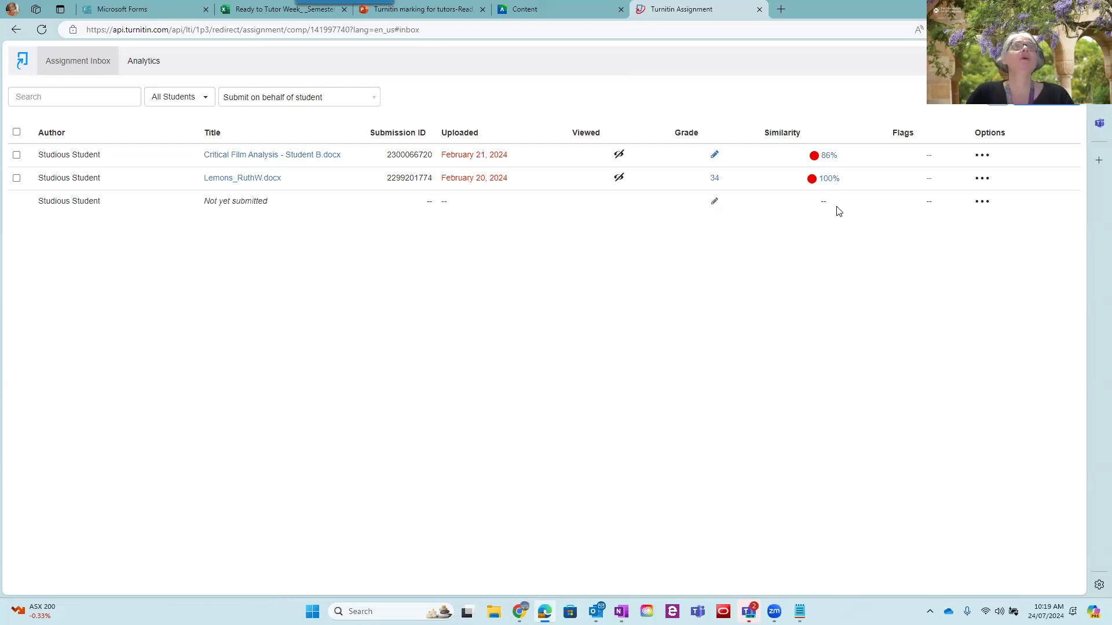
Return to the course's Assessment area and show the content types that can be built there
click(524, 10)
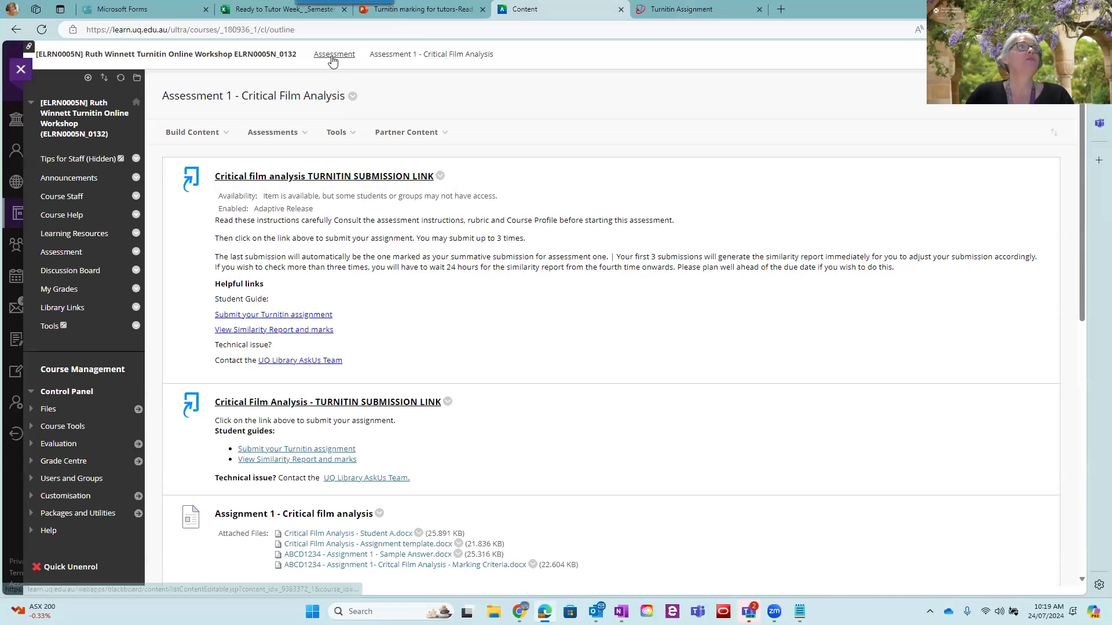
click(335, 55)
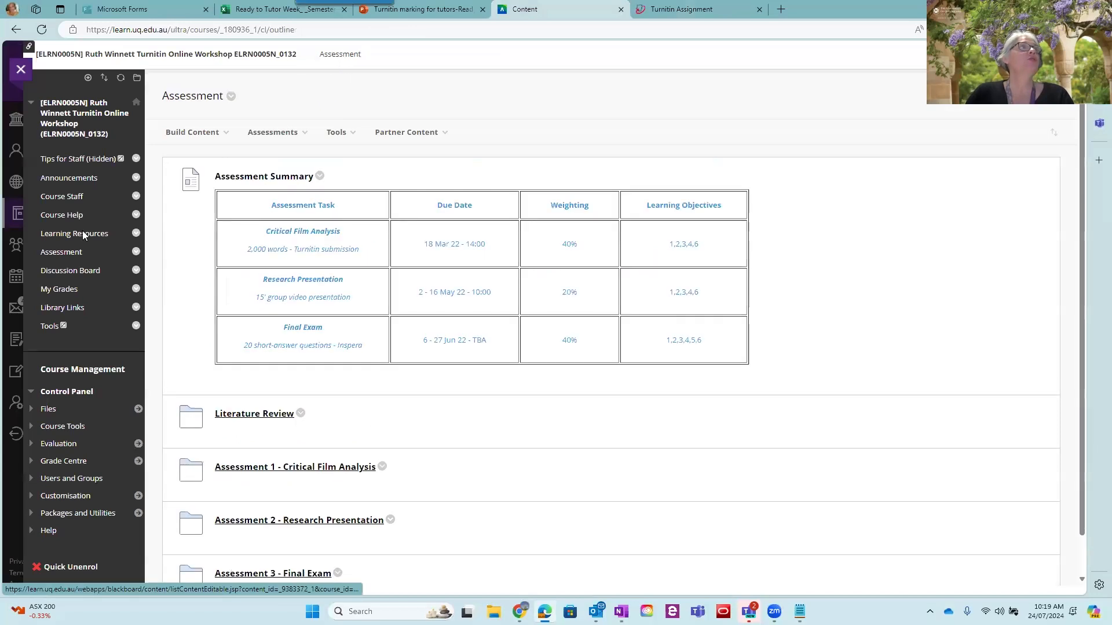
click(63, 256)
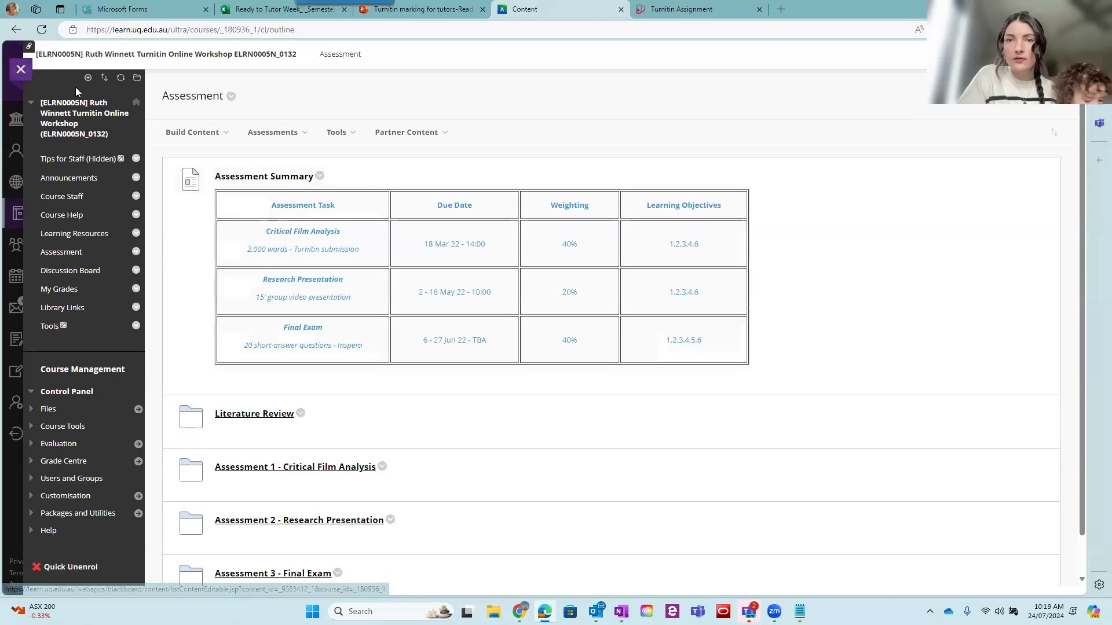
click(192, 133)
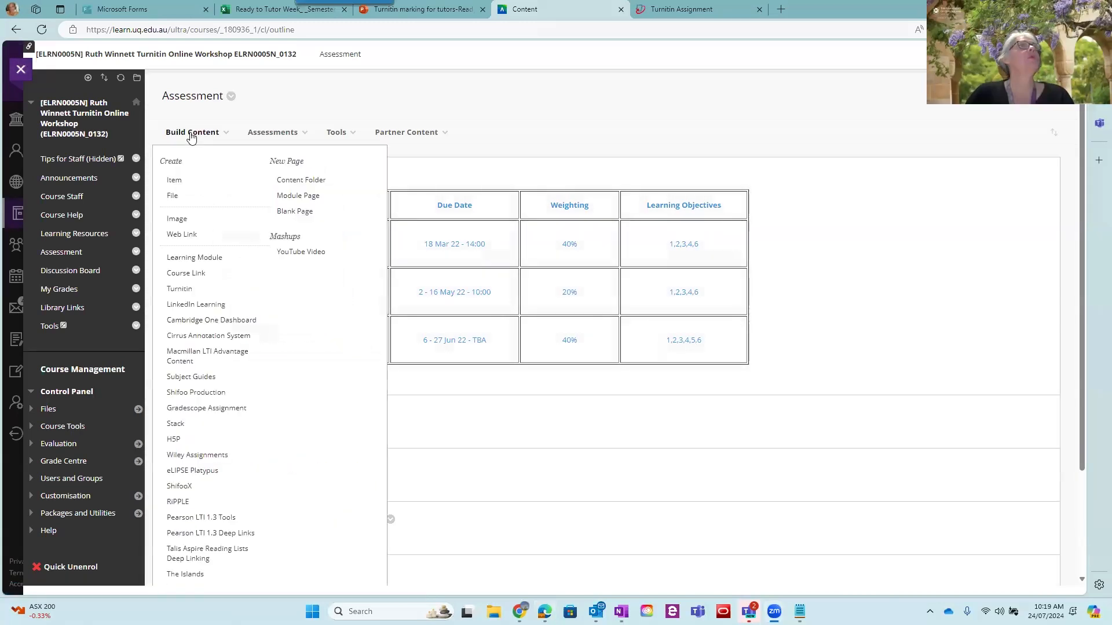
click(487, 375)
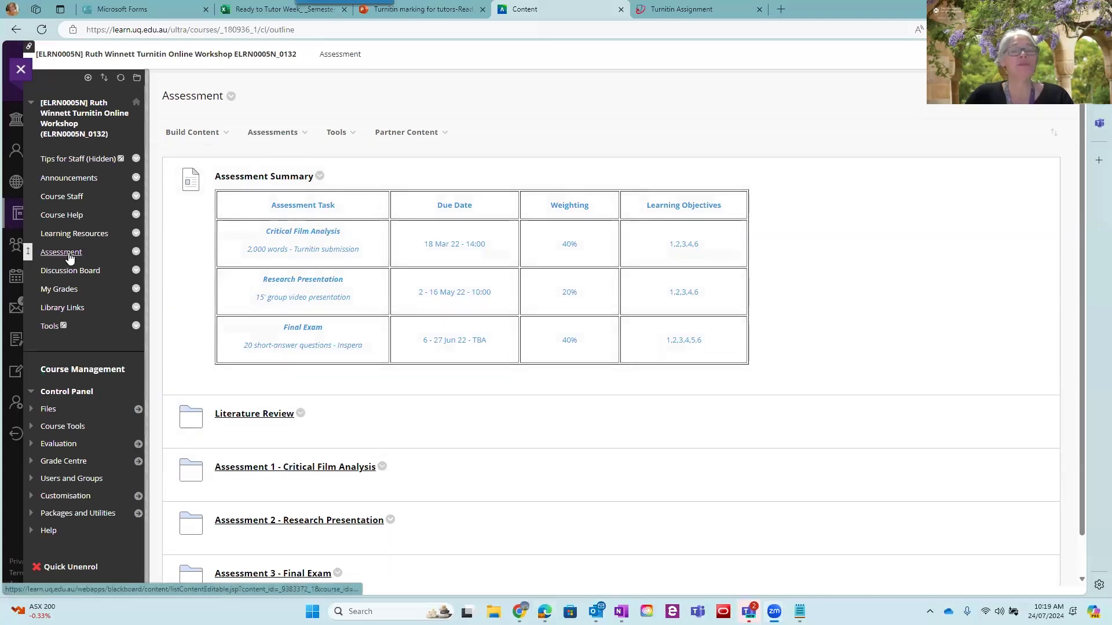
Open the Assessment 1 - Critical Film Analysis folder and view the Elements of Assignment item
click(312, 469)
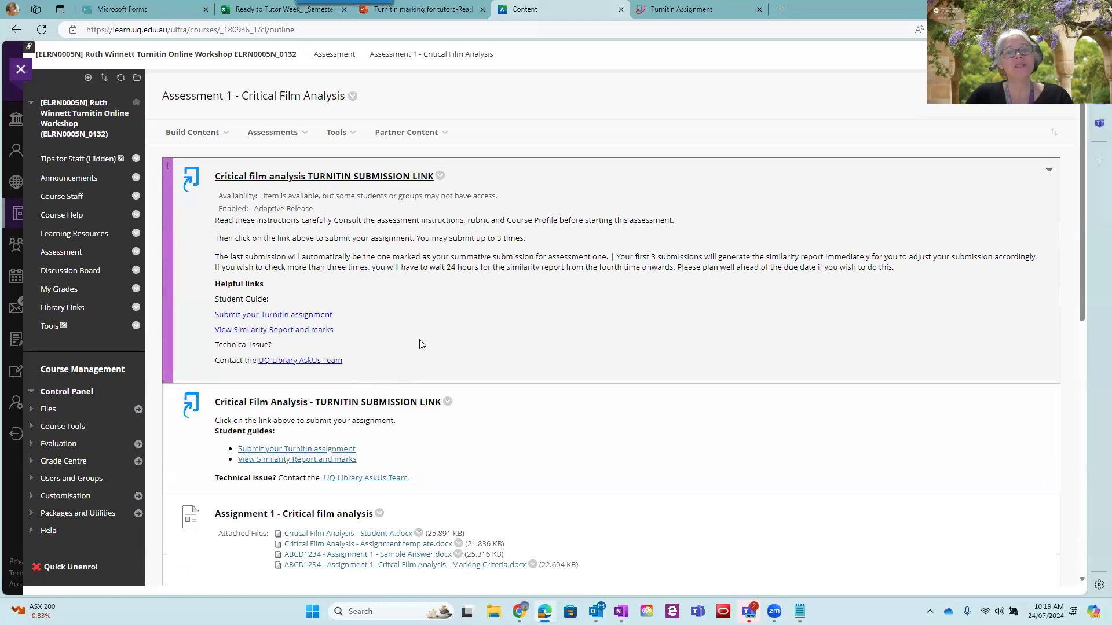
scroll(486, 359, down, 9)
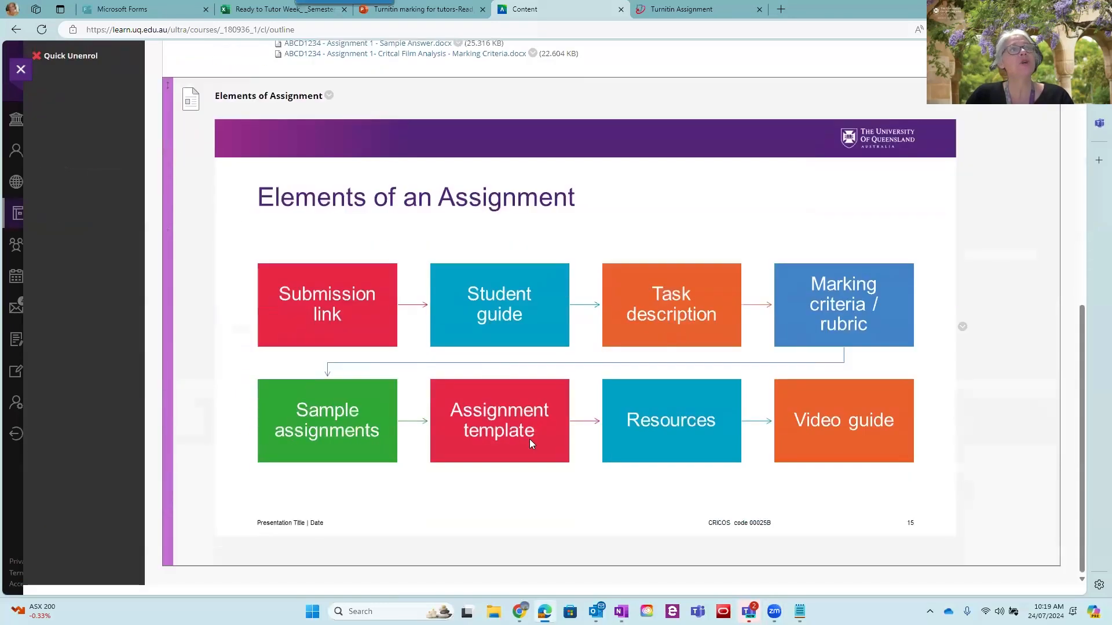
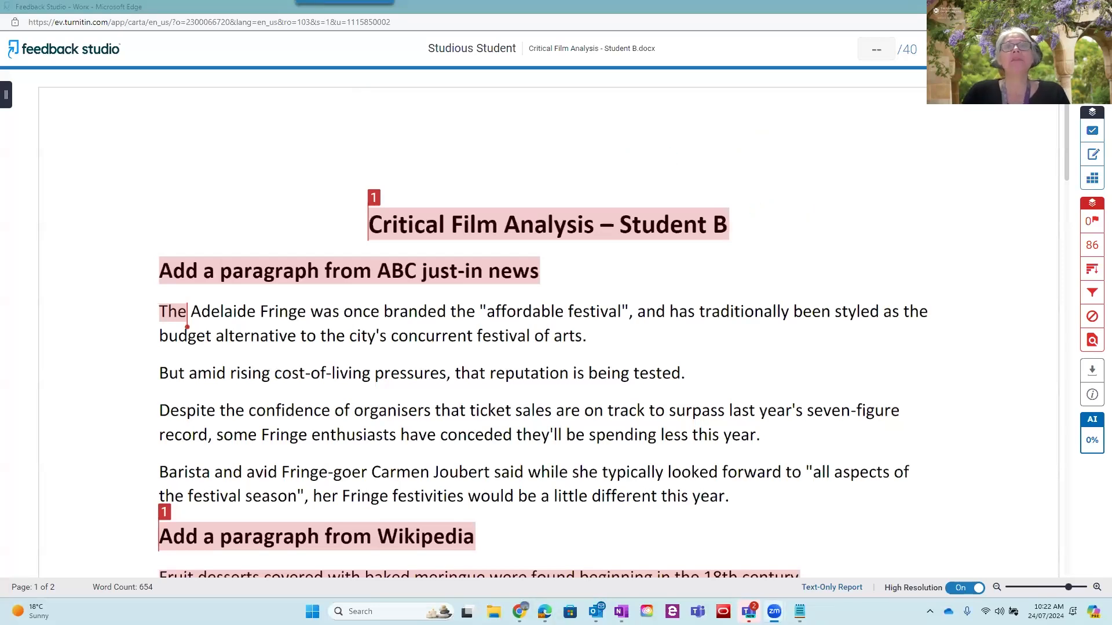
Show the match overview of the similarity report for the Critical Film Analysis - Student B paper
click(1093, 209)
click(1092, 208)
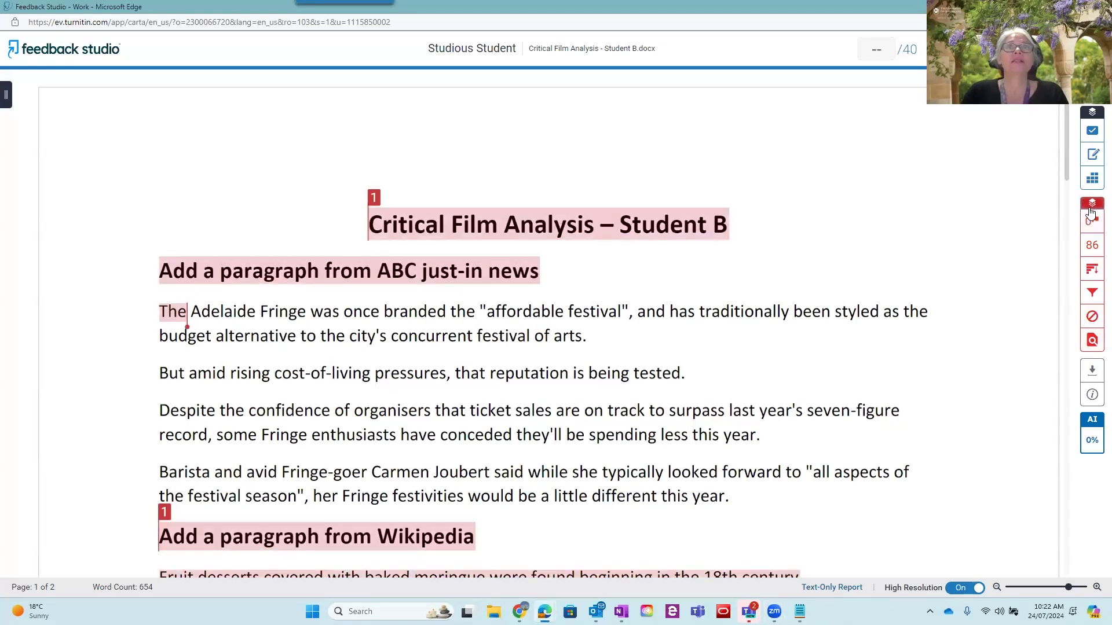
click(1092, 247)
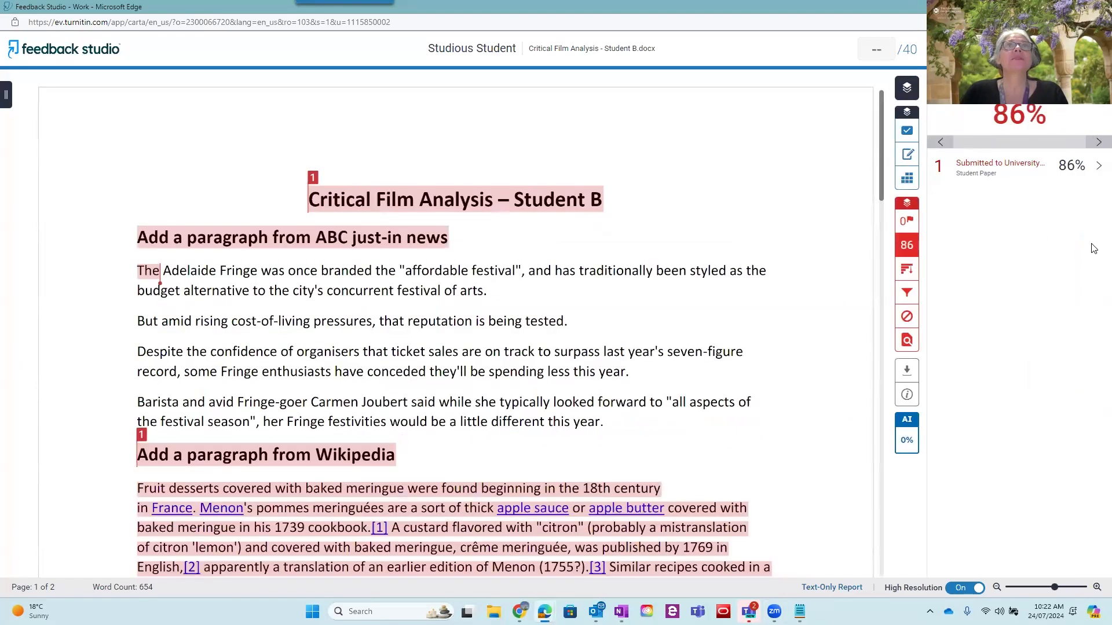
List all sources matched in the paper and view the passage matched to te.poliupg.ac.id
click(907, 272)
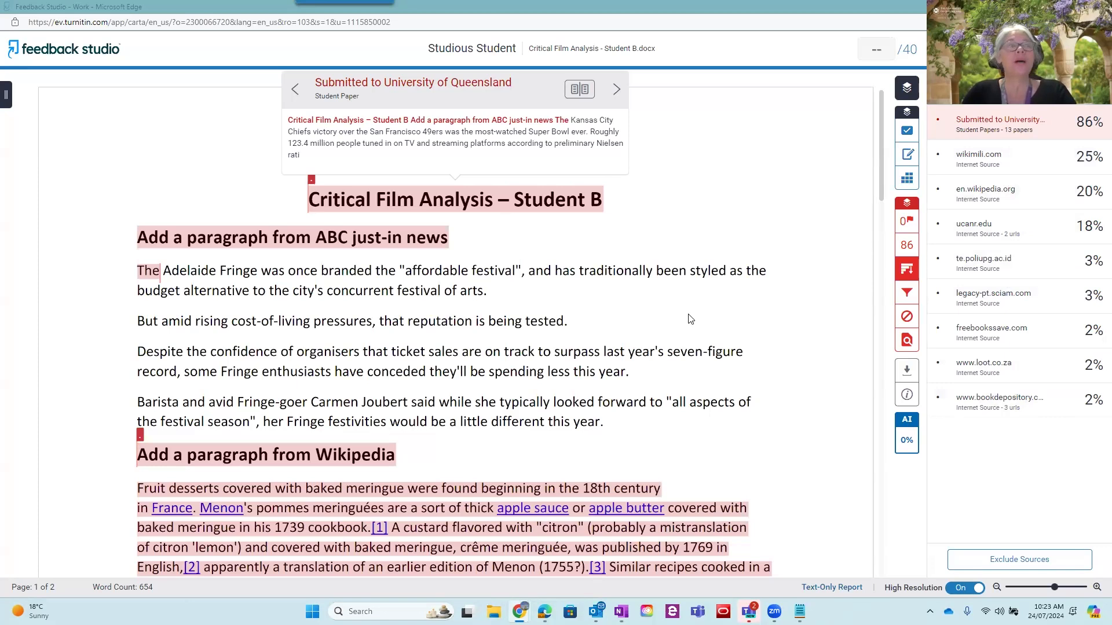
right_click(991, 263)
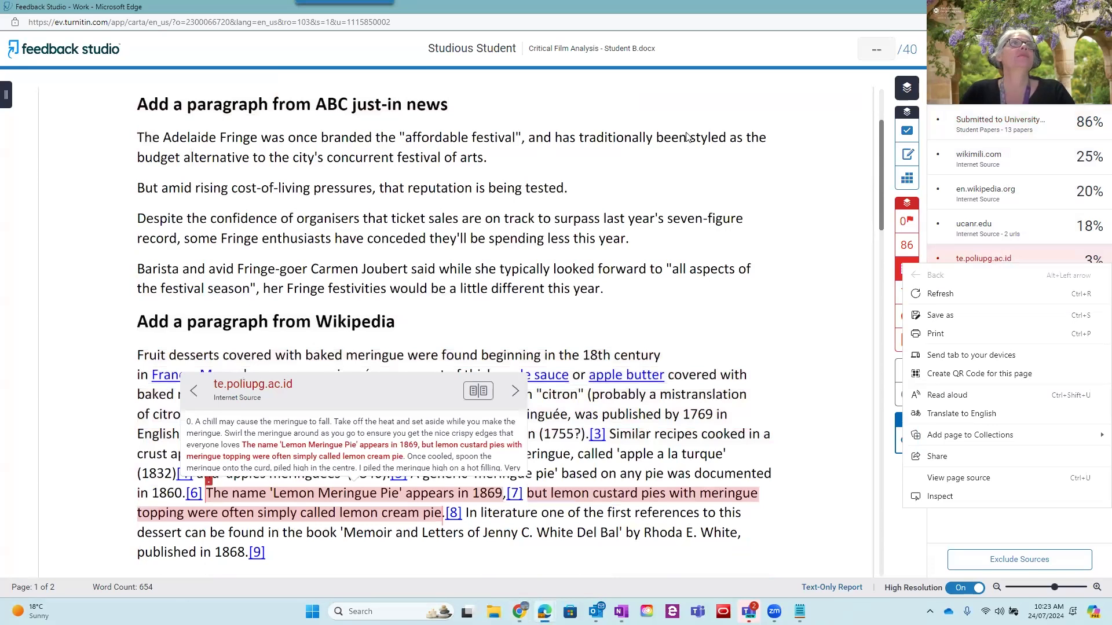
click(688, 138)
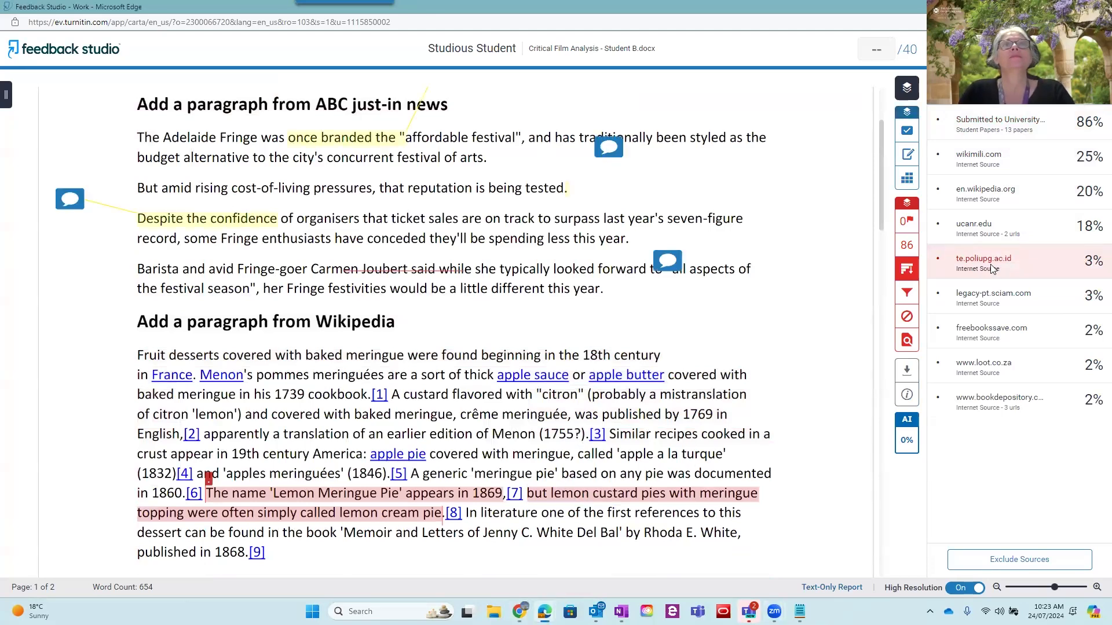
View the full source text of the University of Queensland student paper match from both the all-sources list and the match overview
click(907, 271)
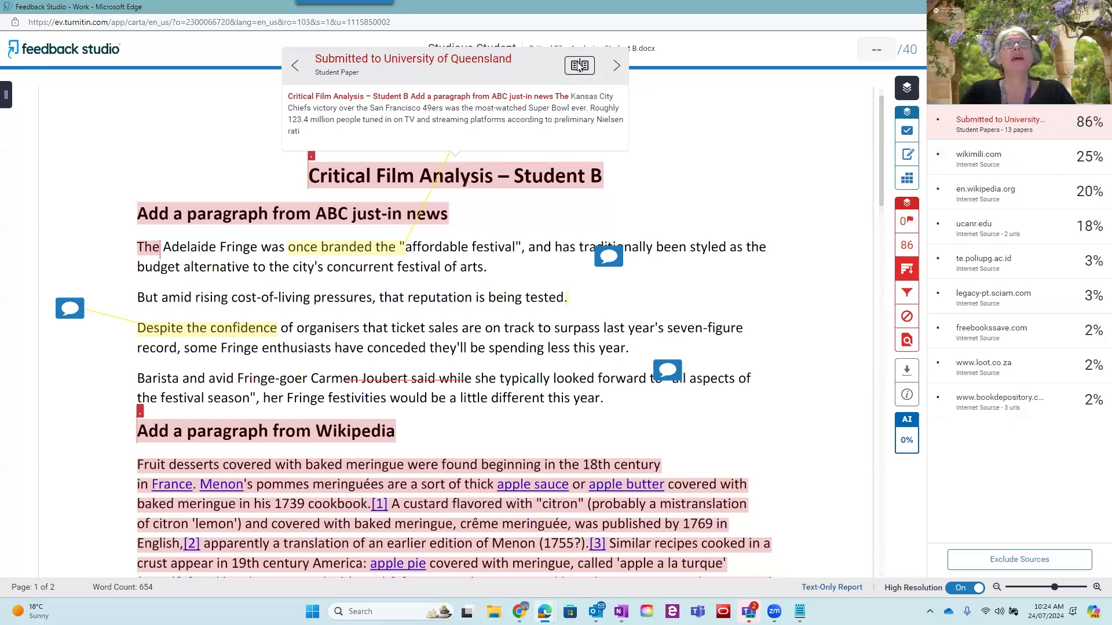
click(579, 65)
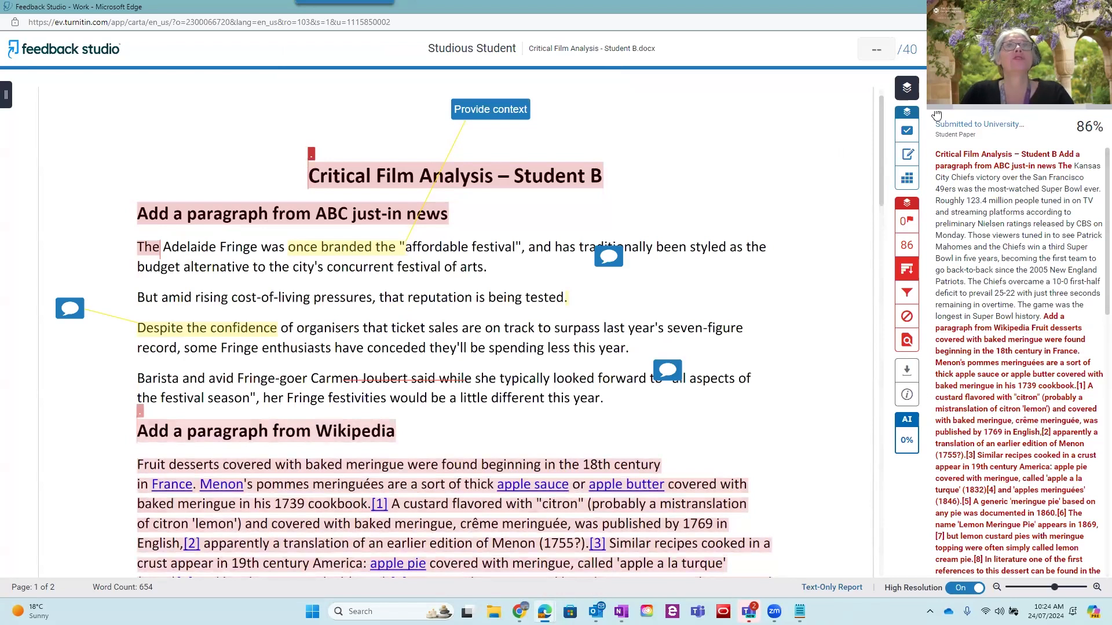
click(907, 248)
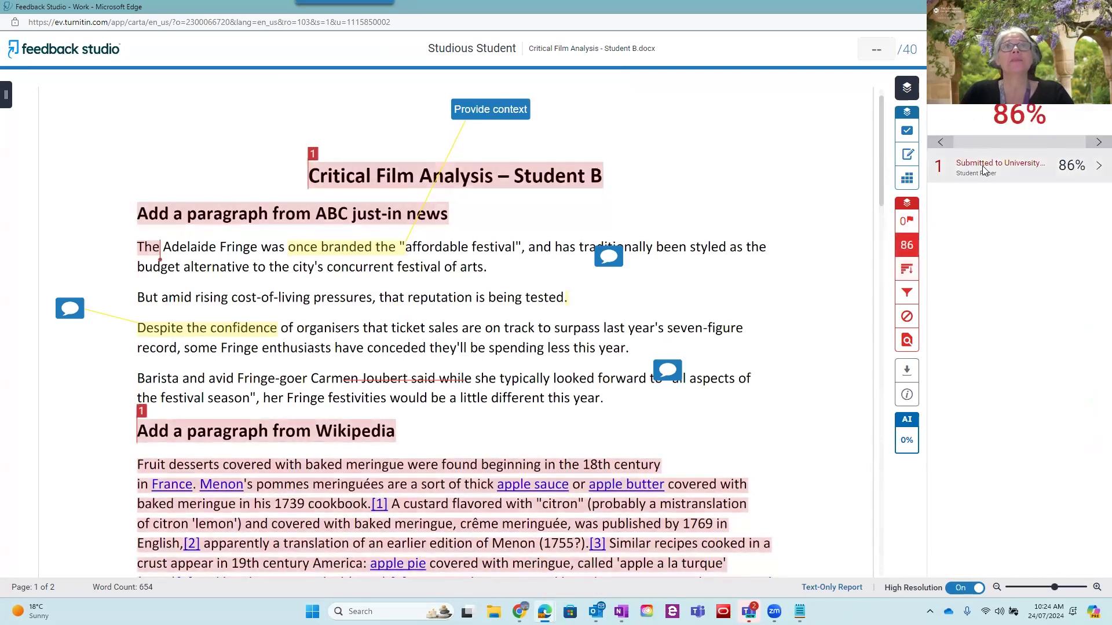
click(983, 168)
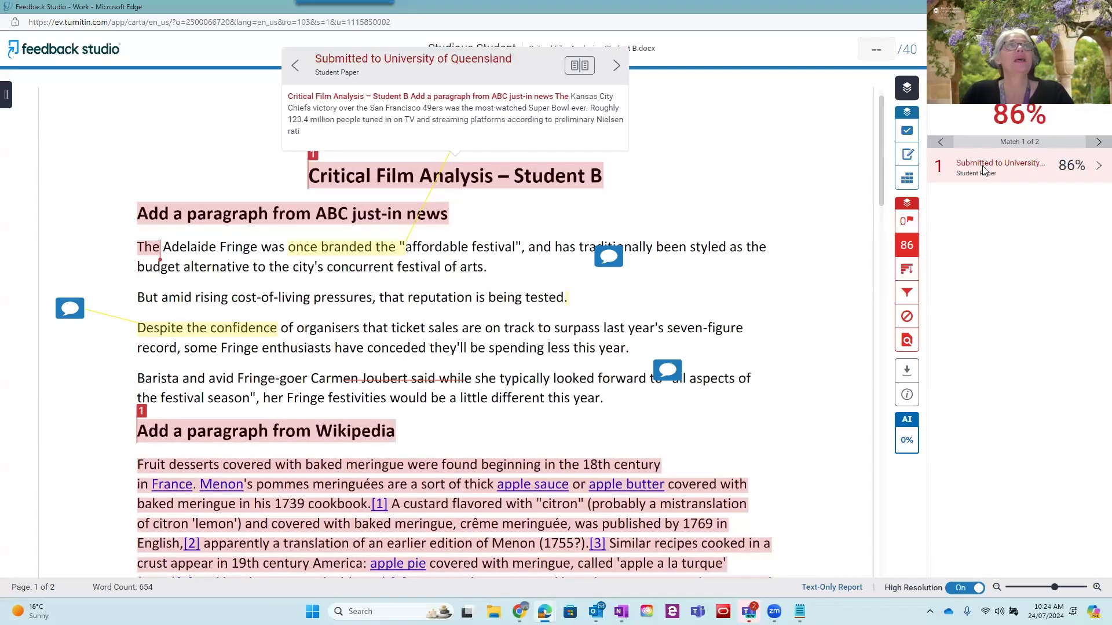
click(577, 66)
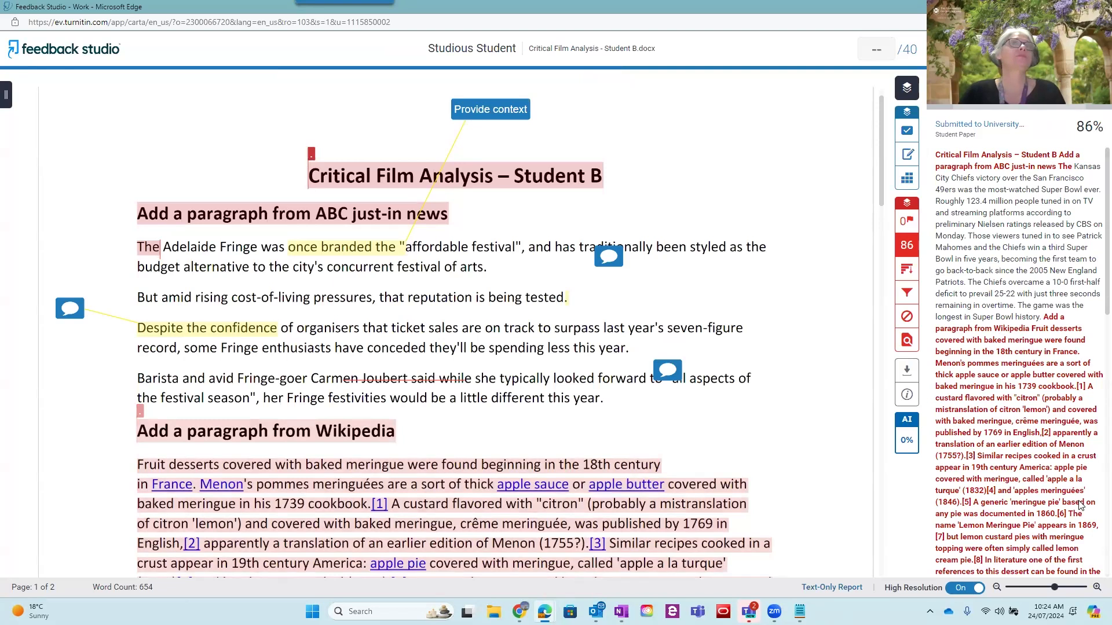
Set the similarity report filter to exclude sources that are less than 5 words
click(907, 271)
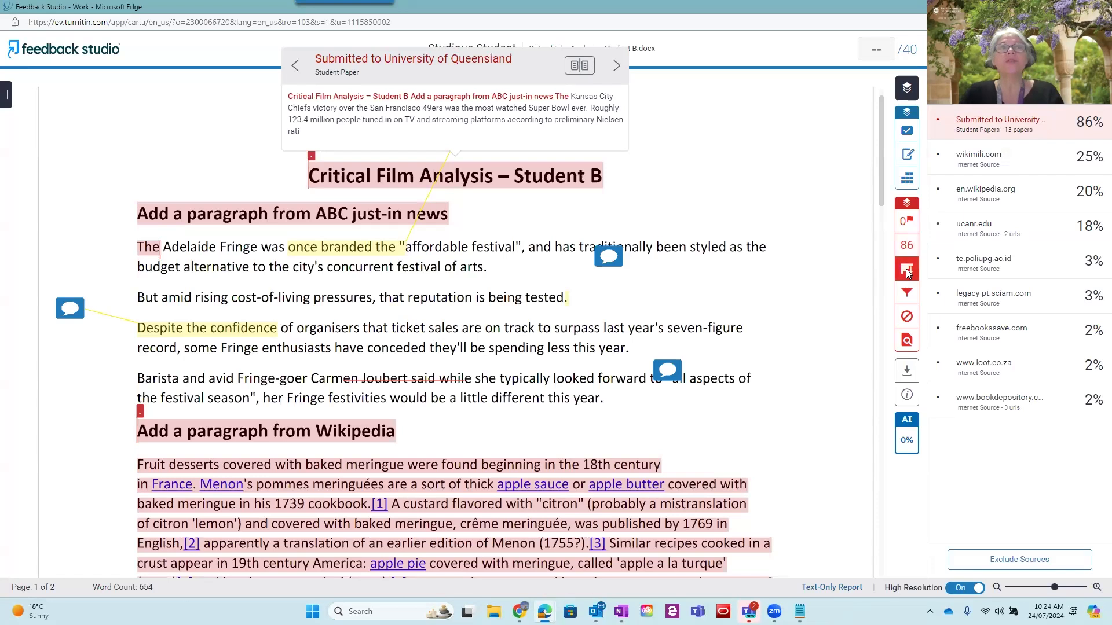
click(907, 294)
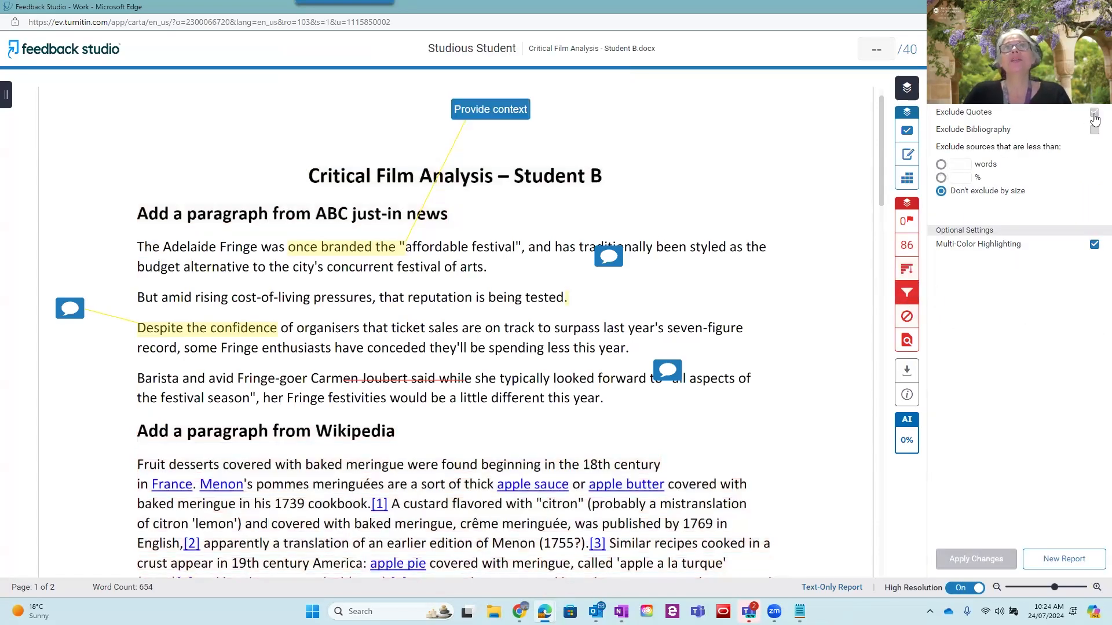
click(959, 165)
text(5)
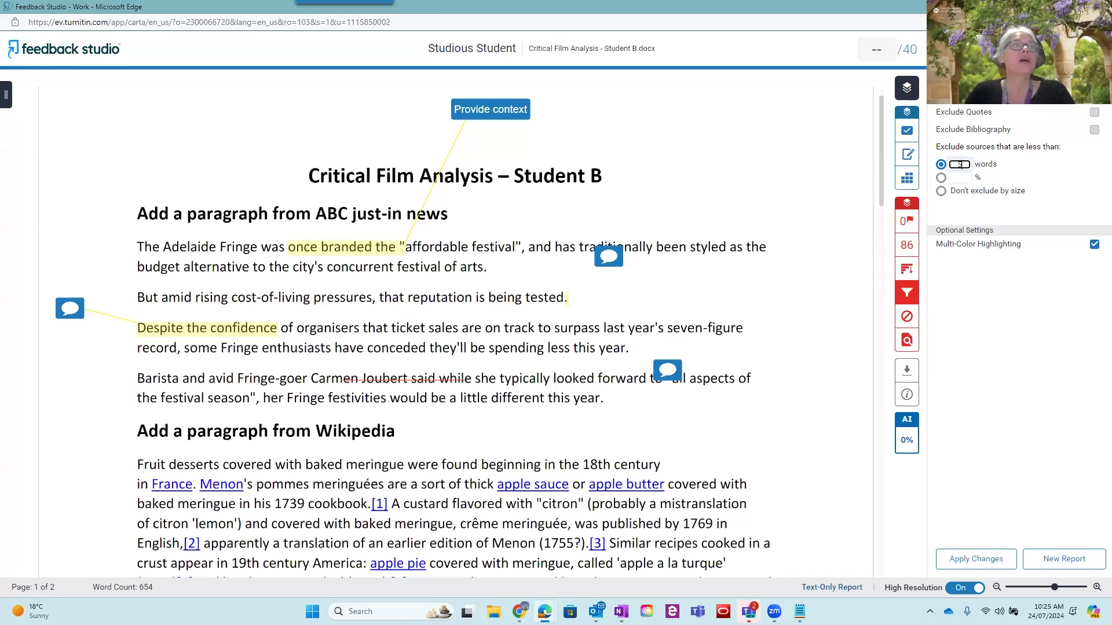
Close Student B's paper in Feedback Studio and switch to the Turnitin marking for tutors presentation
click(1098, 7)
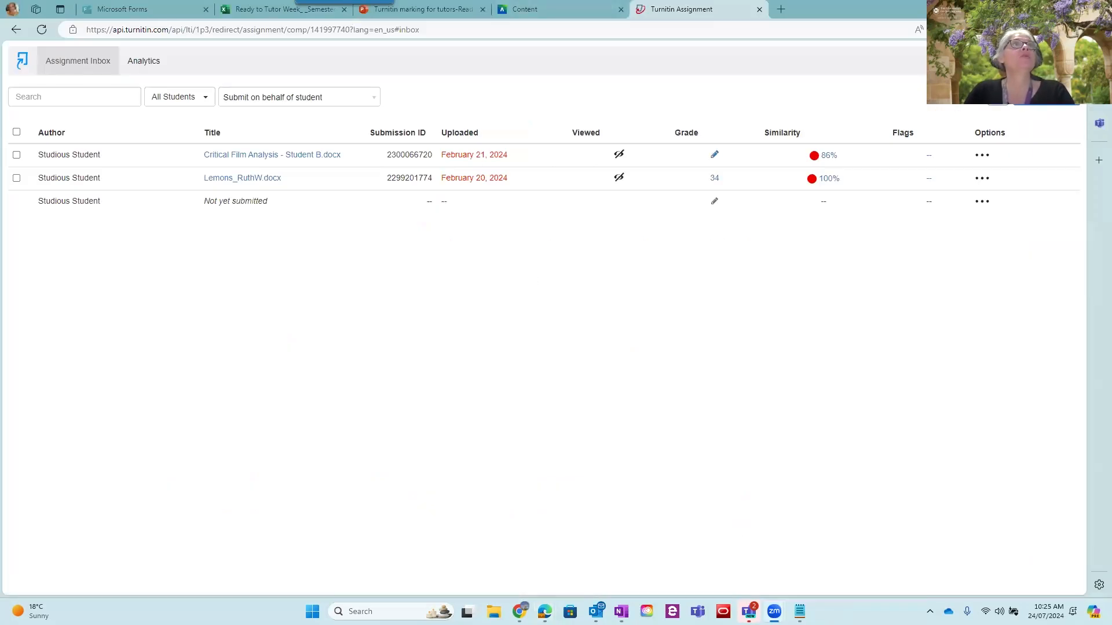
click(415, 10)
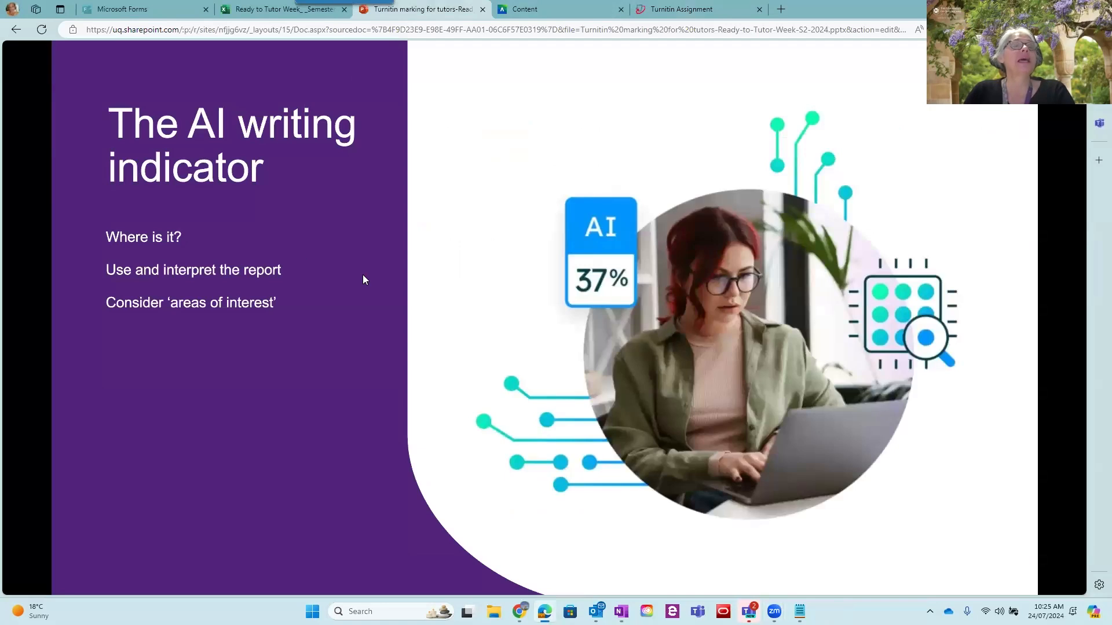
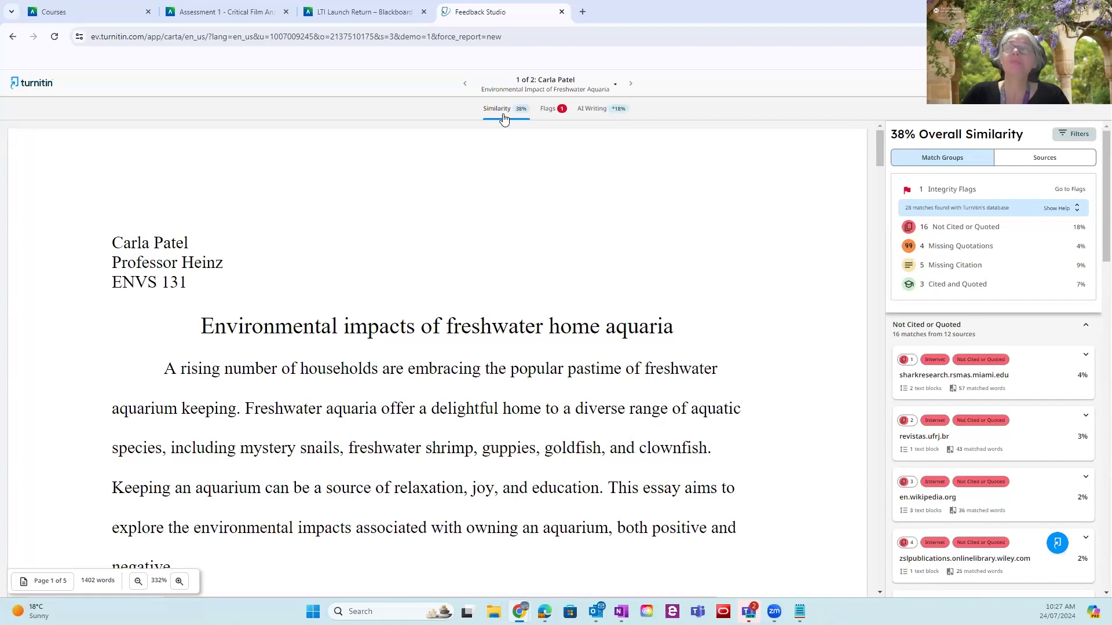
click(449, 41)
right_click(449, 41)
click(481, 147)
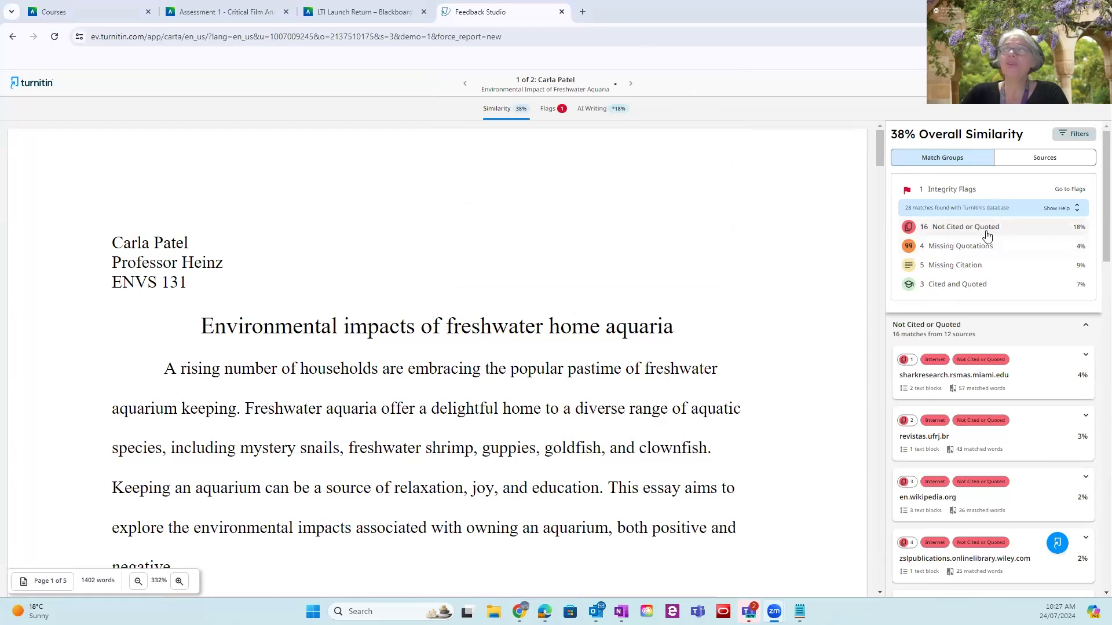
click(1042, 161)
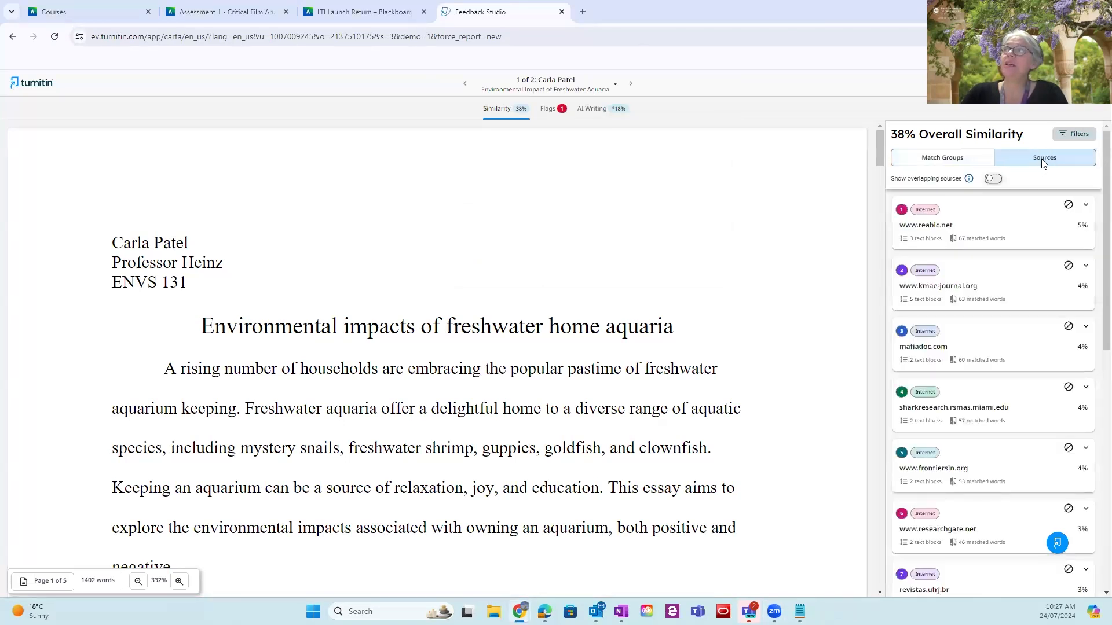
click(1010, 225)
right_click(1010, 225)
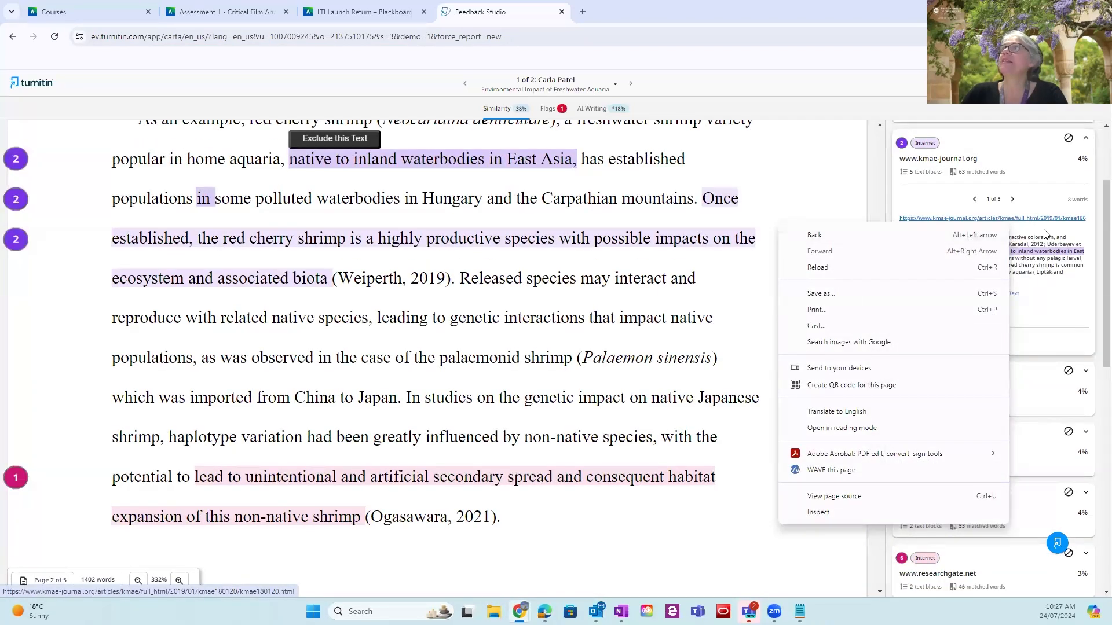
click(827, 155)
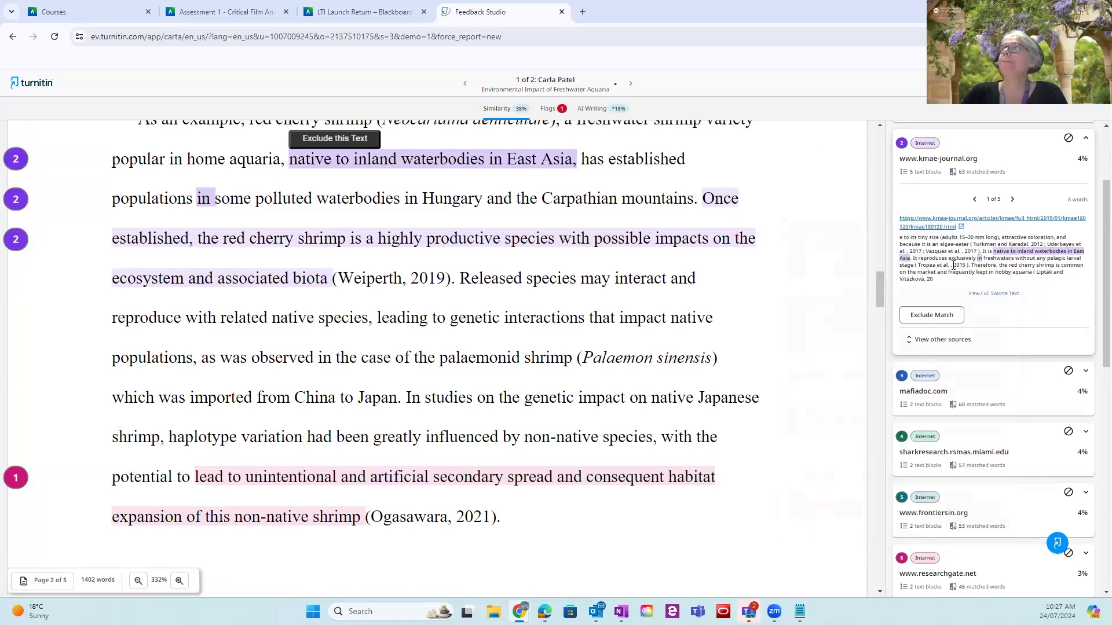
scroll(967, 271, up, 3)
double_click(959, 161)
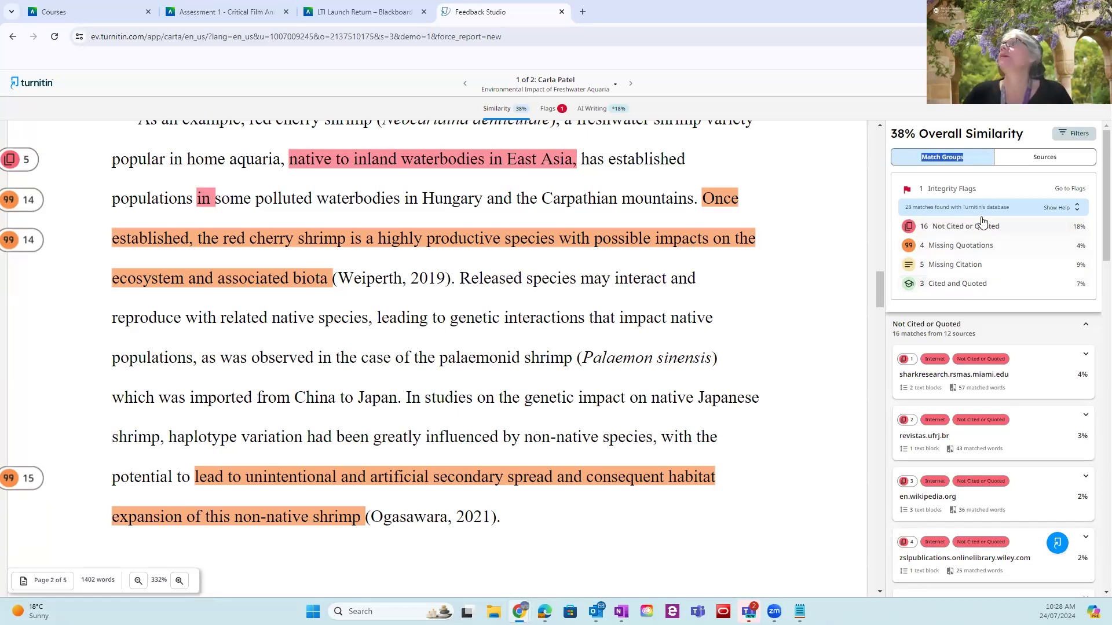
View the paper's AI writing report and examine the AI-generated only part of its submission breakdown
click(591, 108)
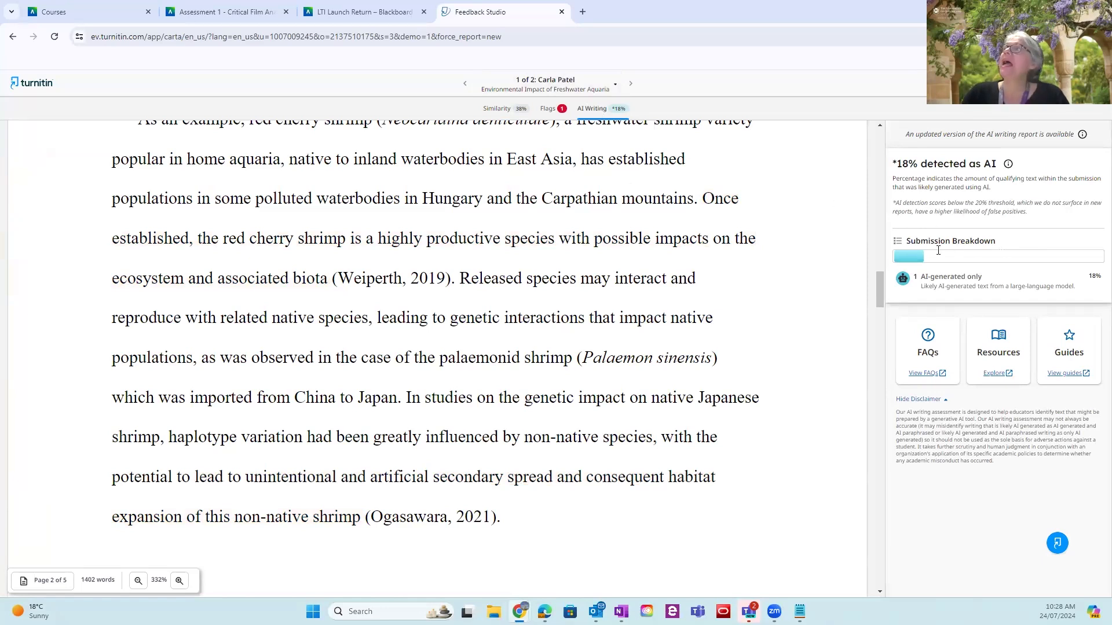
triple_click(908, 252)
click(950, 281)
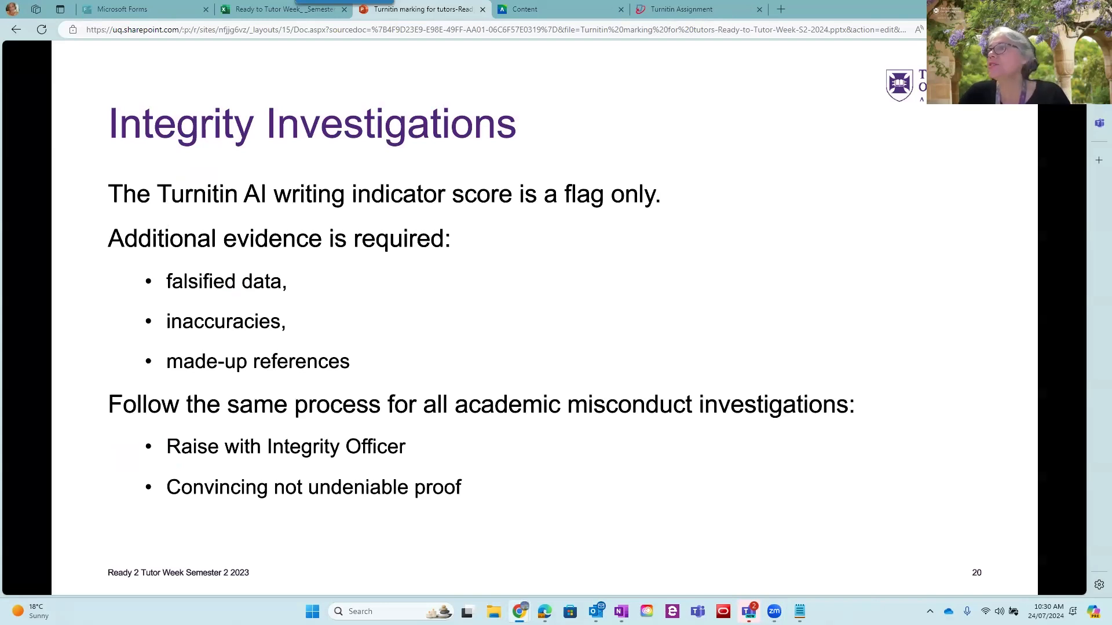
Switch from the Integrity Investigations slide to the Notepad list of course accounts
key(alt+Tab)
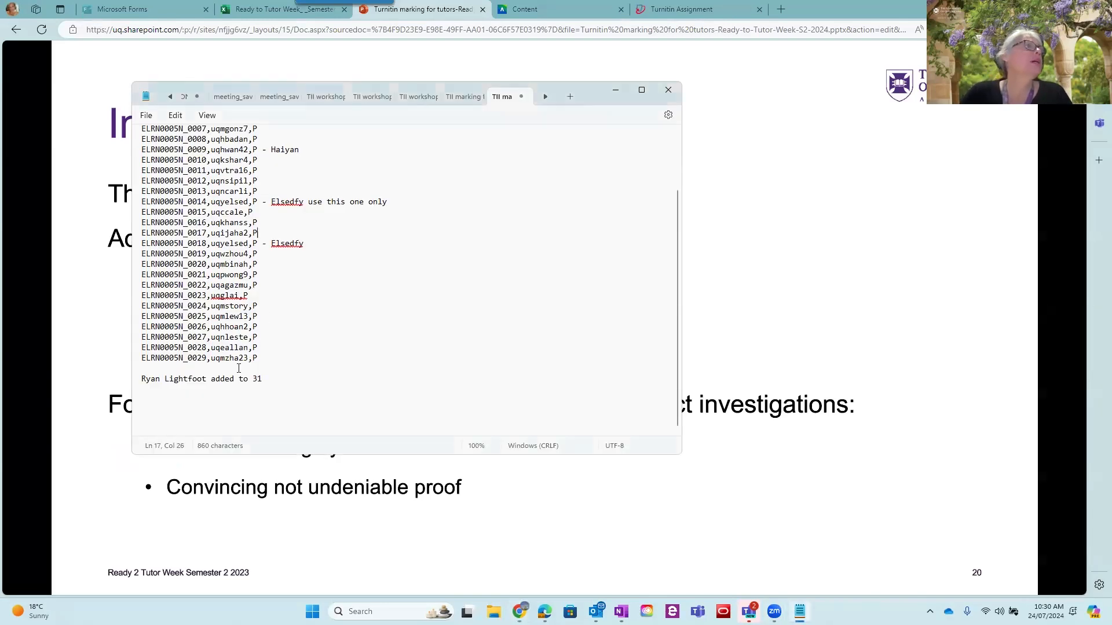
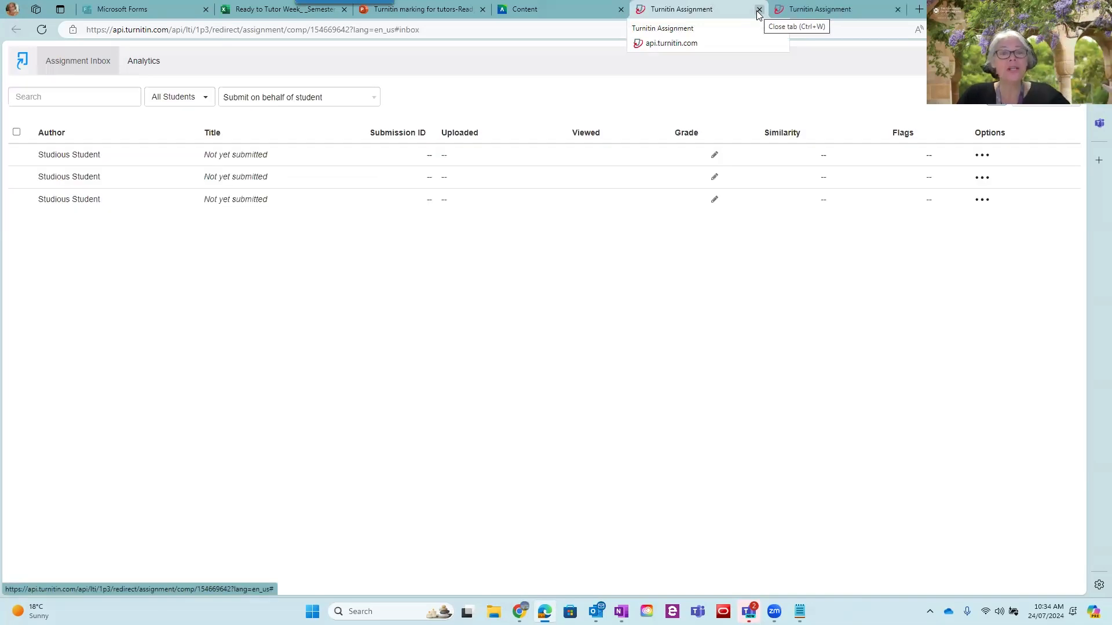
Submit the file Critical Film Analysis - Student B to the Turnitin assignment on behalf of the first listed student
click(295, 97)
click(281, 139)
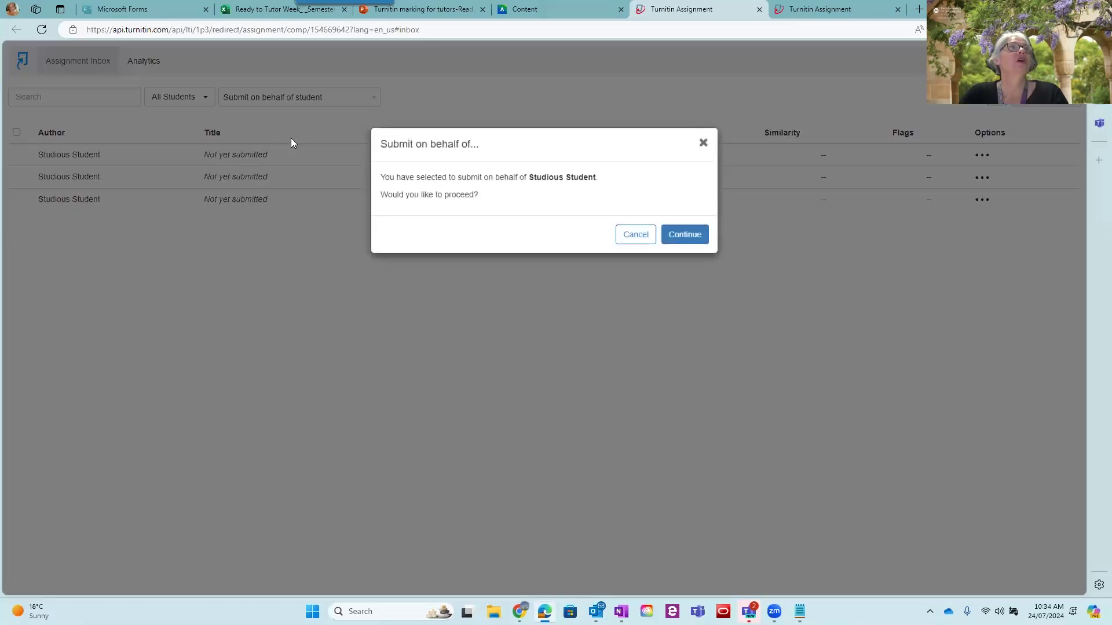
click(687, 233)
click(476, 367)
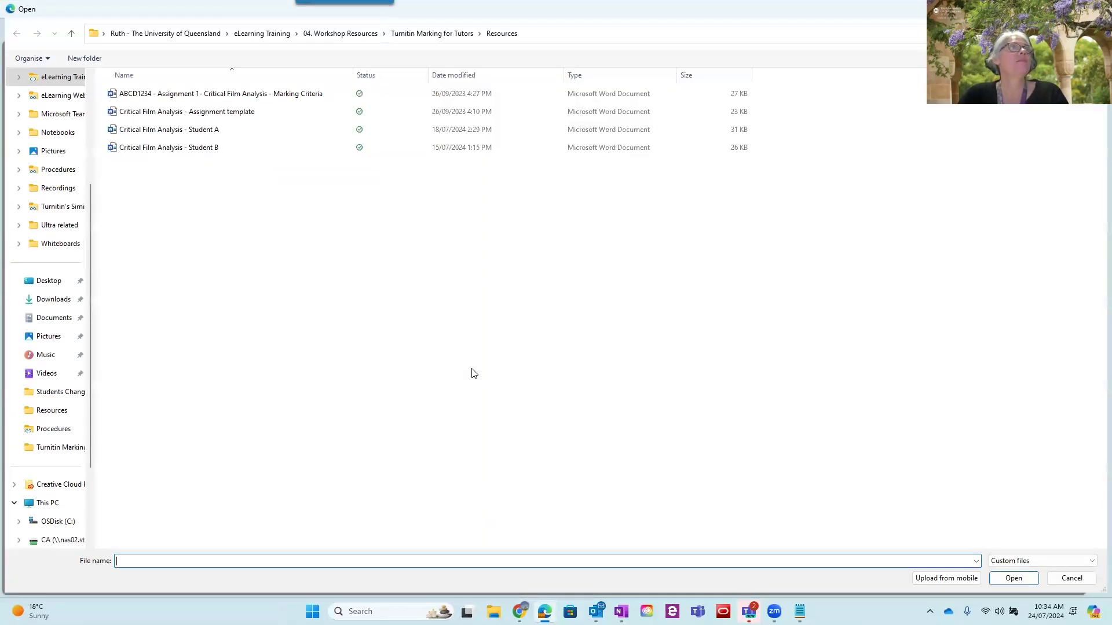
click(171, 147)
click(1012, 578)
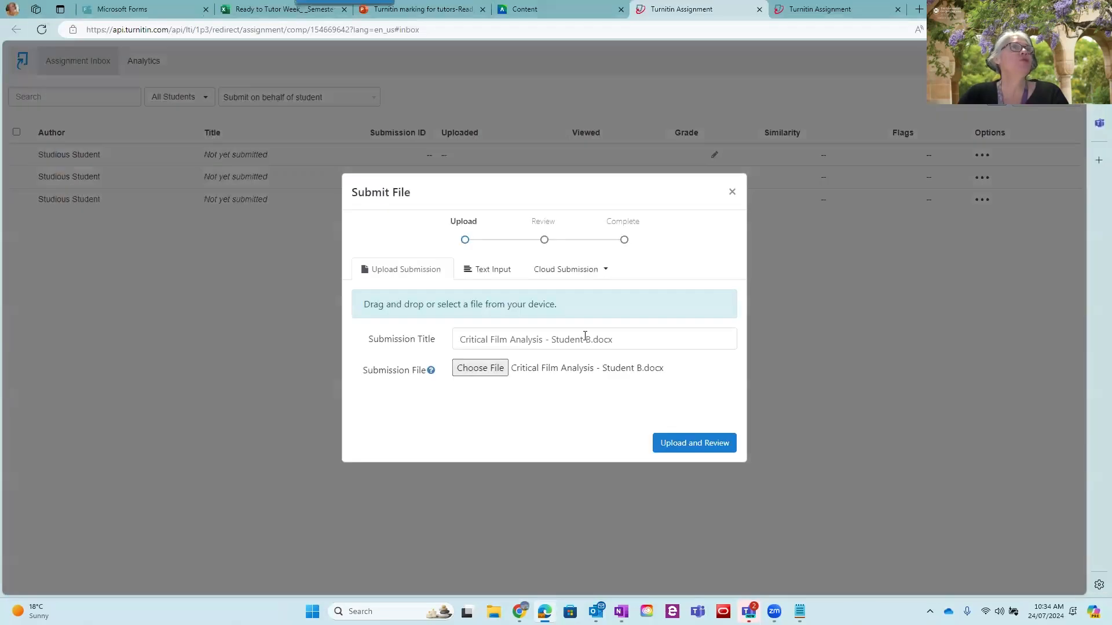
click(690, 444)
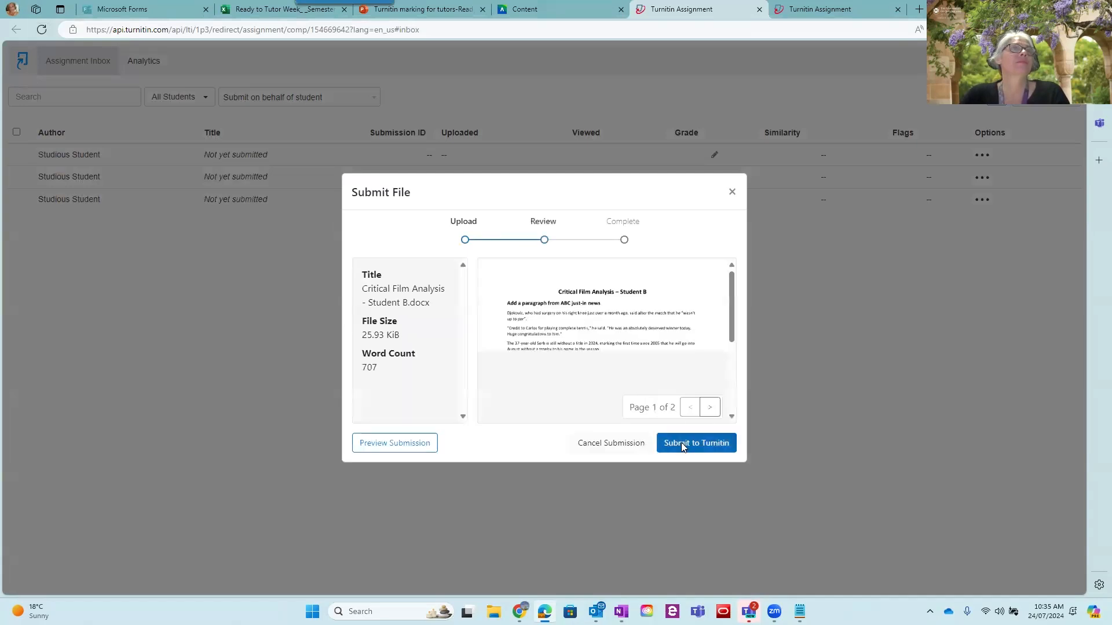
click(682, 443)
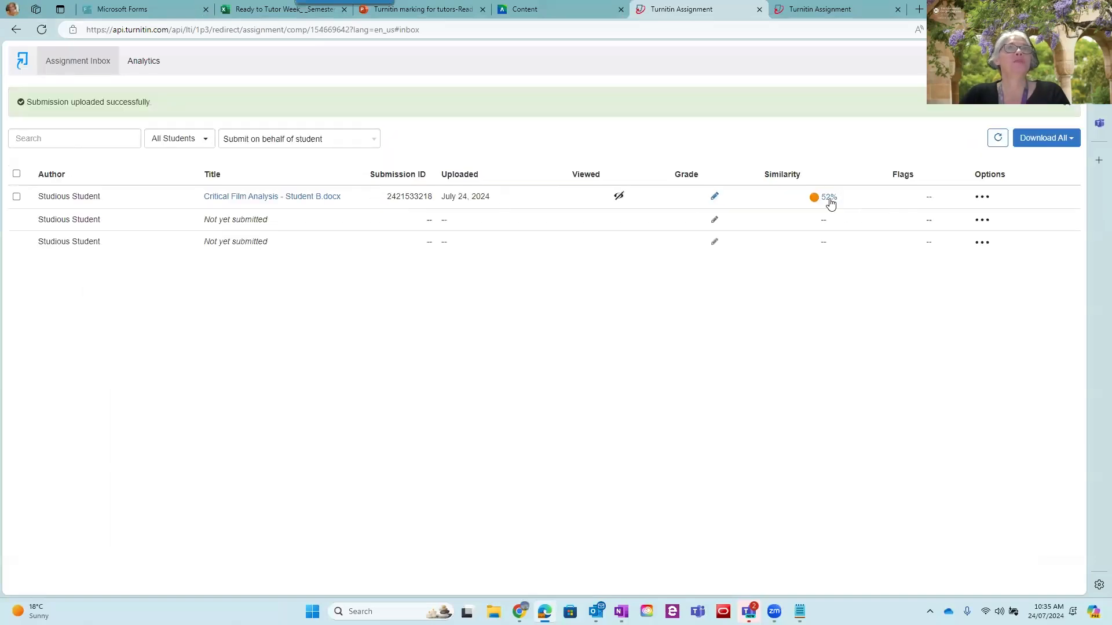
Open the submitted Critical Film Analysis - Student B.docx paper in Feedback Studio and enlarge its window to fill the screen
click(276, 198)
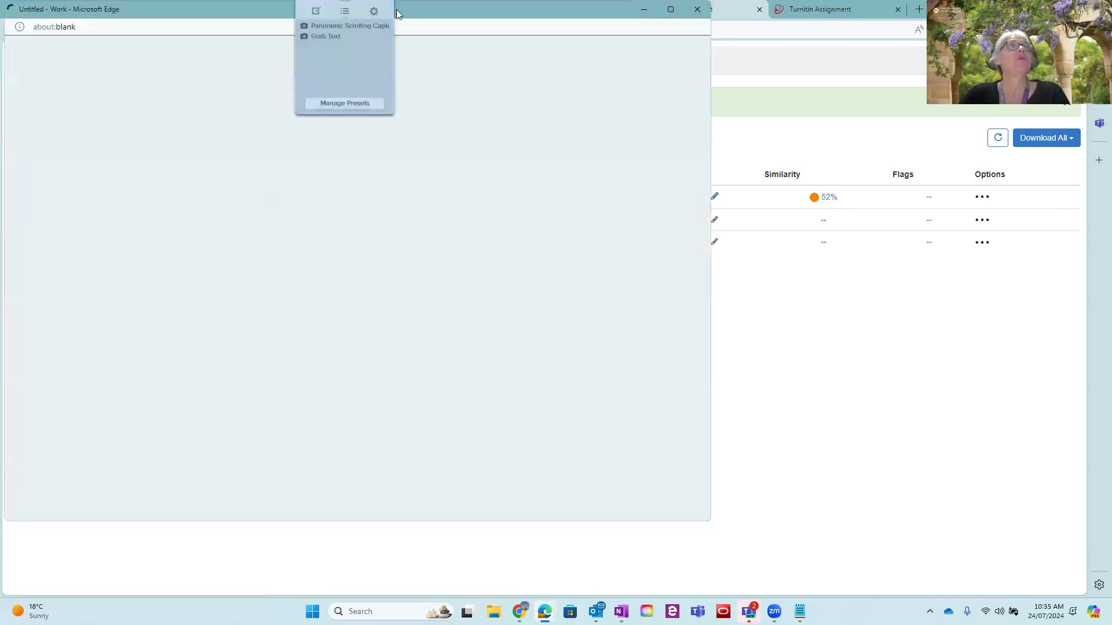
drag(445, 17, 661, 110)
click(777, 114)
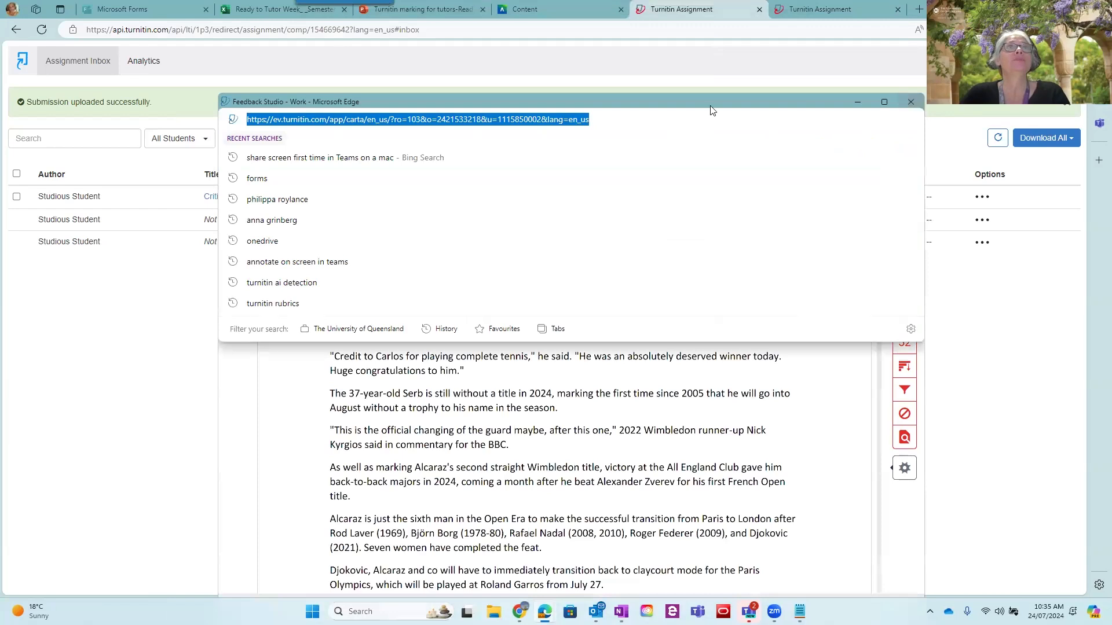
click(755, 434)
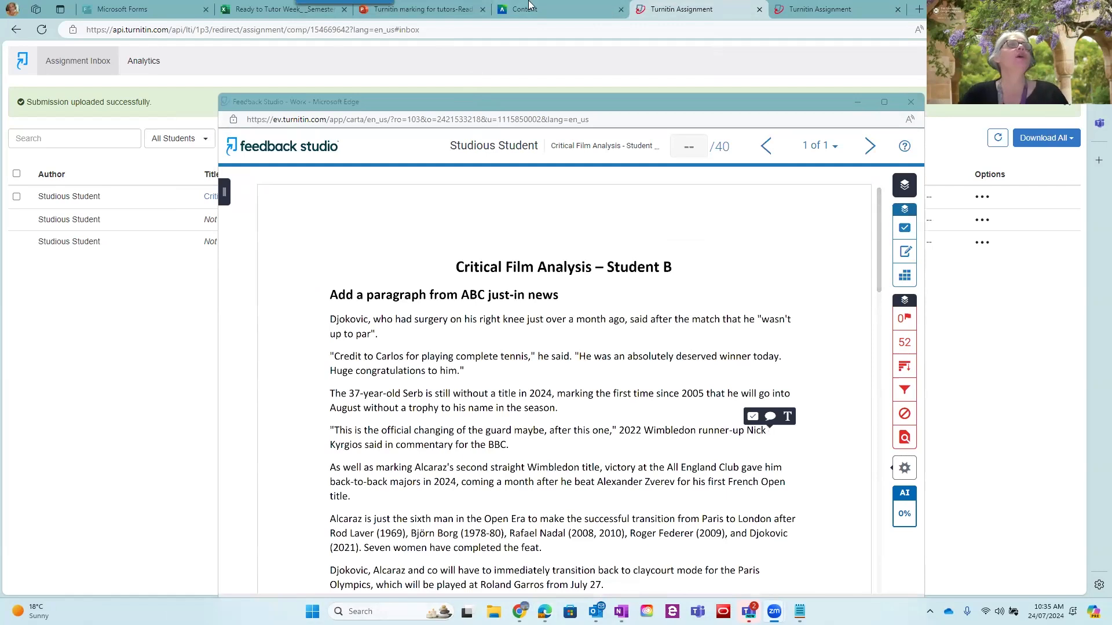
click(885, 104)
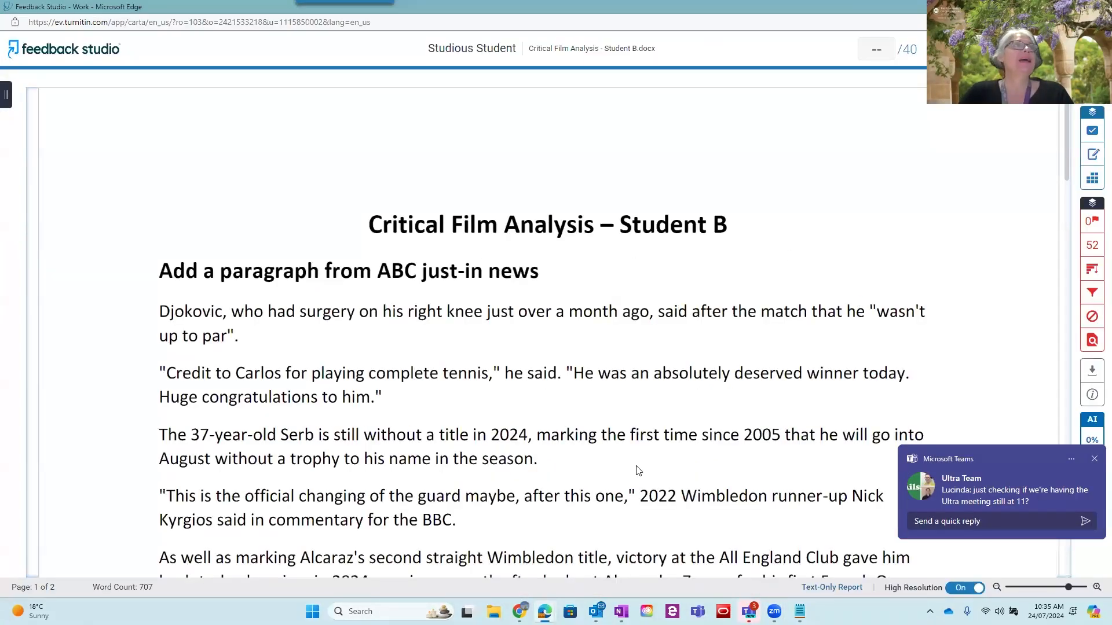
Place an empty inline comment beside the "Credit to Carlos" paragraph of the Student B paper and return to the assignment inbox
click(577, 349)
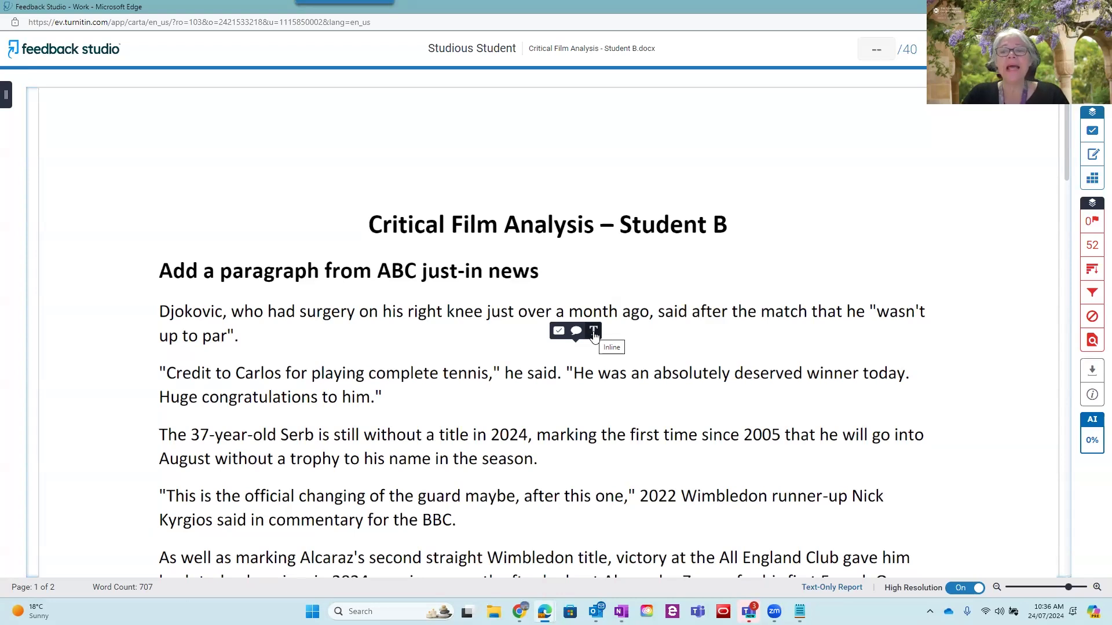
click(593, 333)
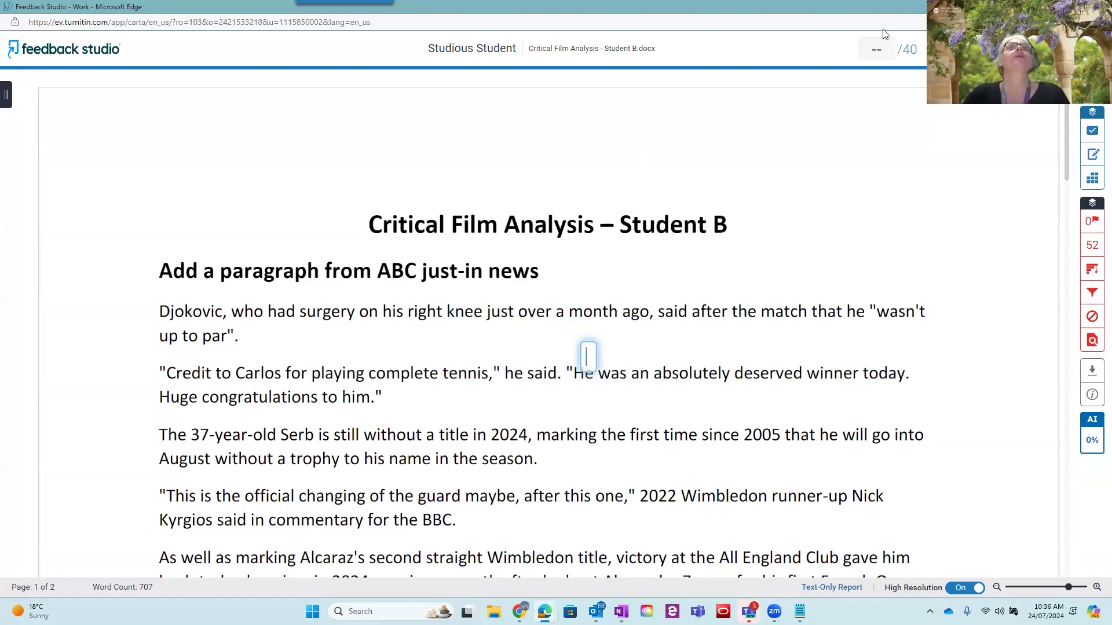
click(1099, 6)
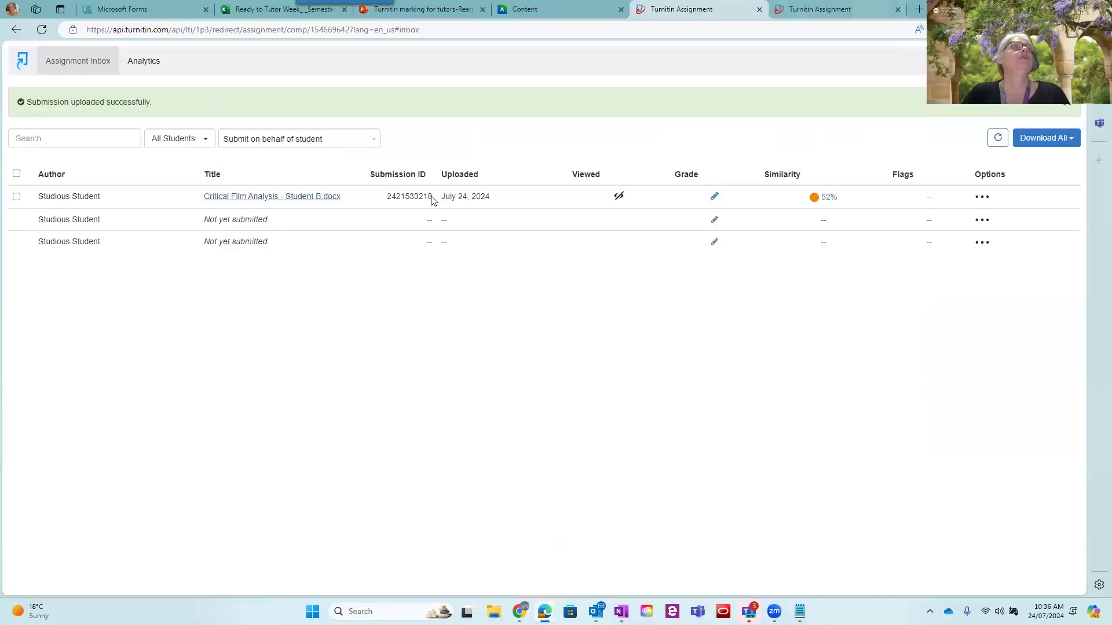
Submit the file Critical Film Analysis - Student A to the assignment on behalf of another student
key(ctrl+shift+u)
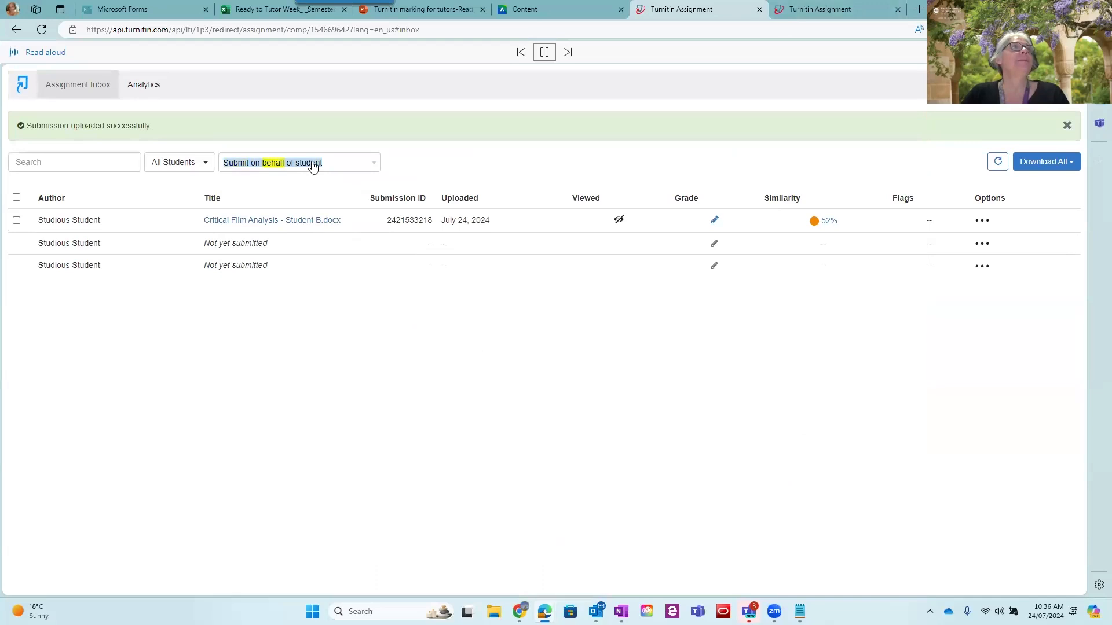
click(311, 164)
click(309, 236)
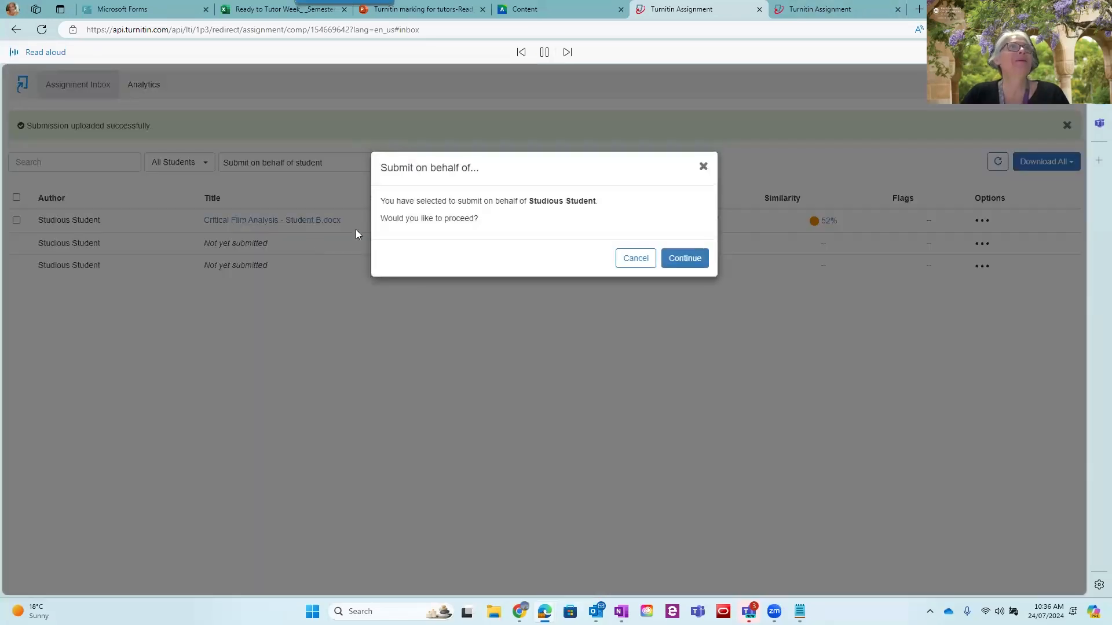
click(666, 258)
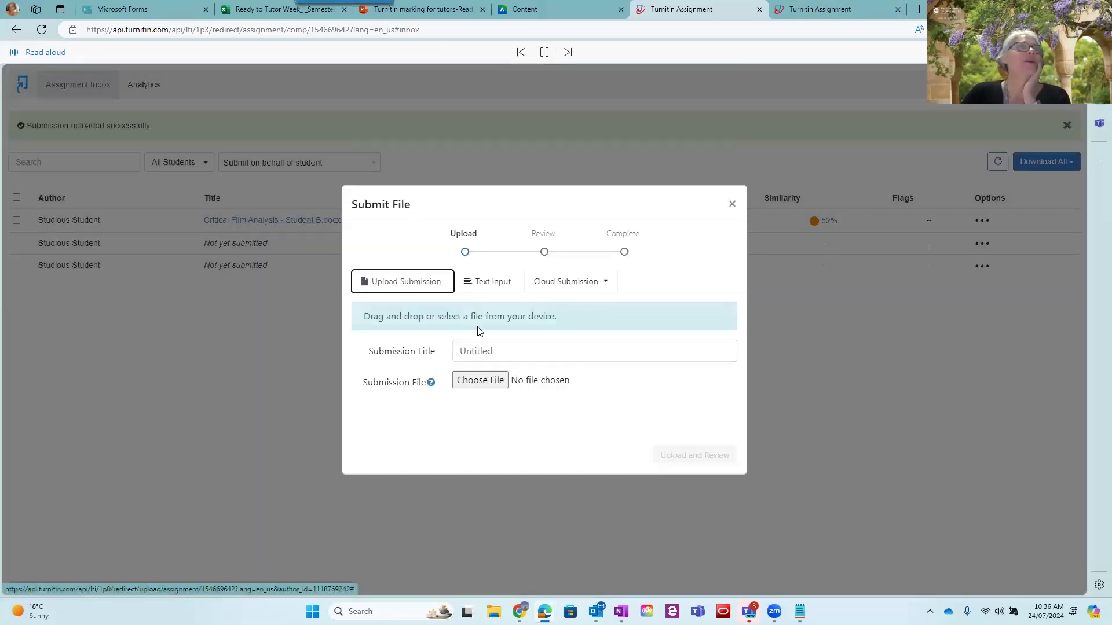
click(492, 380)
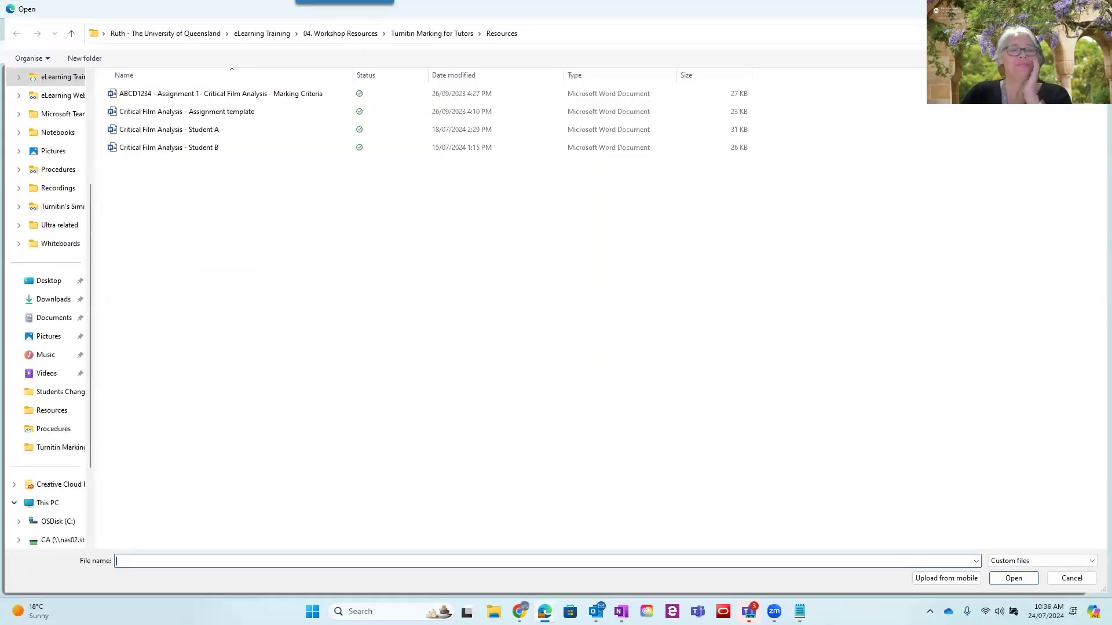
click(151, 130)
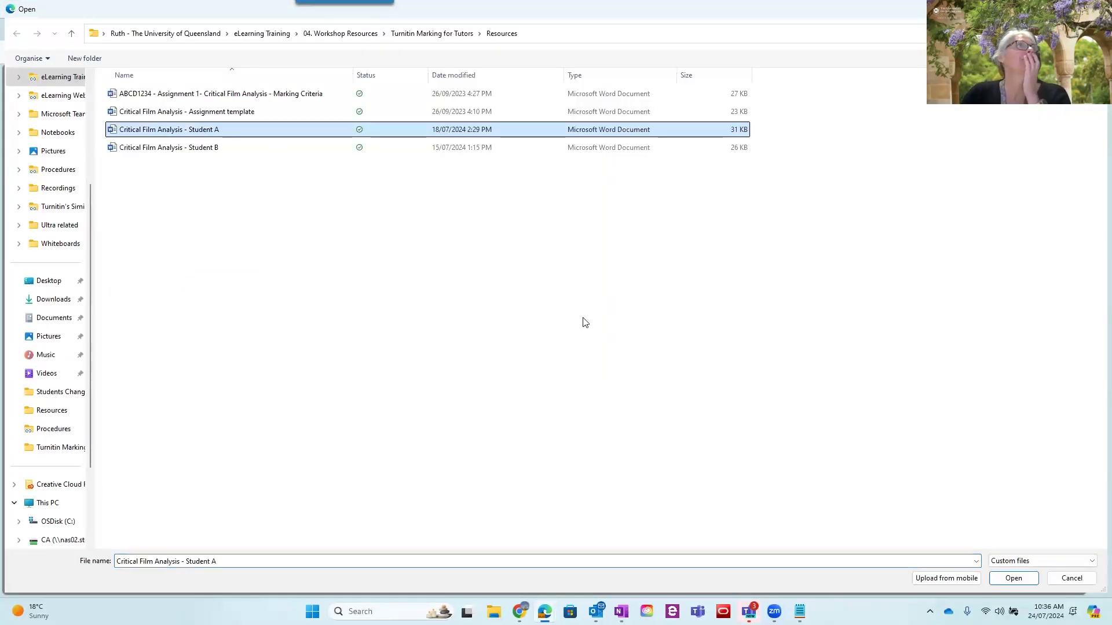
click(1003, 579)
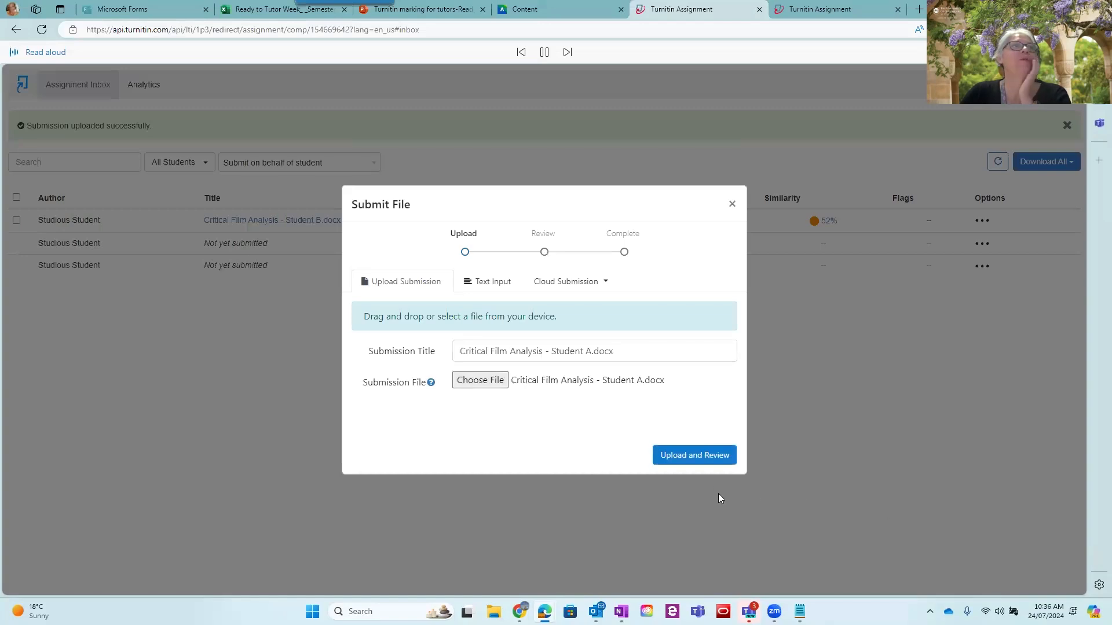
click(718, 455)
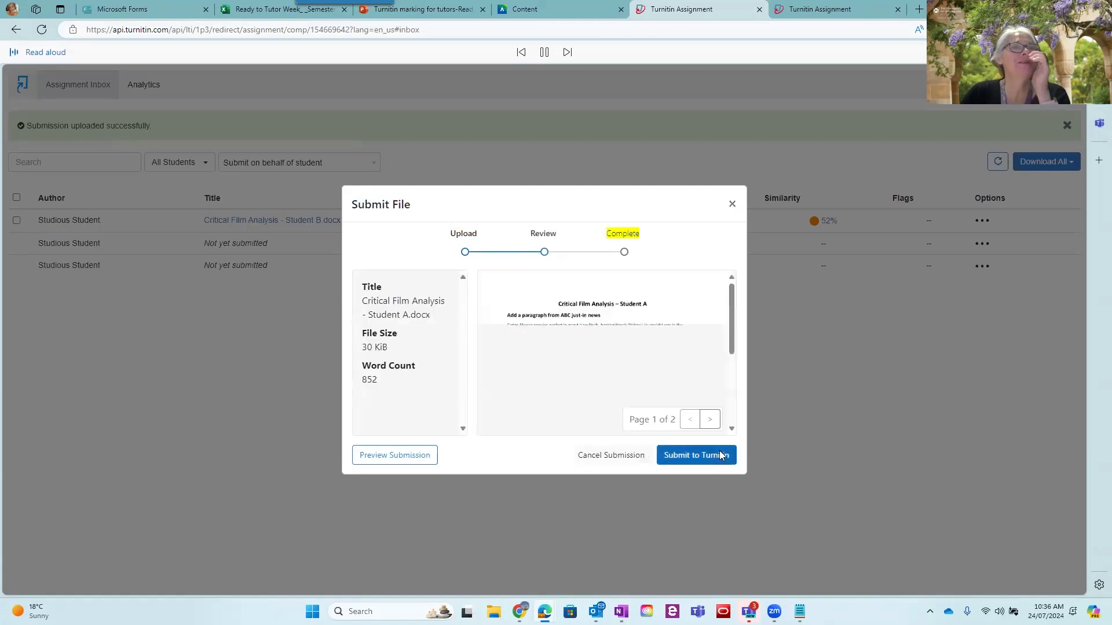
click(721, 455)
right_click(721, 455)
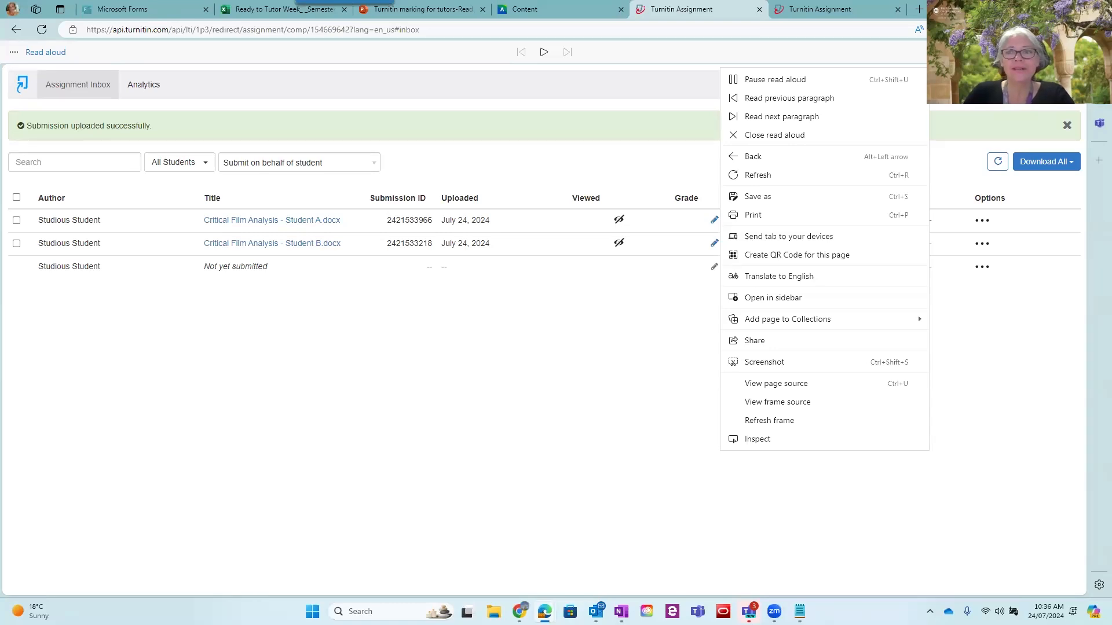
key(Escape)
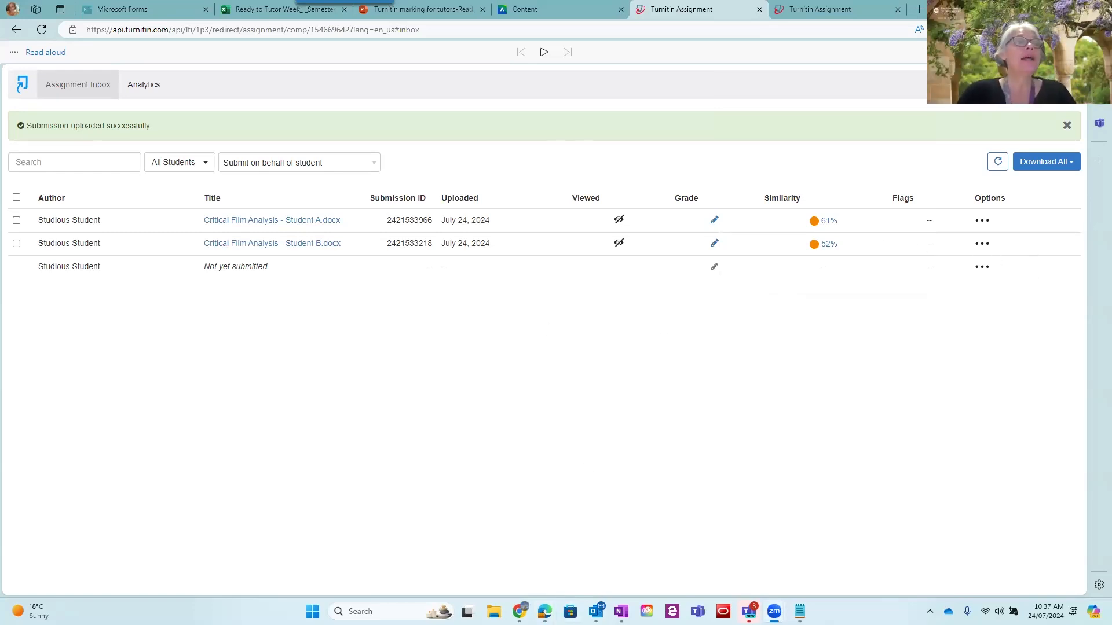
Switch back to the Student B paper and write "Excellent source!" in the empty inline comment
mouse_move(520, 611)
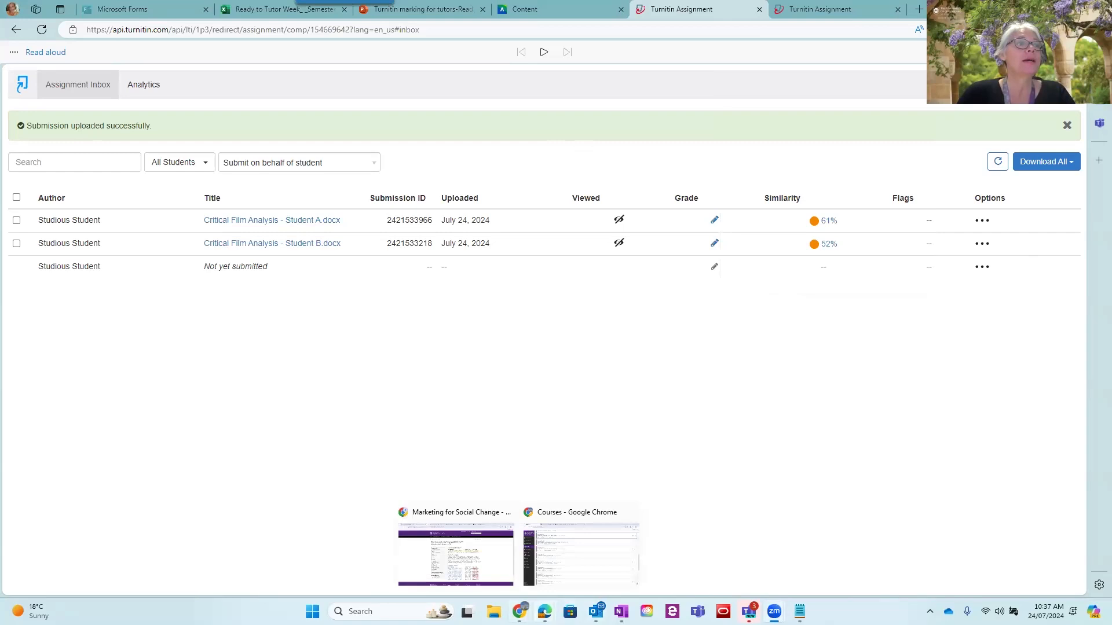
click(591, 559)
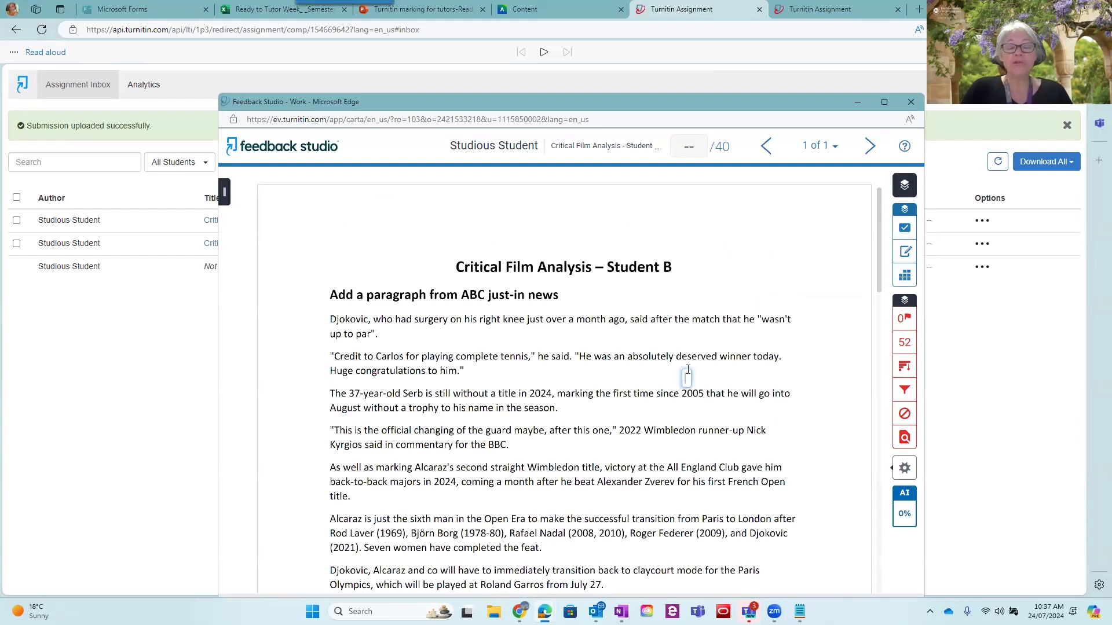
text(Excellent source!)
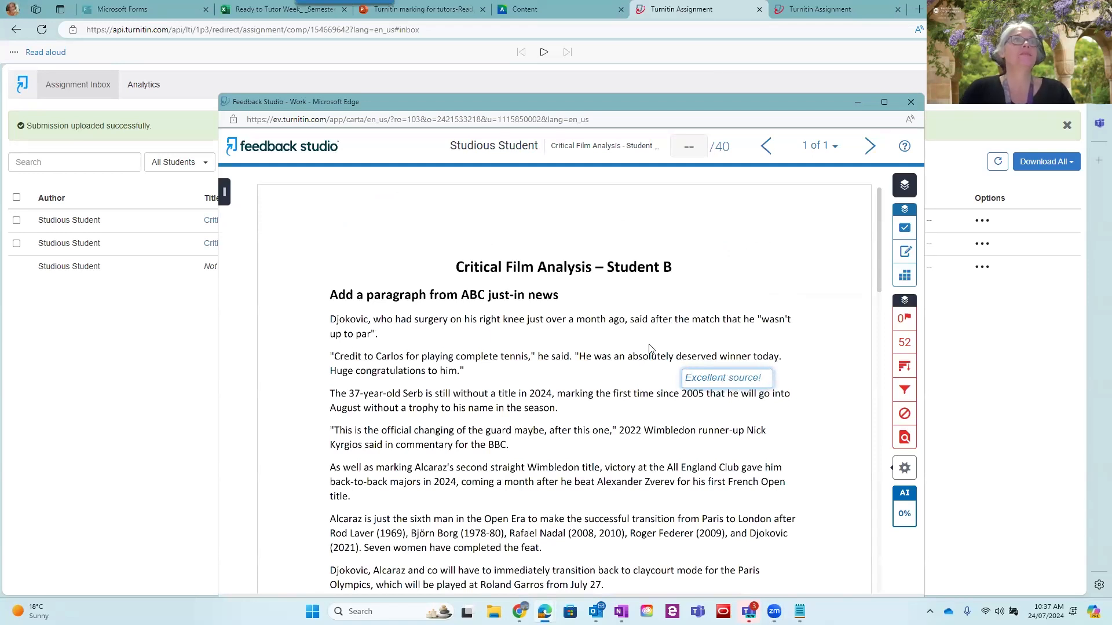
click(643, 364)
Move the "Excellent source!" inline comment down to the end of the paragraph starting "As well as marking Alcaraz's second straight Wimbledon title"
click(333, 423)
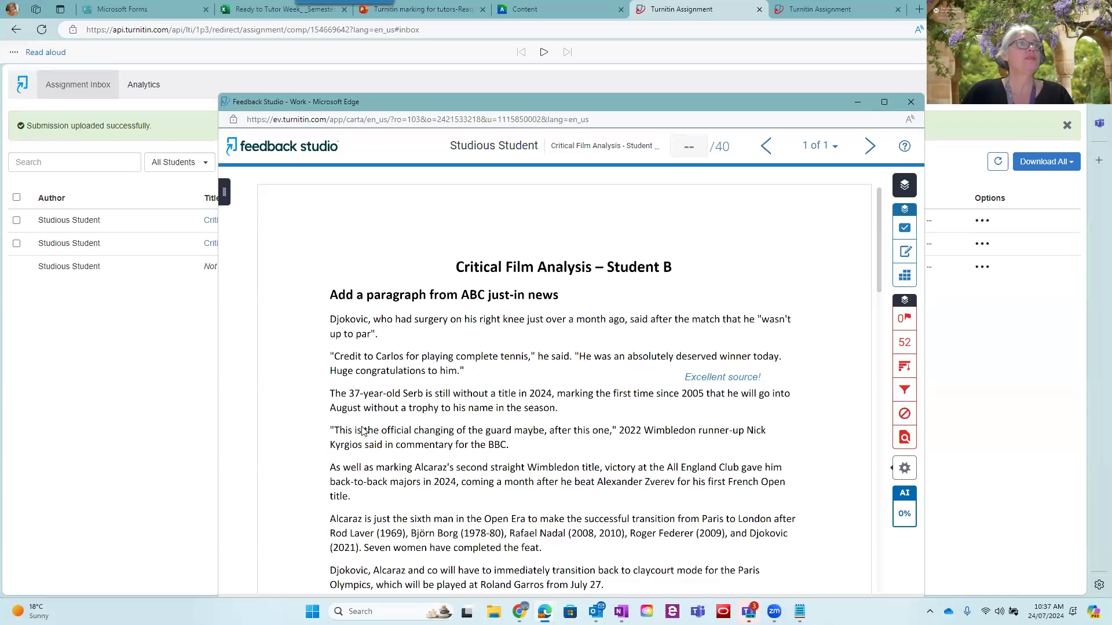
click(326, 425)
click(343, 407)
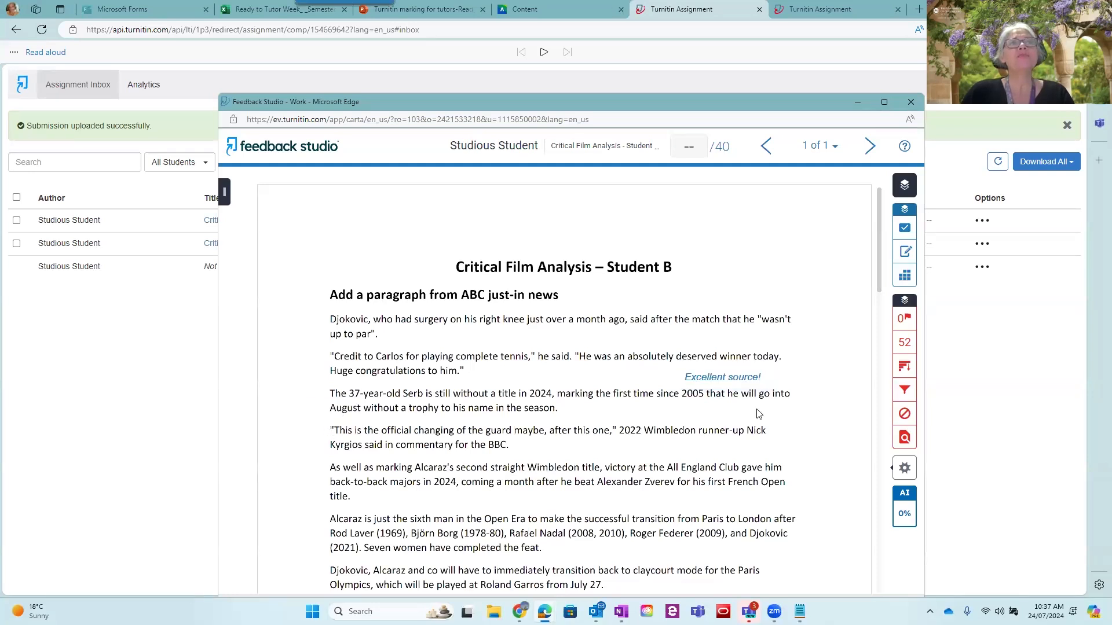
drag(754, 383, 646, 508)
right_click(646, 507)
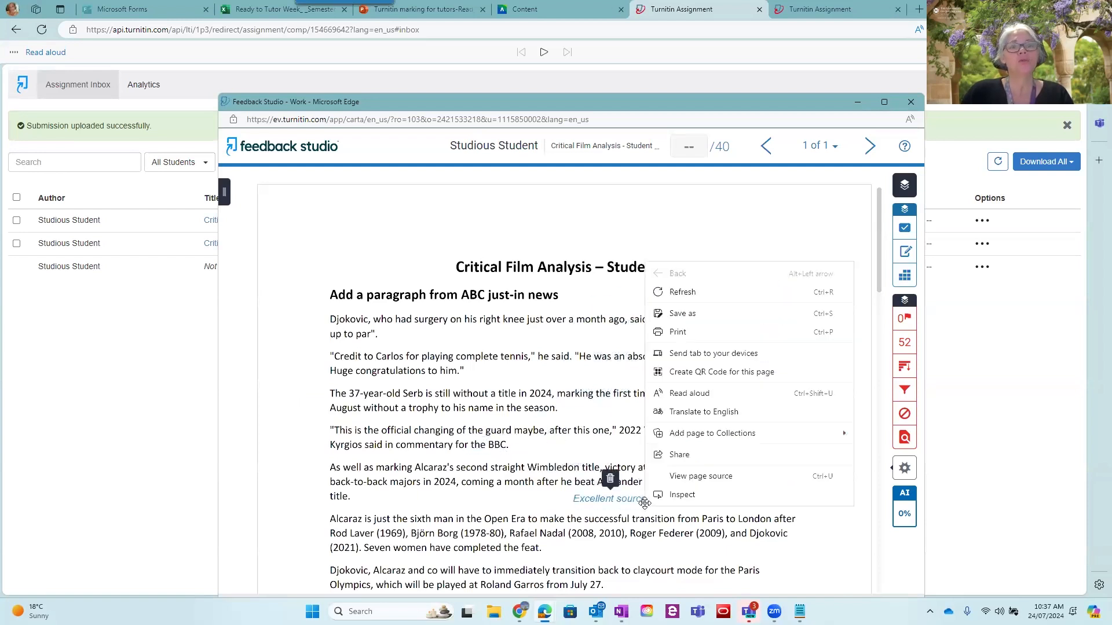
click(517, 510)
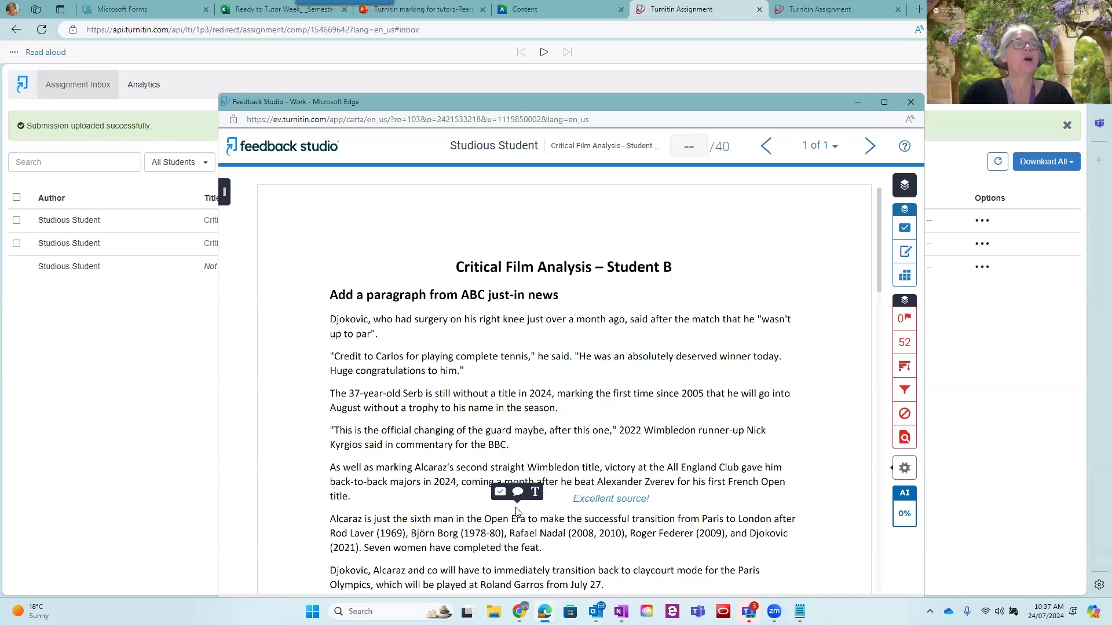
click(726, 412)
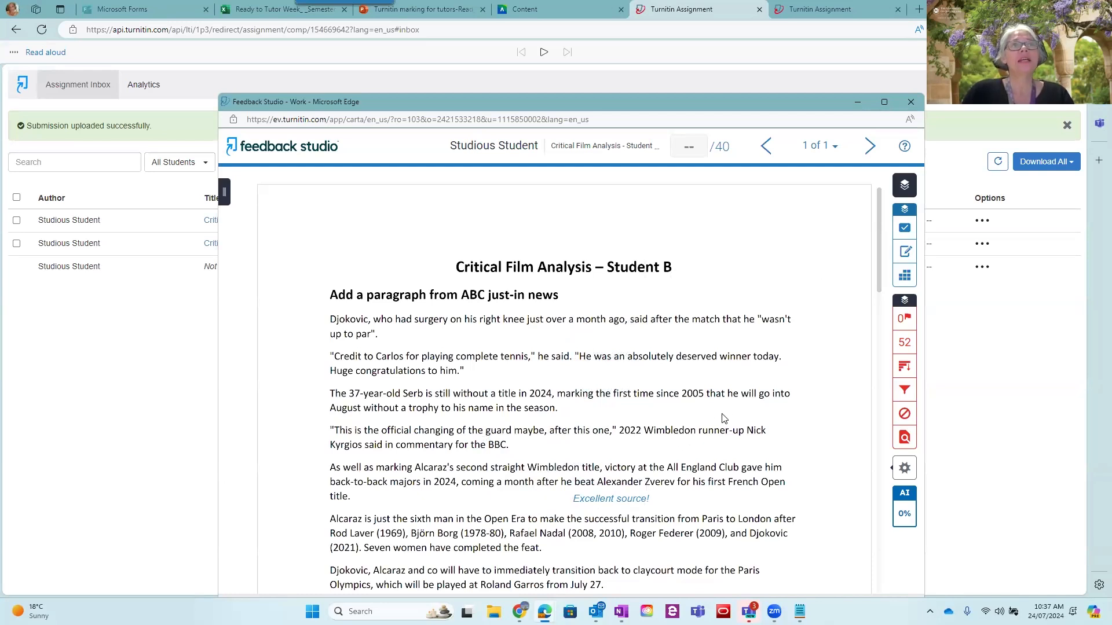
Add a bubble comment above the "official changing of the guard" paragraph reading "Good use of the literature here - however be careful not to overuse this source"
click(727, 414)
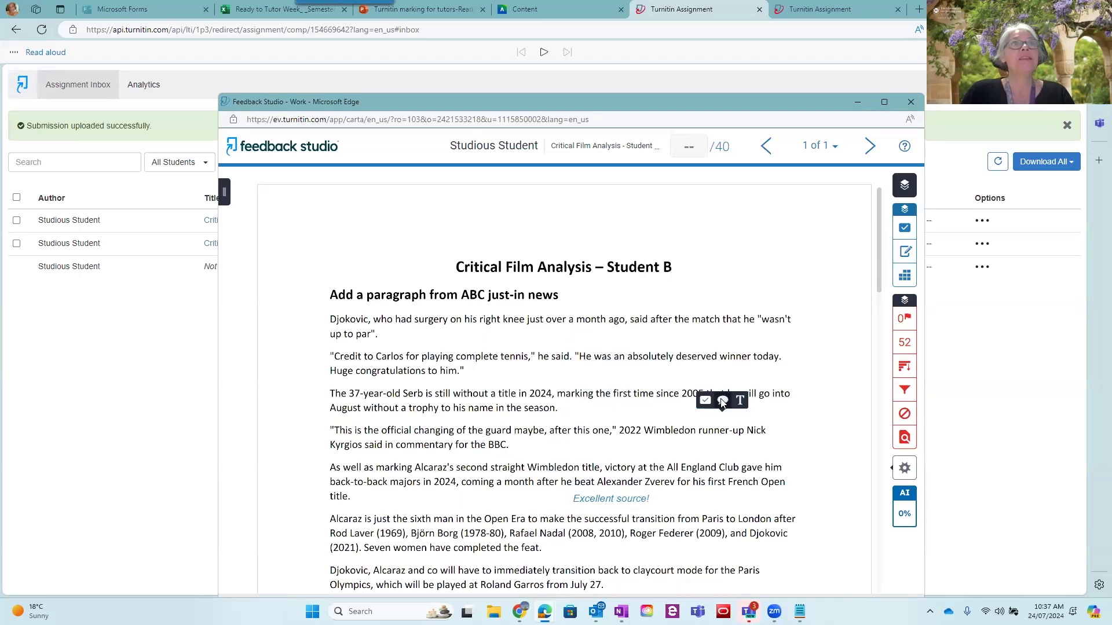
click(722, 402)
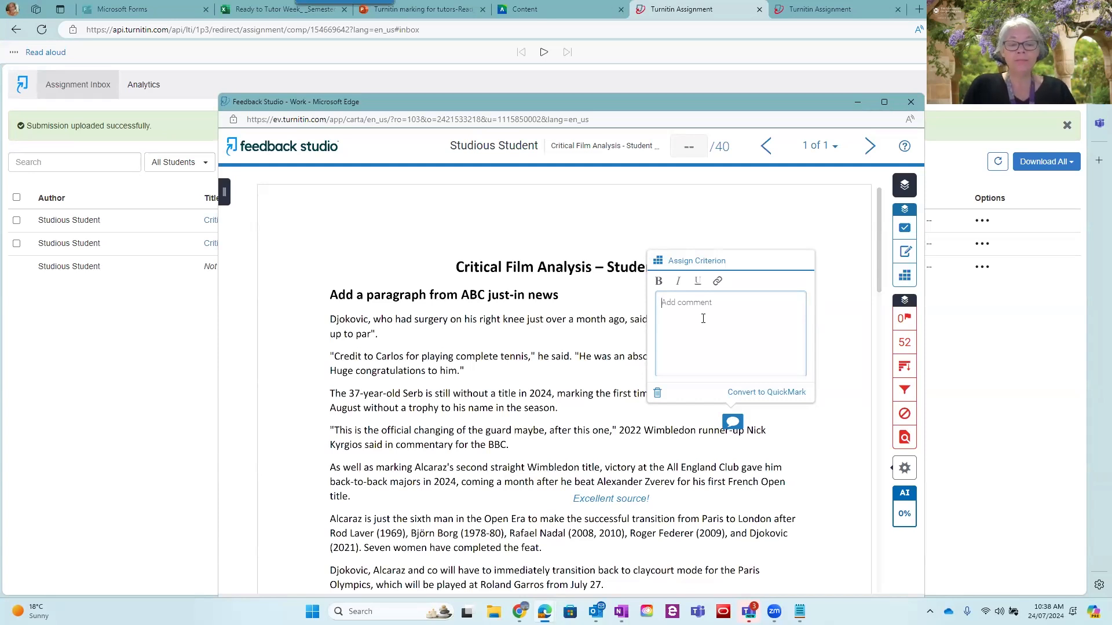
text(Good use of the literacture )
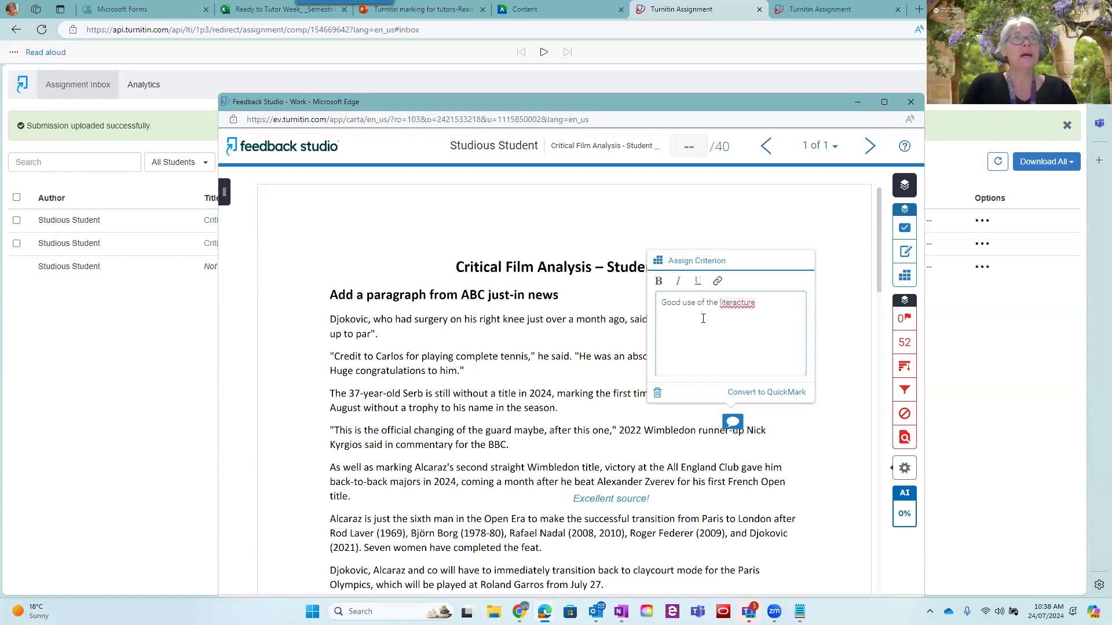
text(here - how)
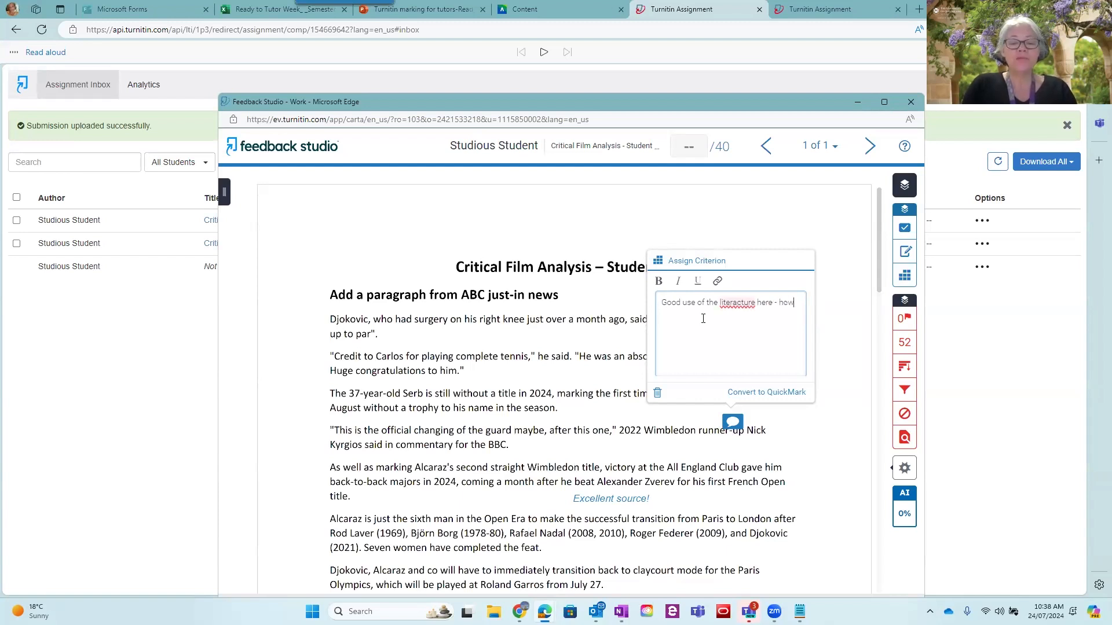
key(BackSpace)
text(eve)
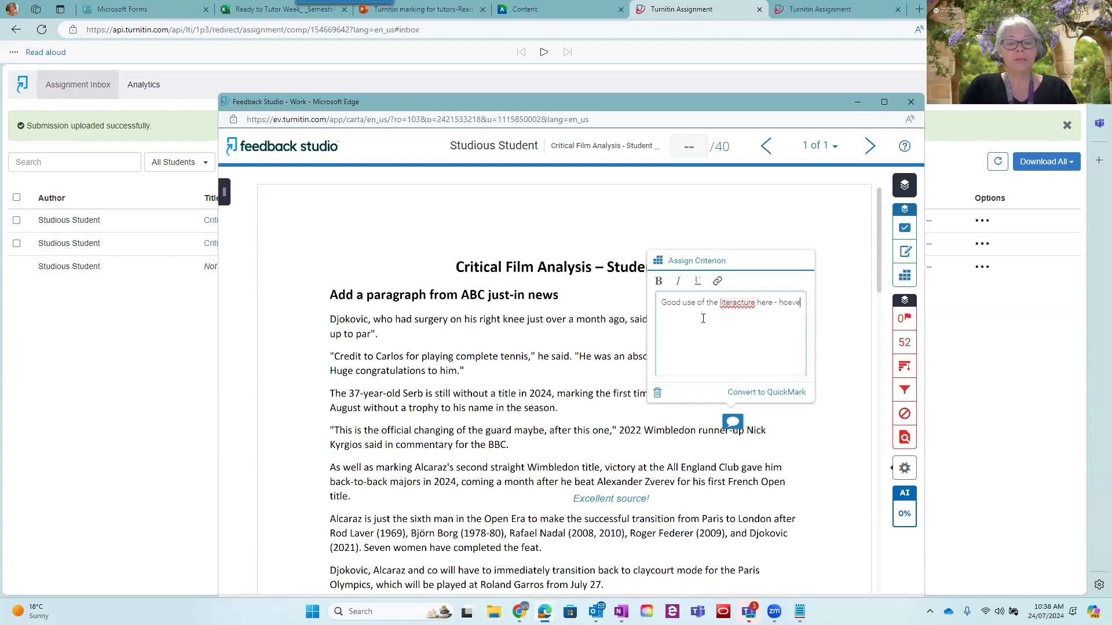
text(r be careful not to overuse this csourc)
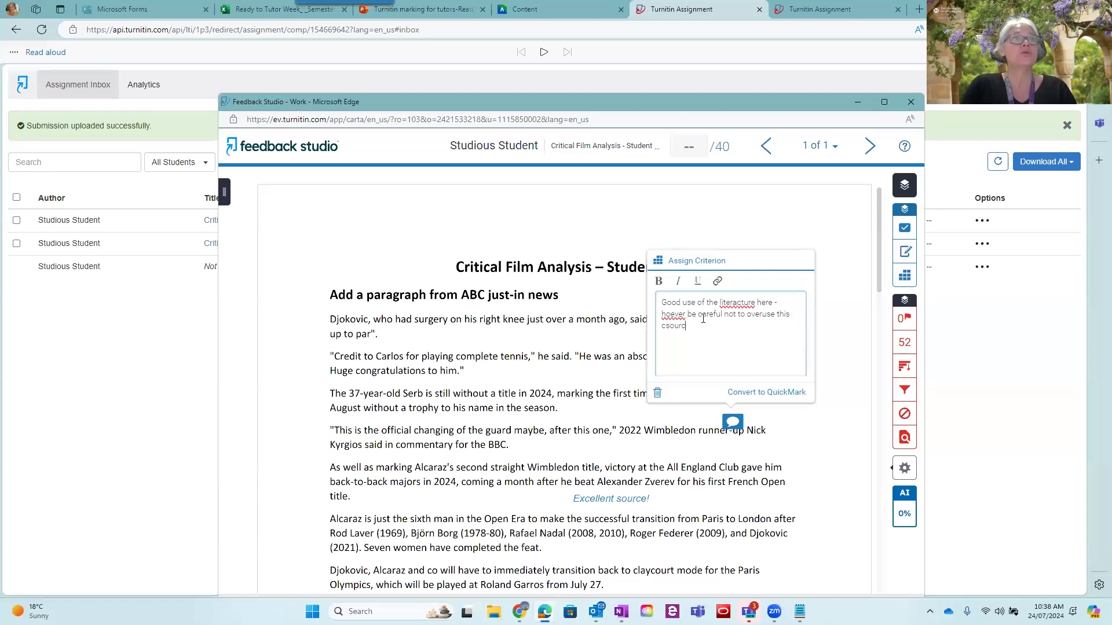
text(e)
key(Return)
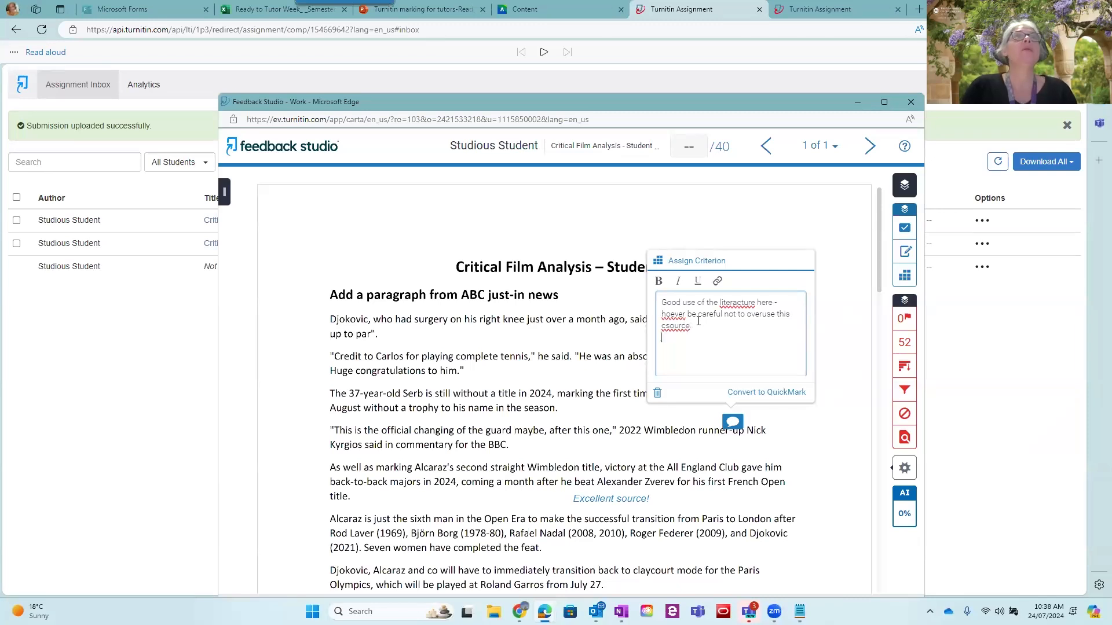
Correct the spelling of "however", "literature" and "source" in the bubble comment and end it with a full stop
right_click(669, 316)
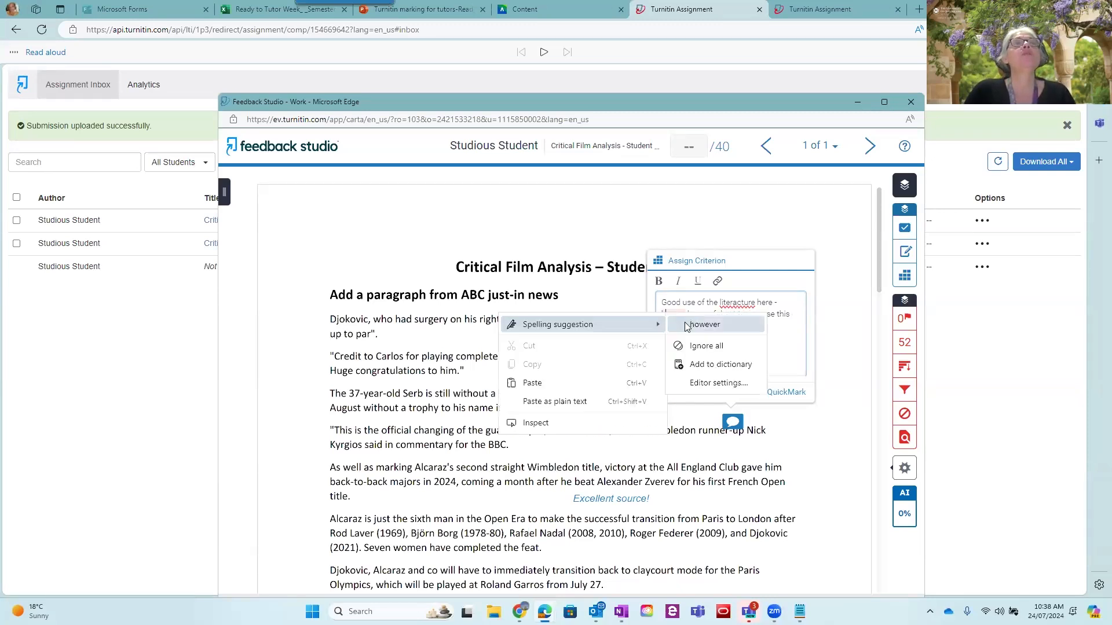
double_click(688, 326)
right_click(741, 299)
click(759, 305)
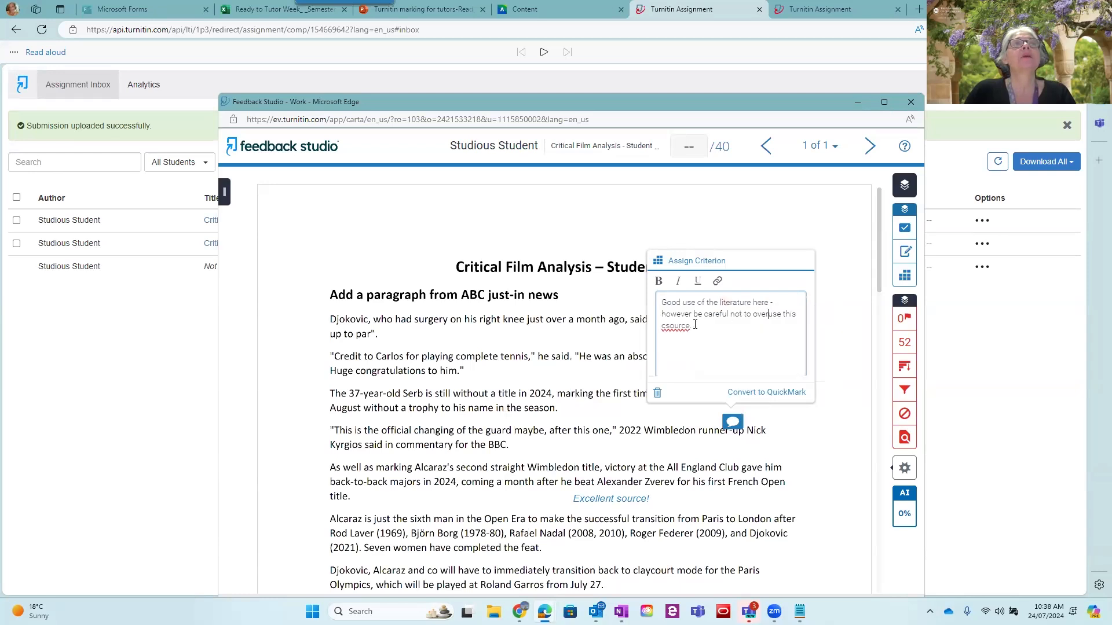
right_click(674, 331)
click(712, 333)
text(.)
Link the word "source." in the bubble comment to the web address copied from another window
drag(722, 327, 662, 326)
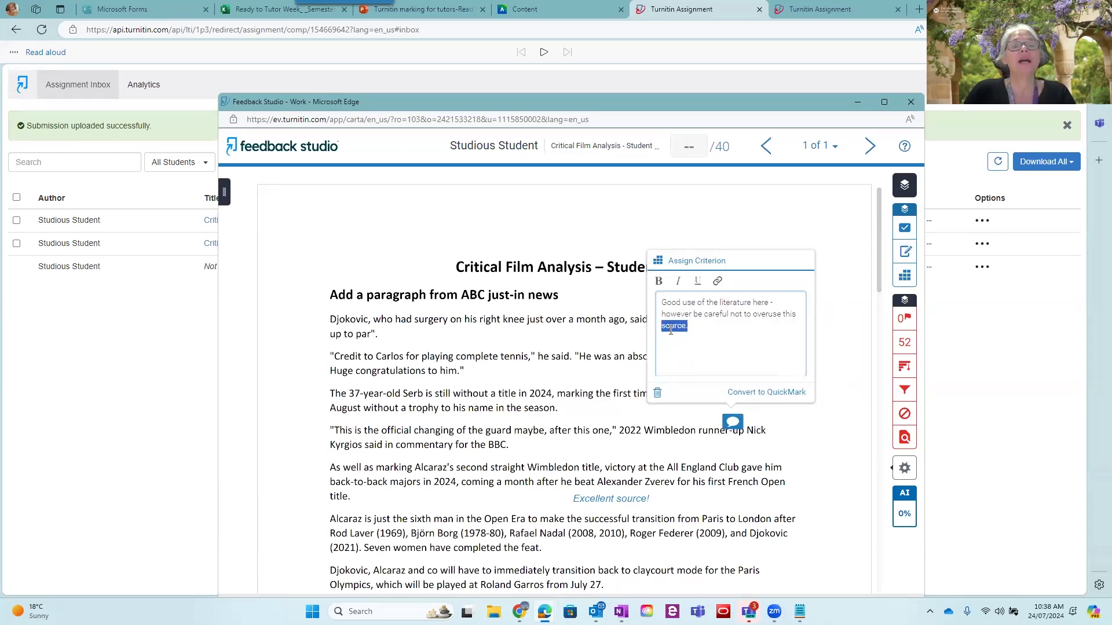
click(717, 284)
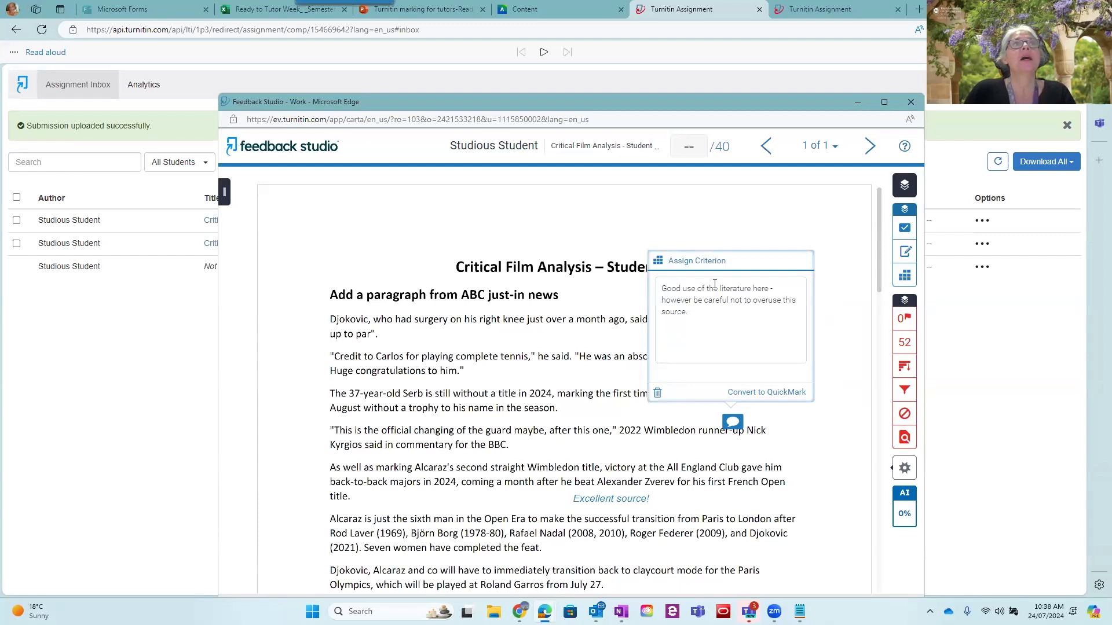
click(685, 325)
drag(688, 325, 662, 326)
click(717, 281)
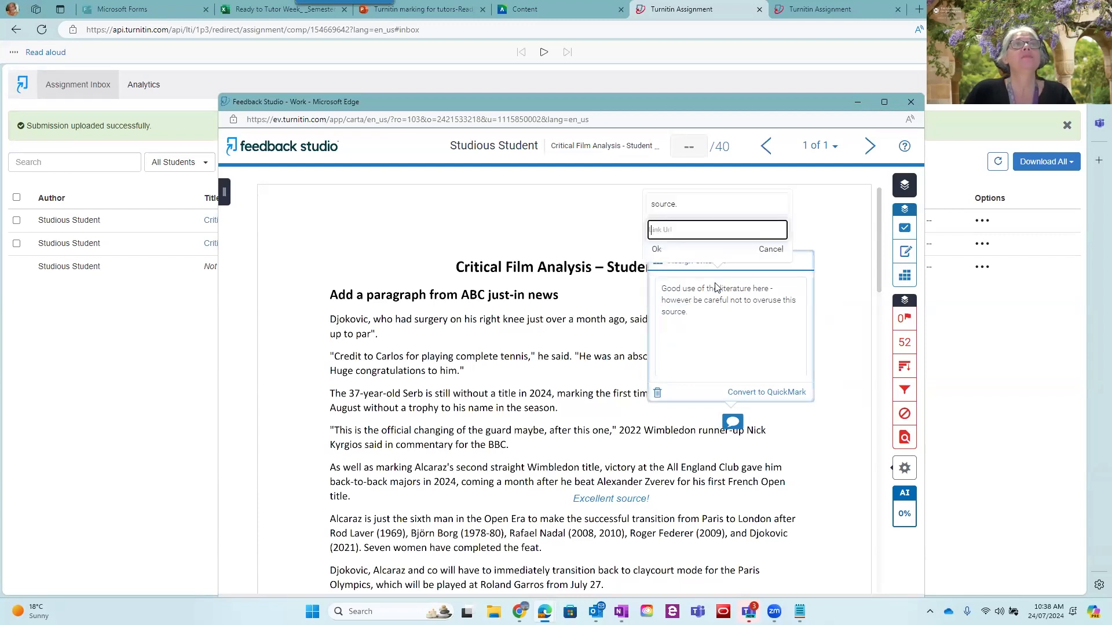
key(alt+Tab)
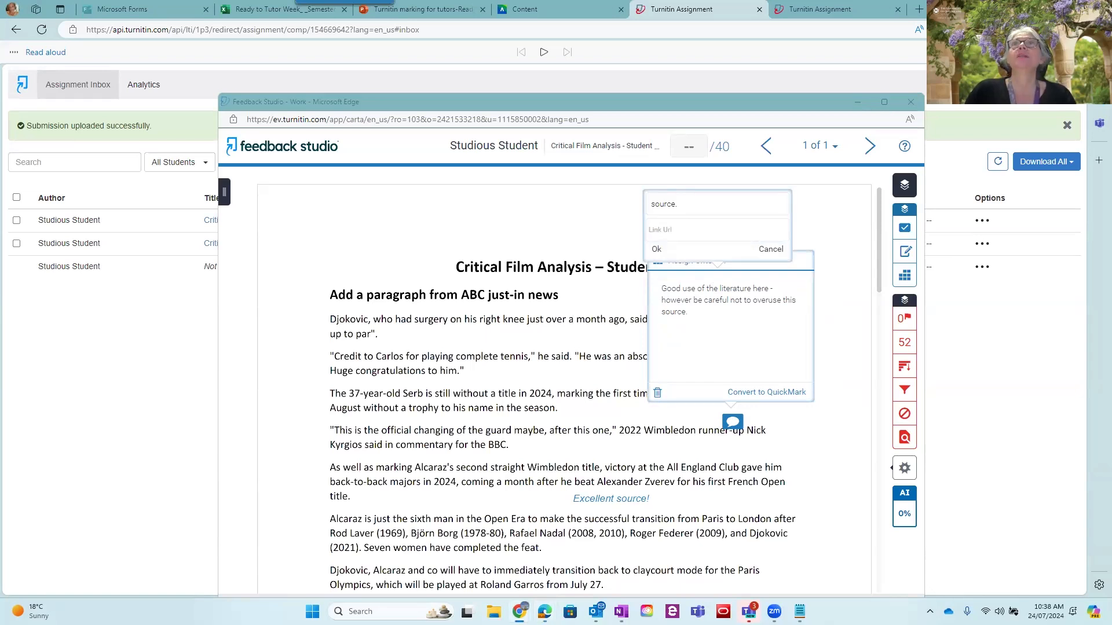
click(682, 229)
key(ctrl+v)
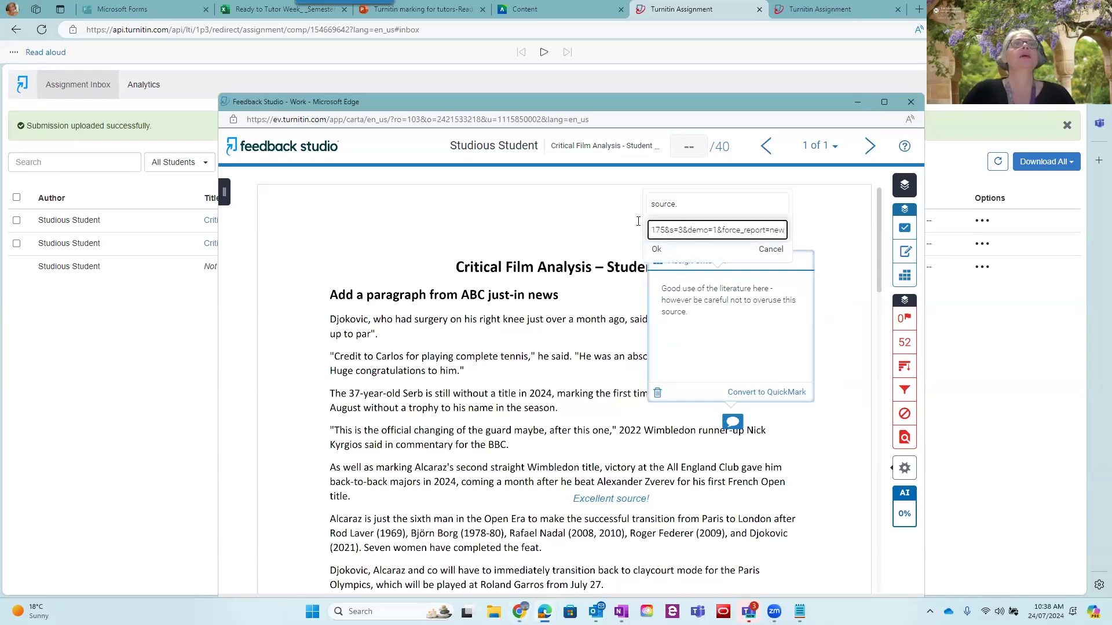
click(657, 249)
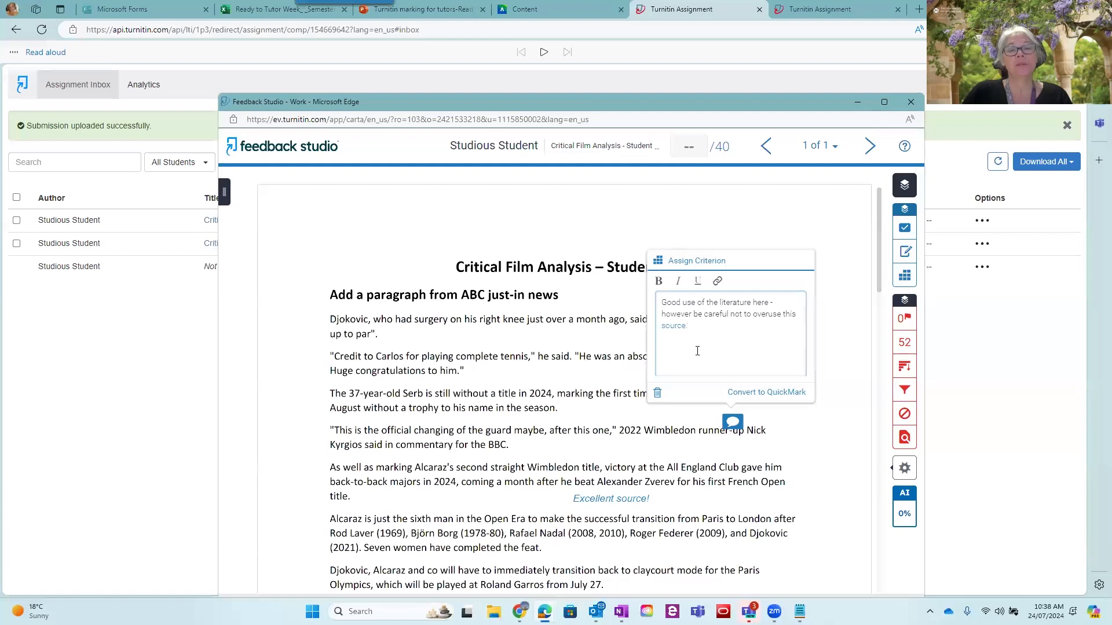
Assign the Evidence criterion to the bubble comment and convert it to a QuickMark titled "Evidence/referencing" in the BE10 Writing set
click(659, 262)
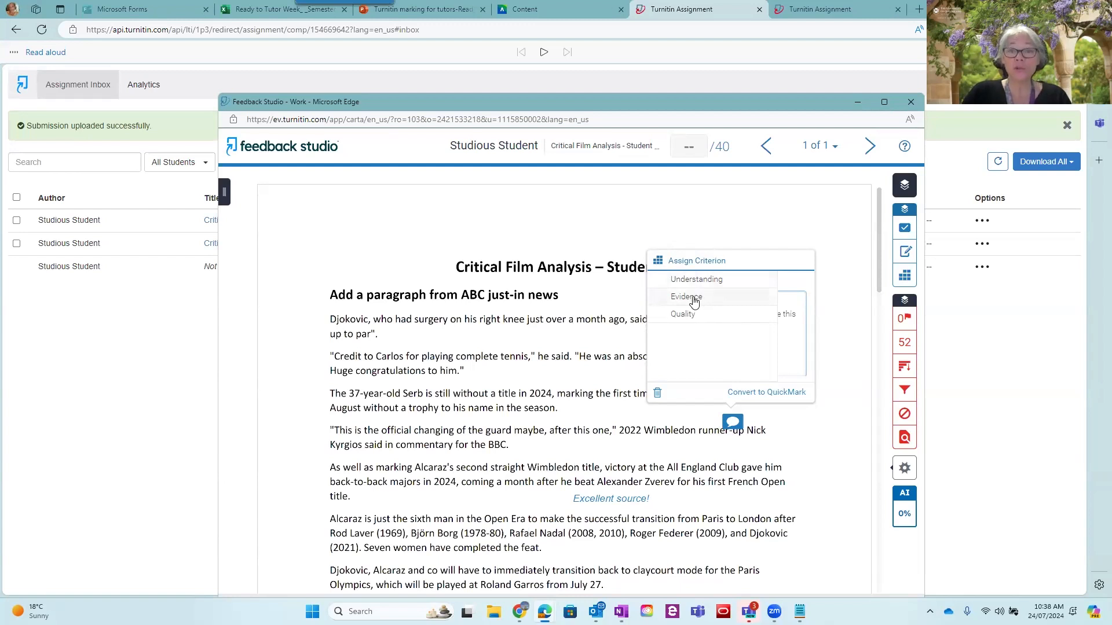
click(694, 299)
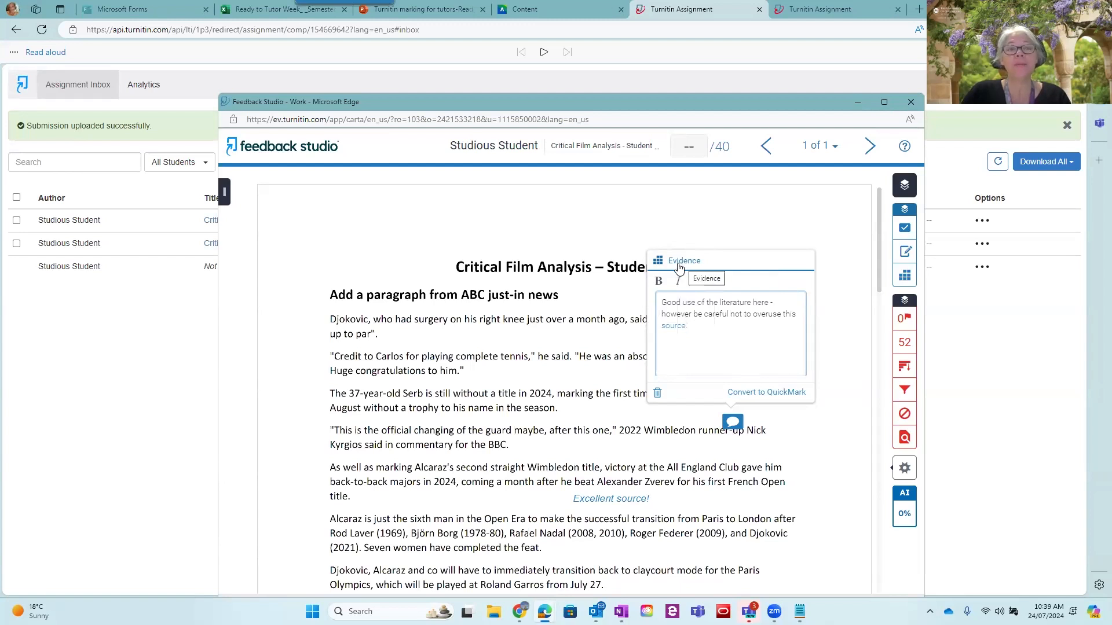
click(768, 393)
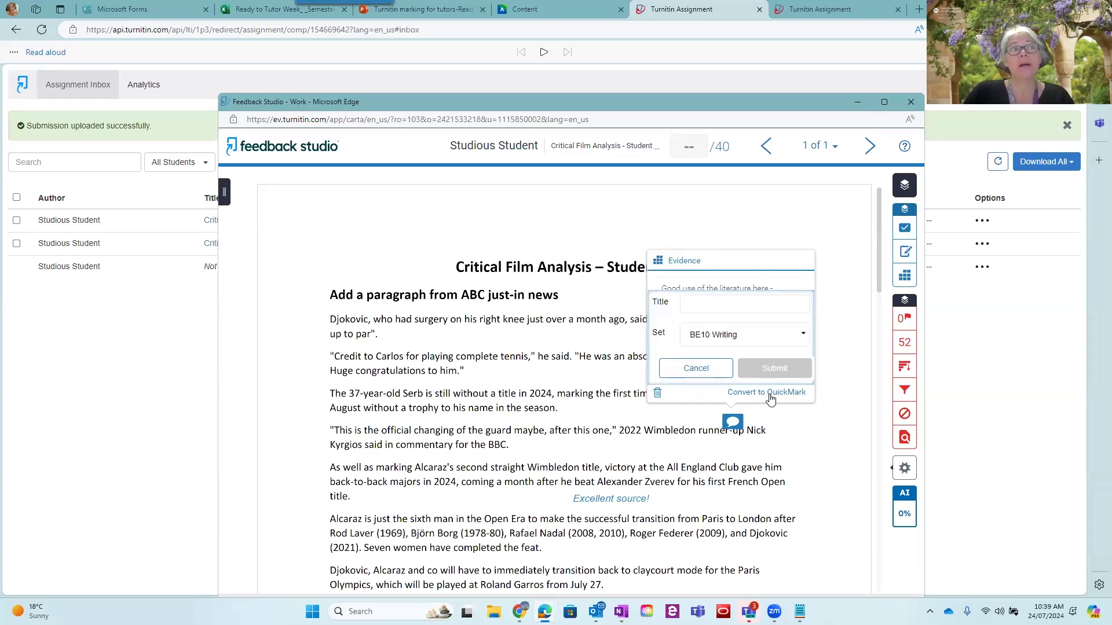
click(712, 305)
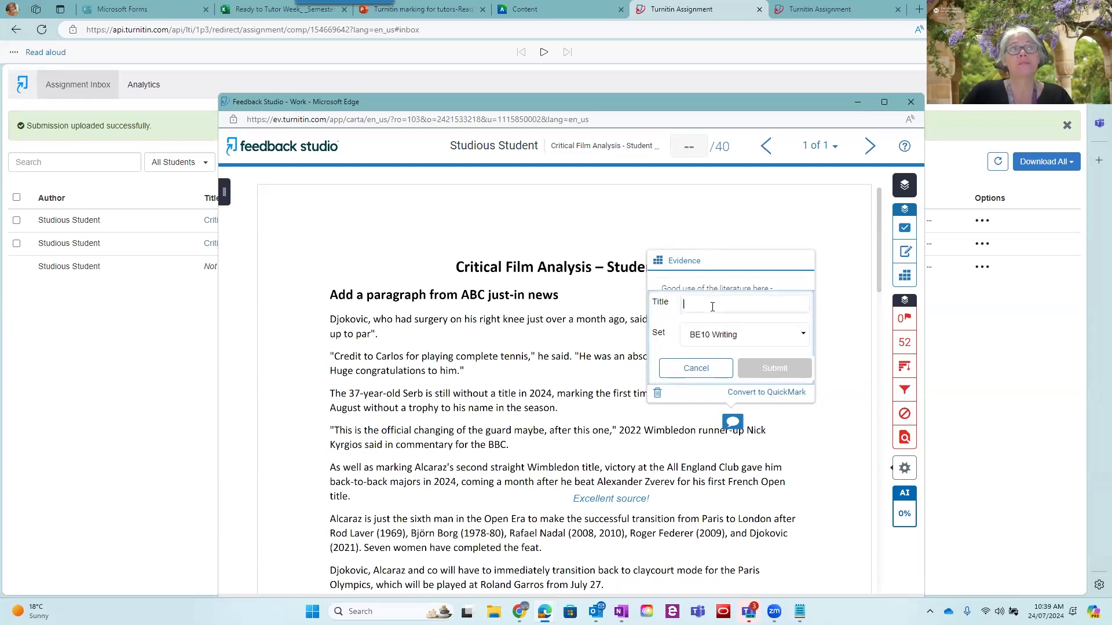
text(Evidence/referencing)
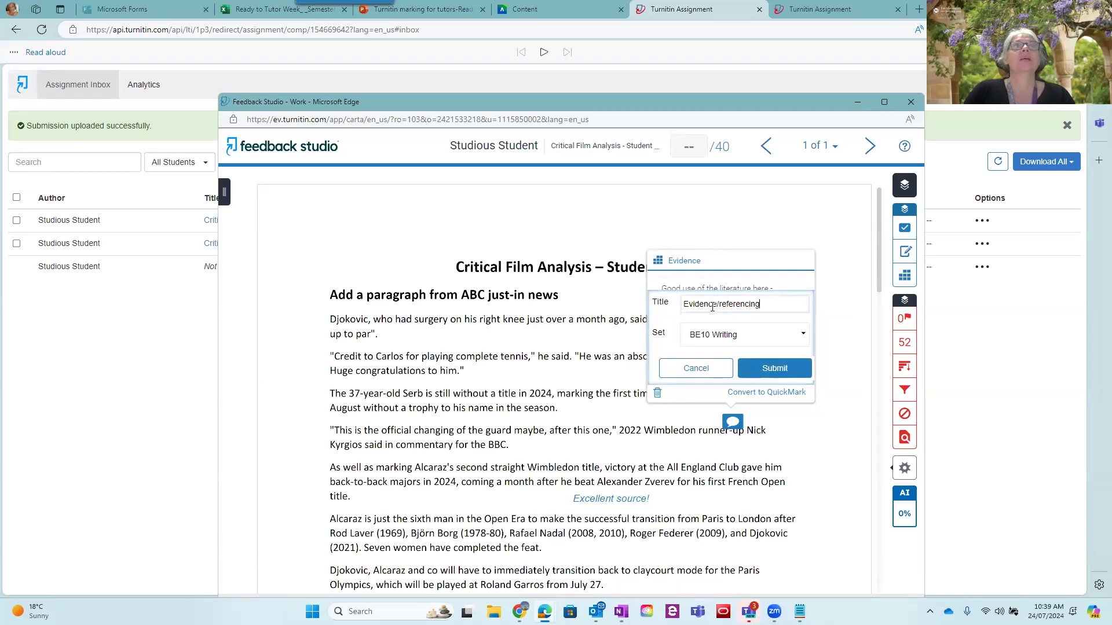
click(776, 369)
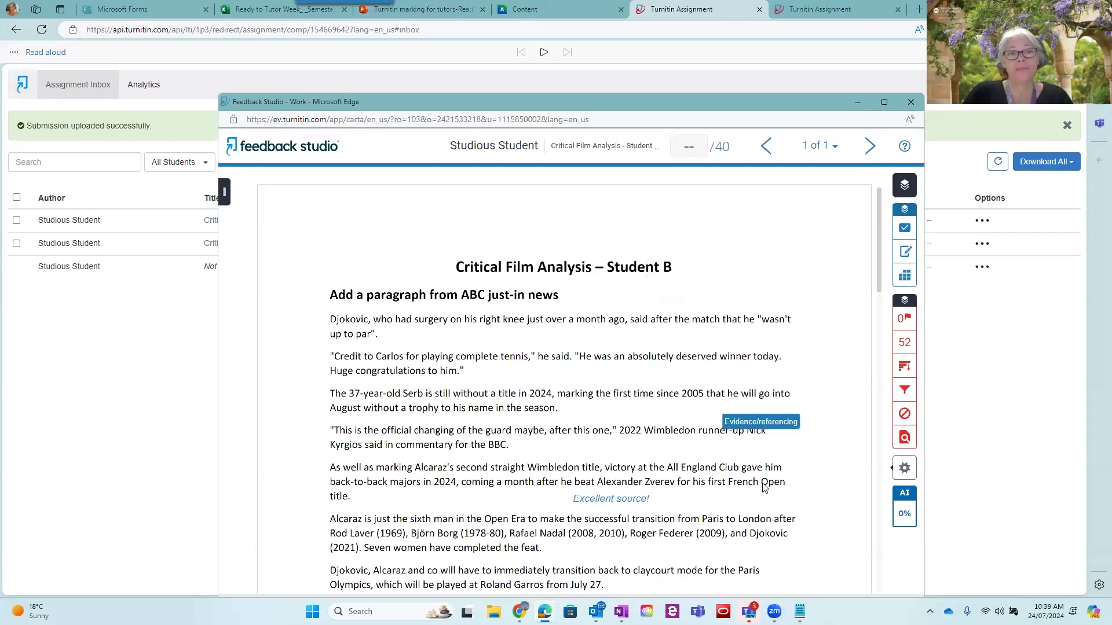
Strike through the quote "Credit to Carlos for playing complete tennis," in the second paragraph
click(748, 265)
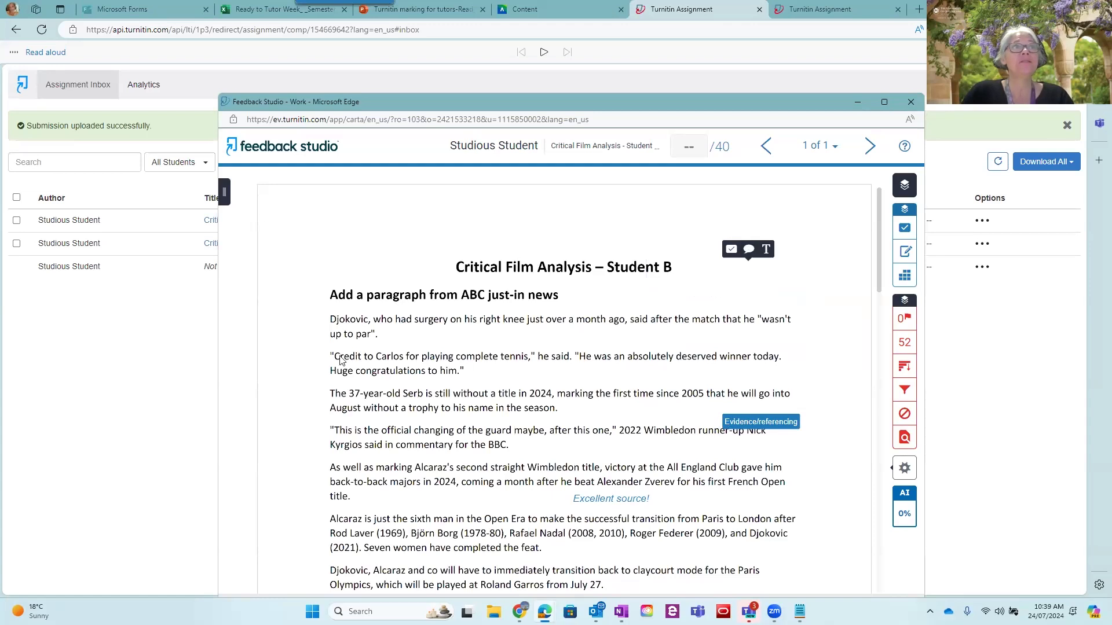
click(370, 358)
drag(335, 355, 541, 366)
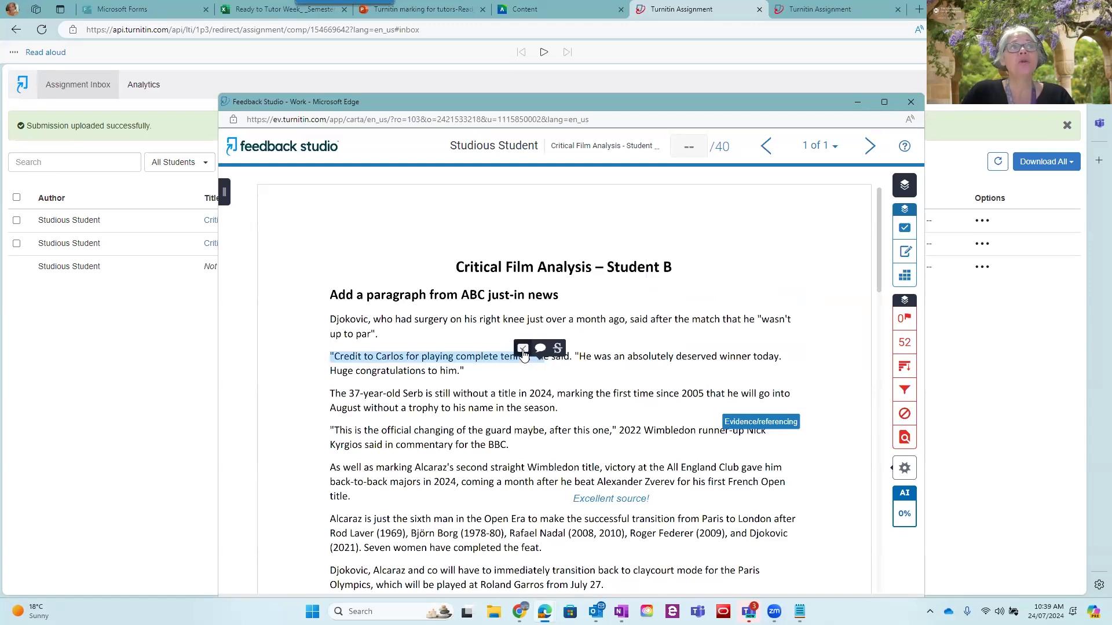
click(558, 349)
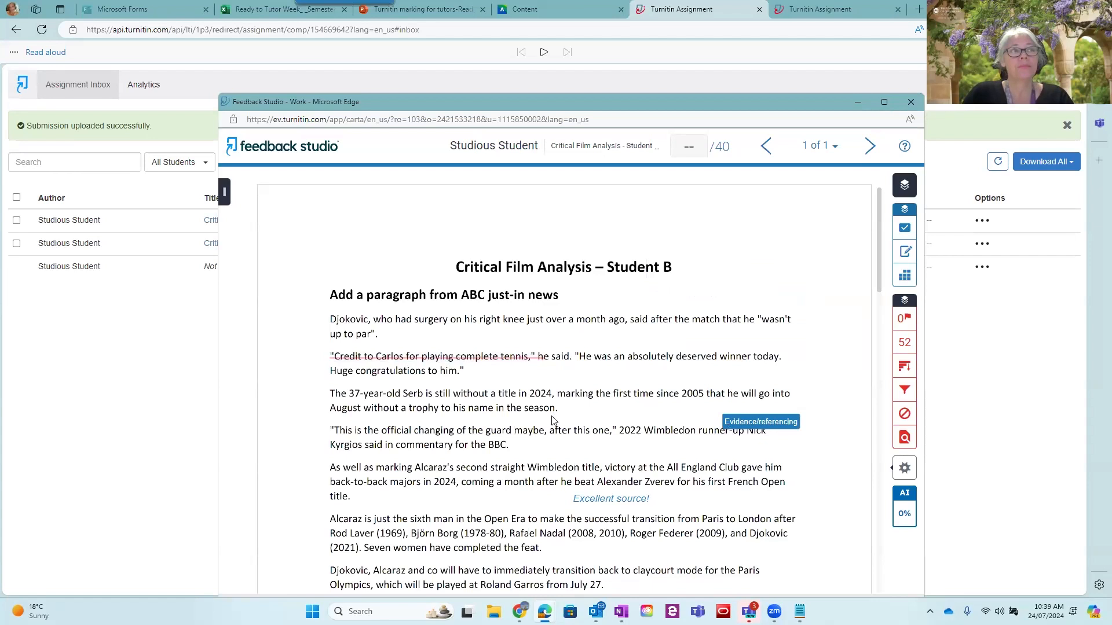
Add the inline comment "redundant text" directly above the struck-through quote
click(452, 344)
click(470, 328)
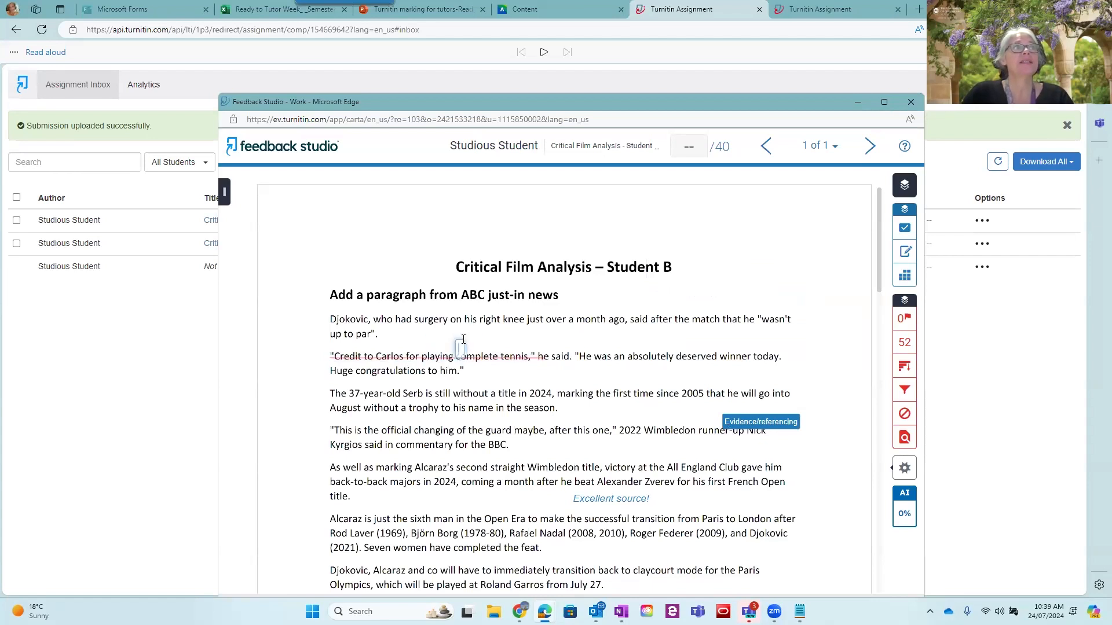
text(redund)
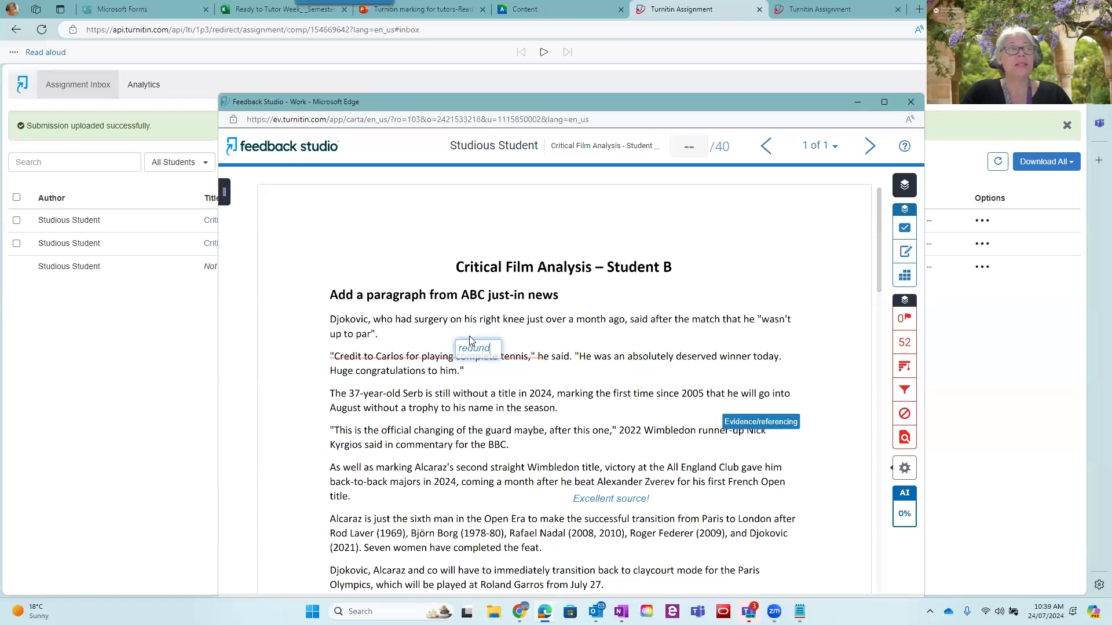
text(ant text)
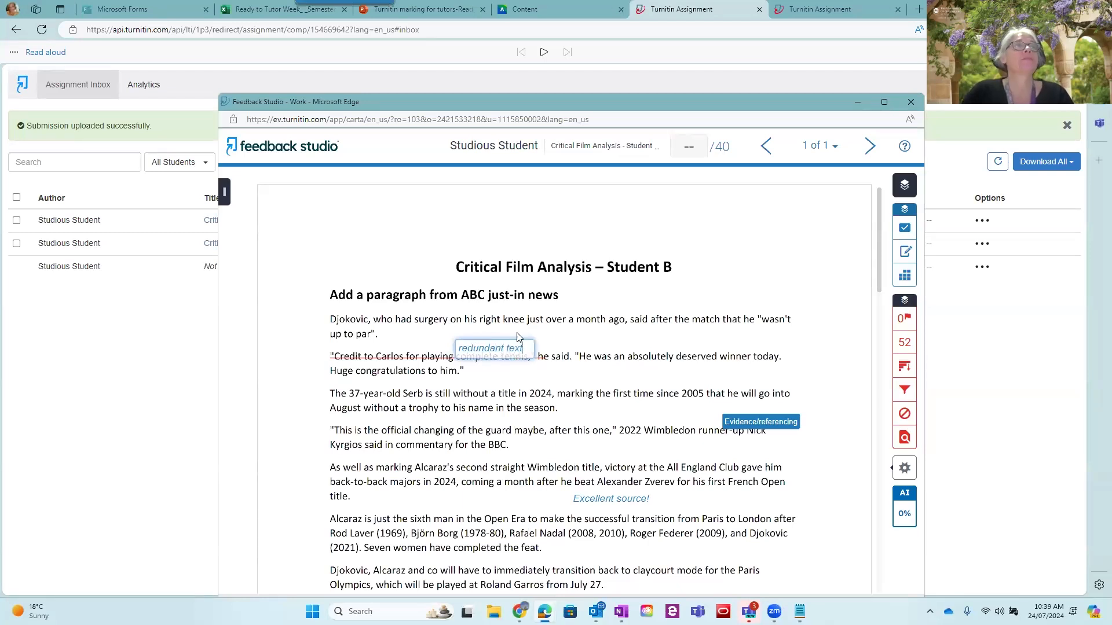
click(555, 342)
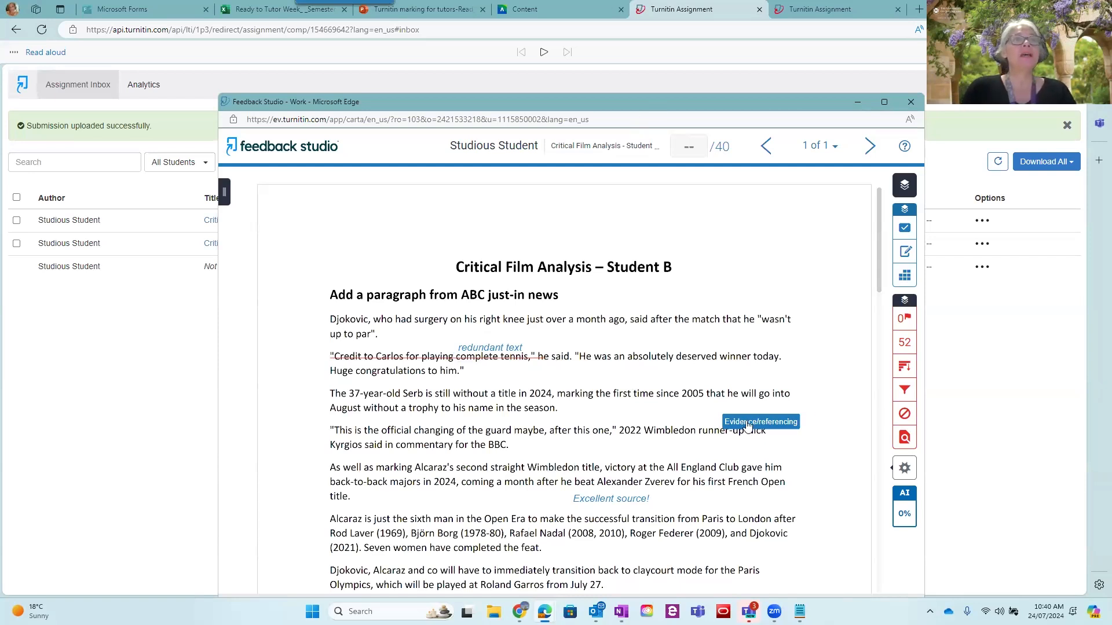
Move the Evidence/referencing QuickMark out into the page margin, and open the "Excellent source!" inline comment for editing without changing it
drag(748, 426, 751, 425)
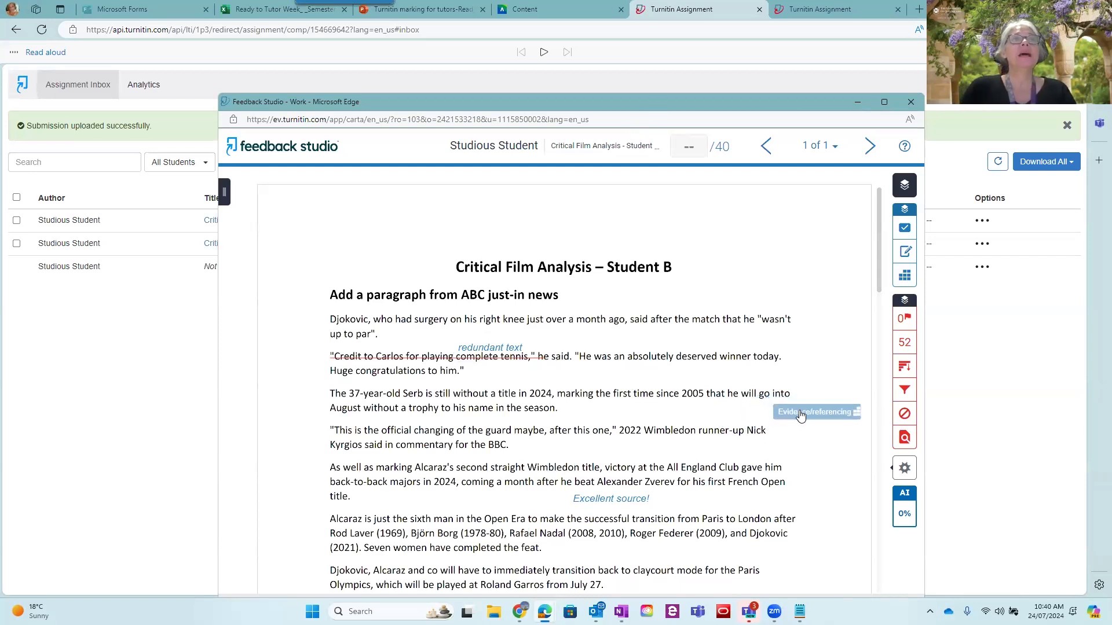
click(639, 499)
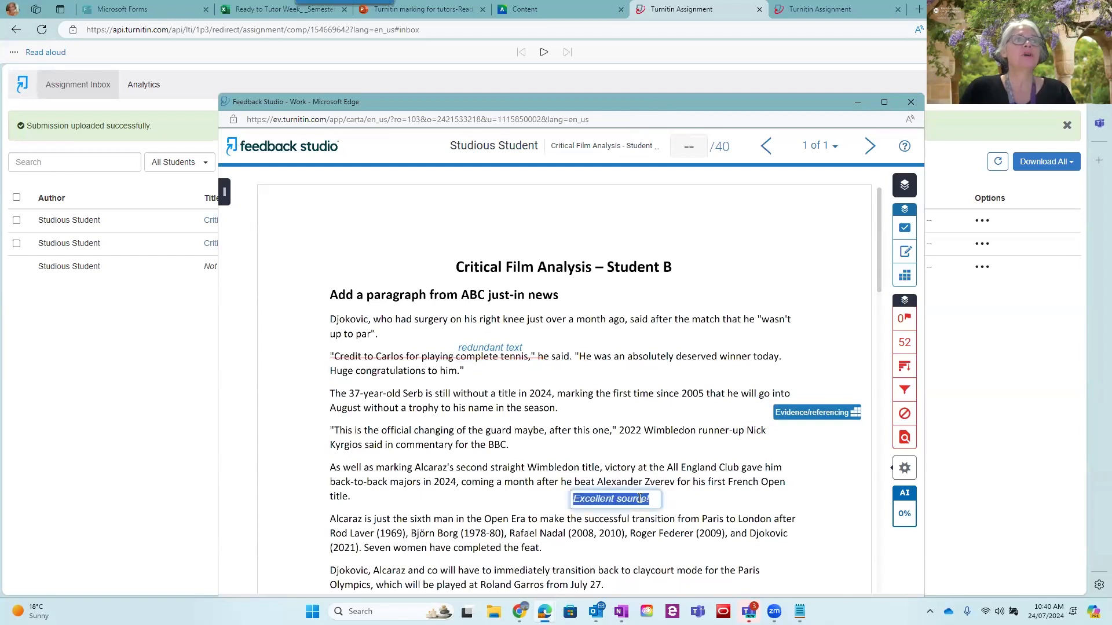
click(635, 489)
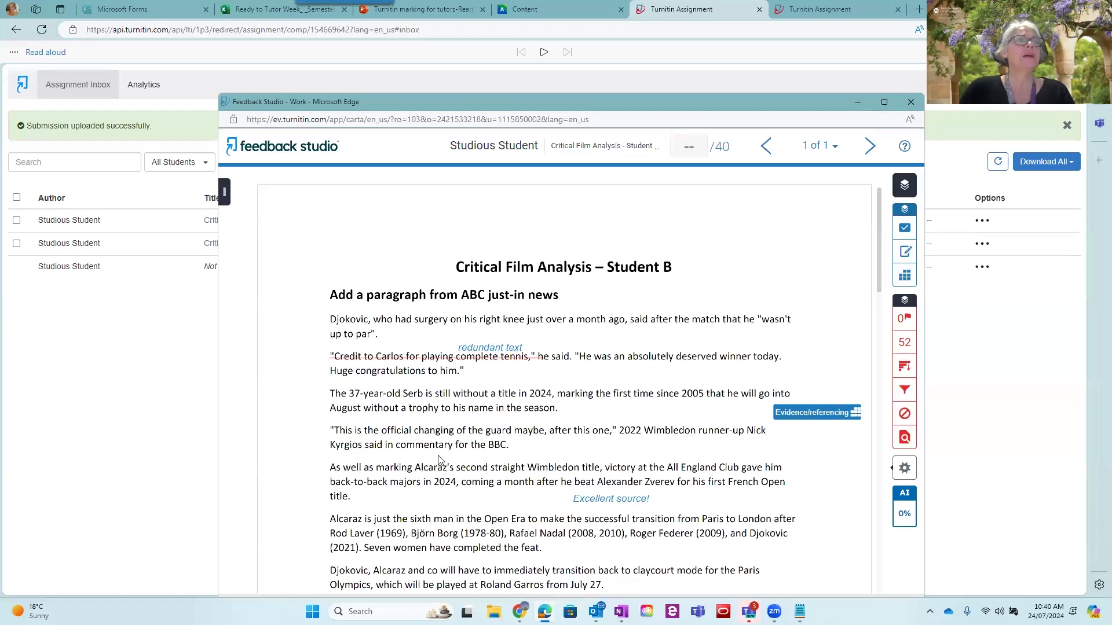
Highlight the paragraph starting "Alcaraz is just the sixth man" and attach the bubble comment "Too much repetition from the previous paragraph"
scroll(439, 459, down, 2)
drag(331, 438, 561, 472)
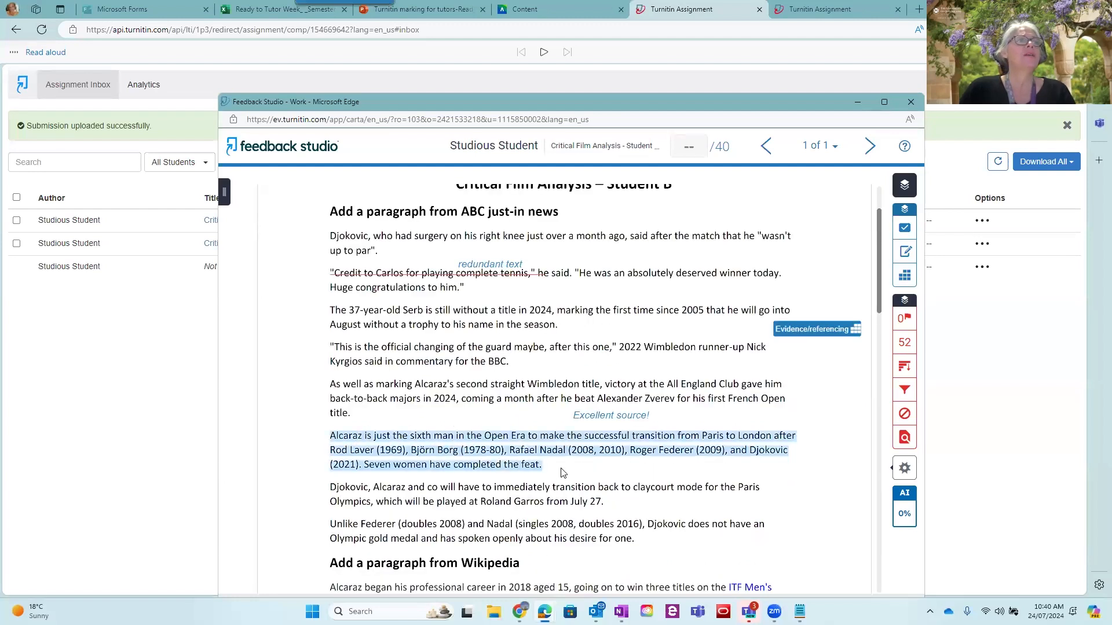
click(569, 476)
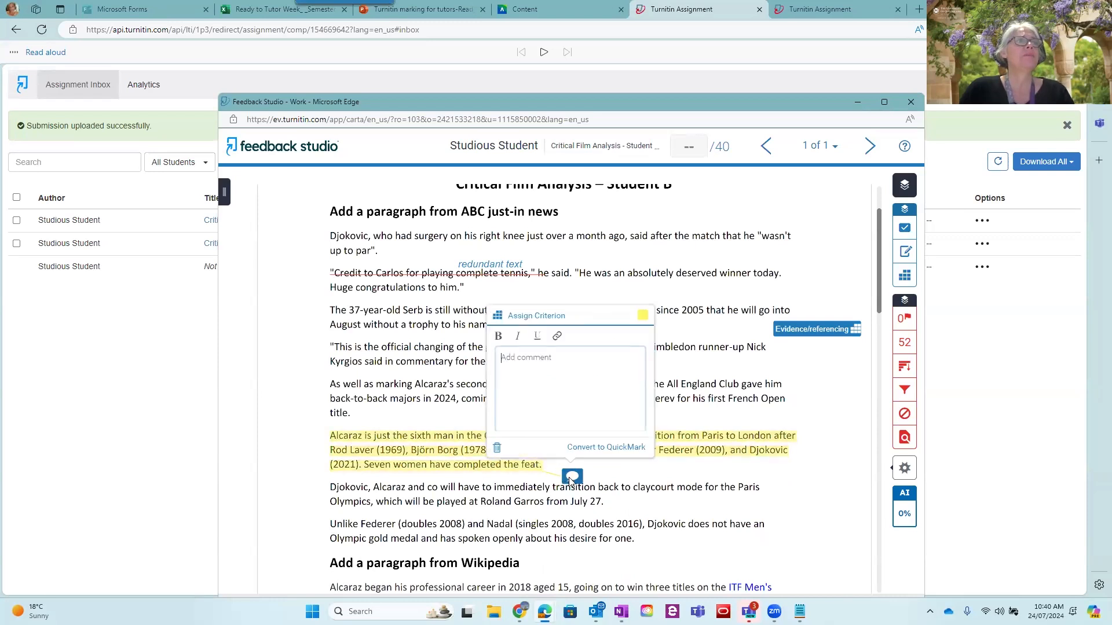
text(To)
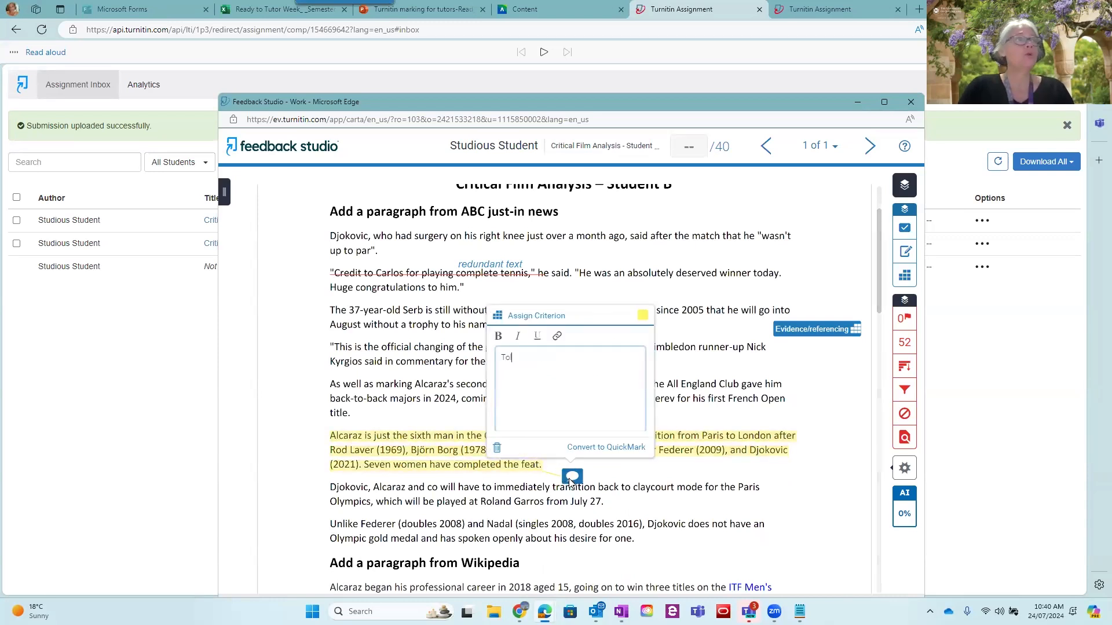
text(o much repetition from the previous paragraph)
key(Return)
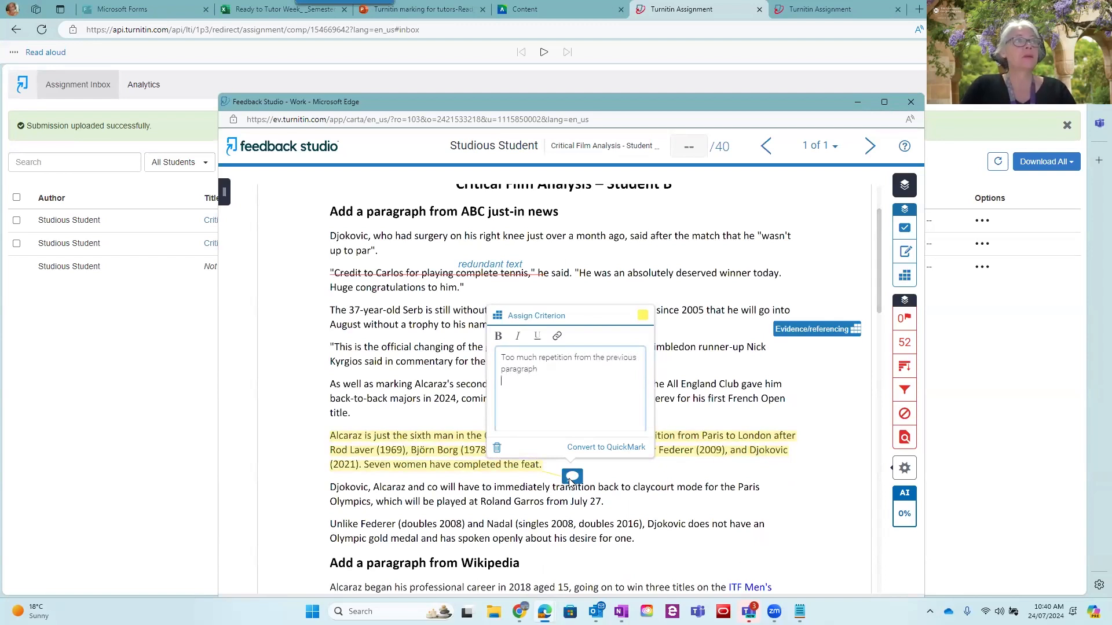
Extend the bubble comment with "Each paragraph should contain its own distinct argument." and move its marker into the margin beside the highlighted paragraph
text(Each paragraph should contain its own distin)
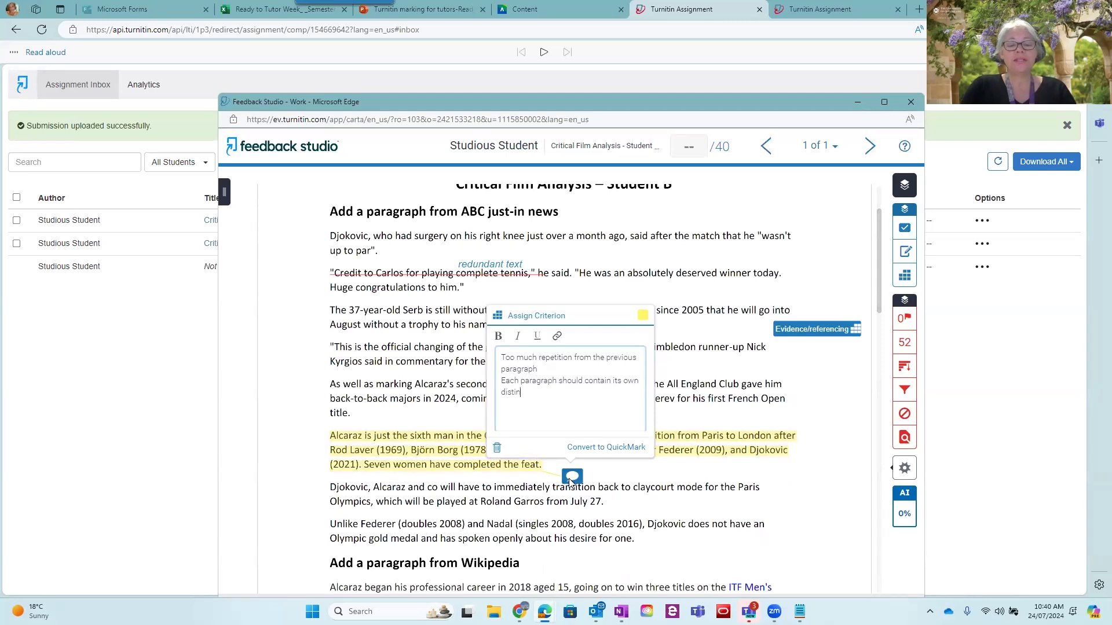
text(ct argument.)
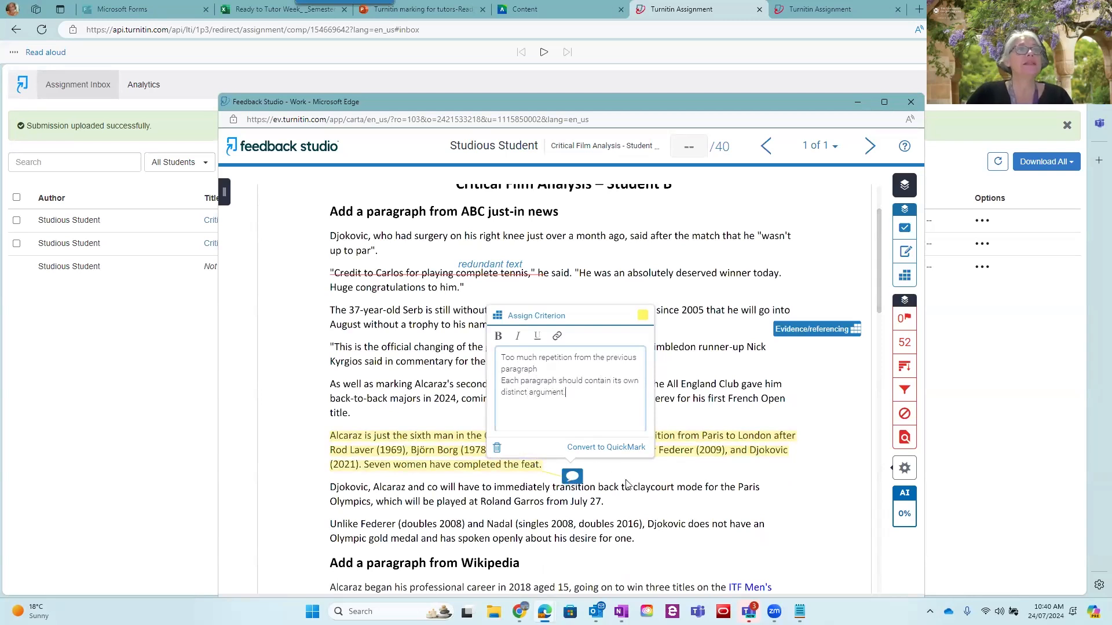
click(554, 483)
click(569, 477)
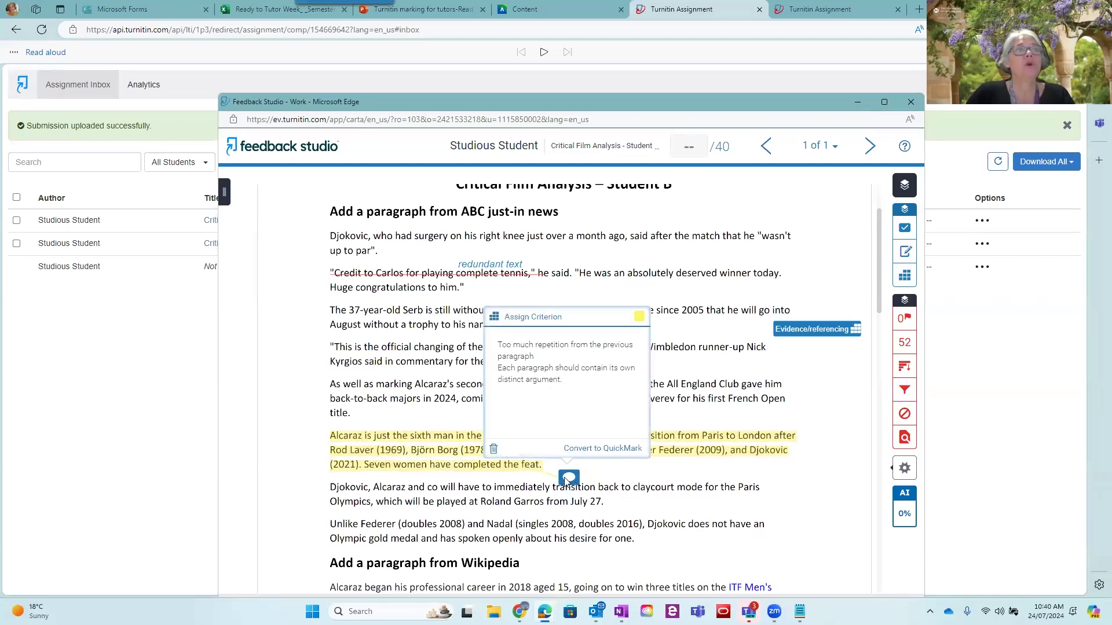
drag(567, 481, 292, 456)
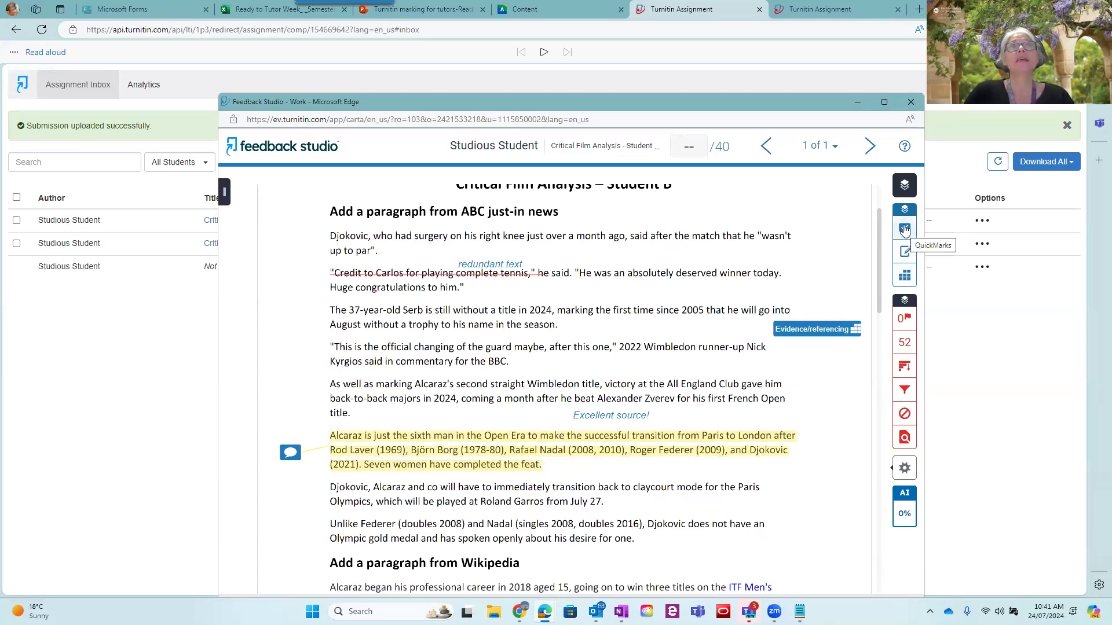
Open the QuickMarks manager, view the options for importing or creating a set, and browse the list of available sets
click(669, 48)
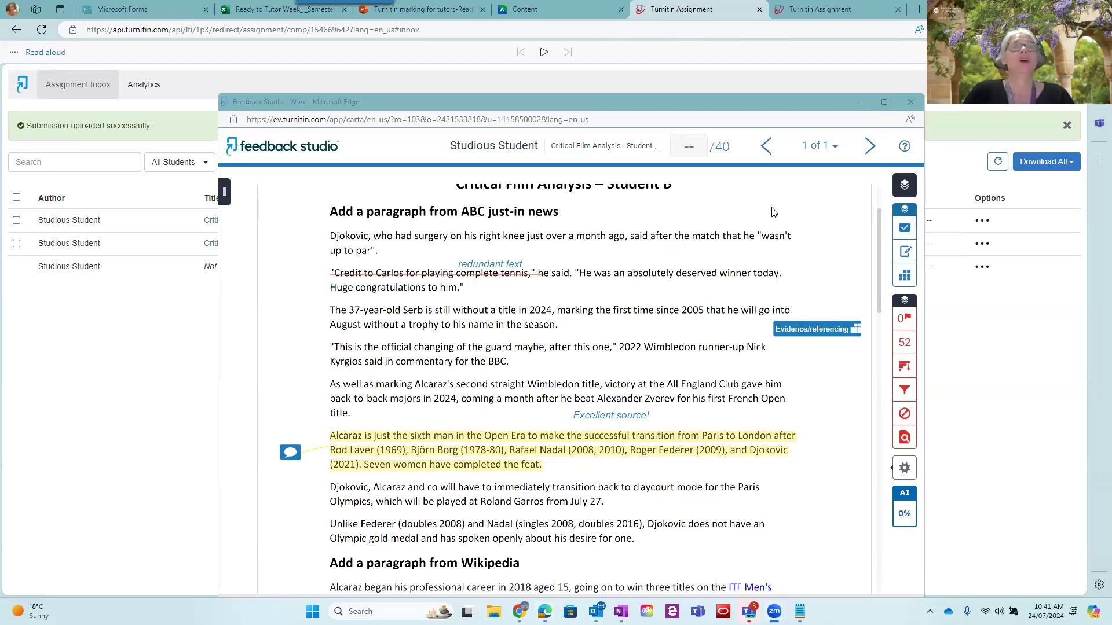
click(906, 232)
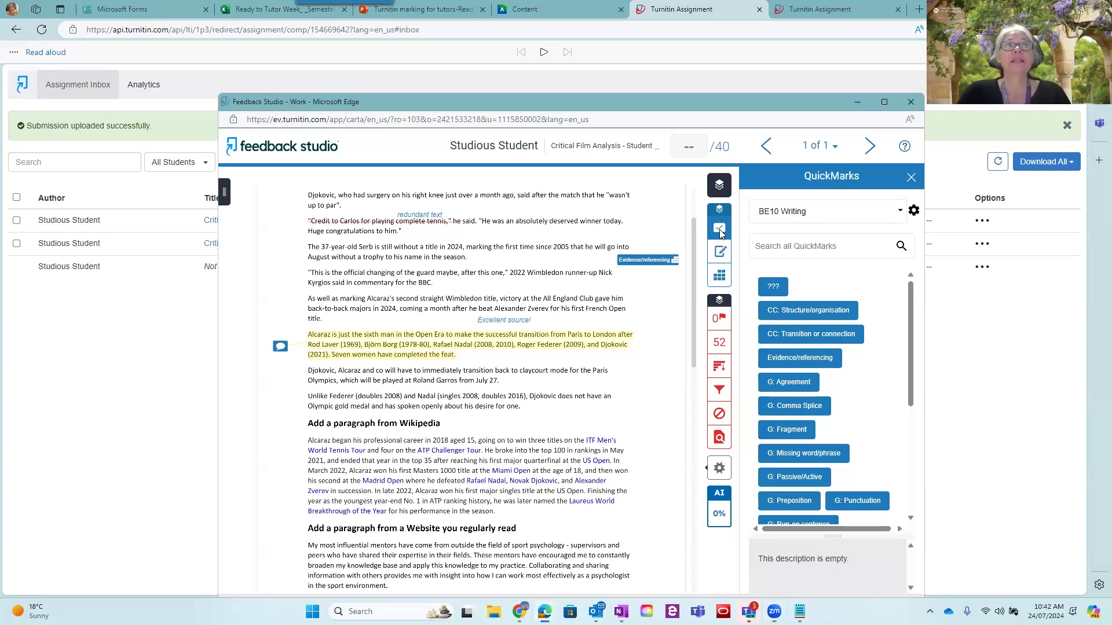
click(913, 212)
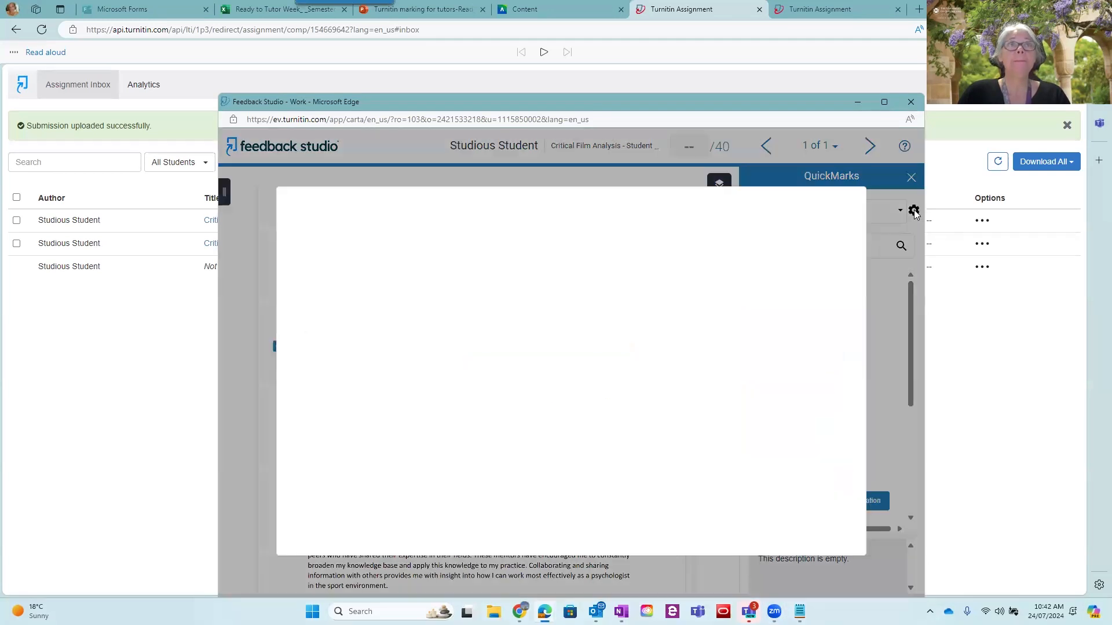
click(459, 201)
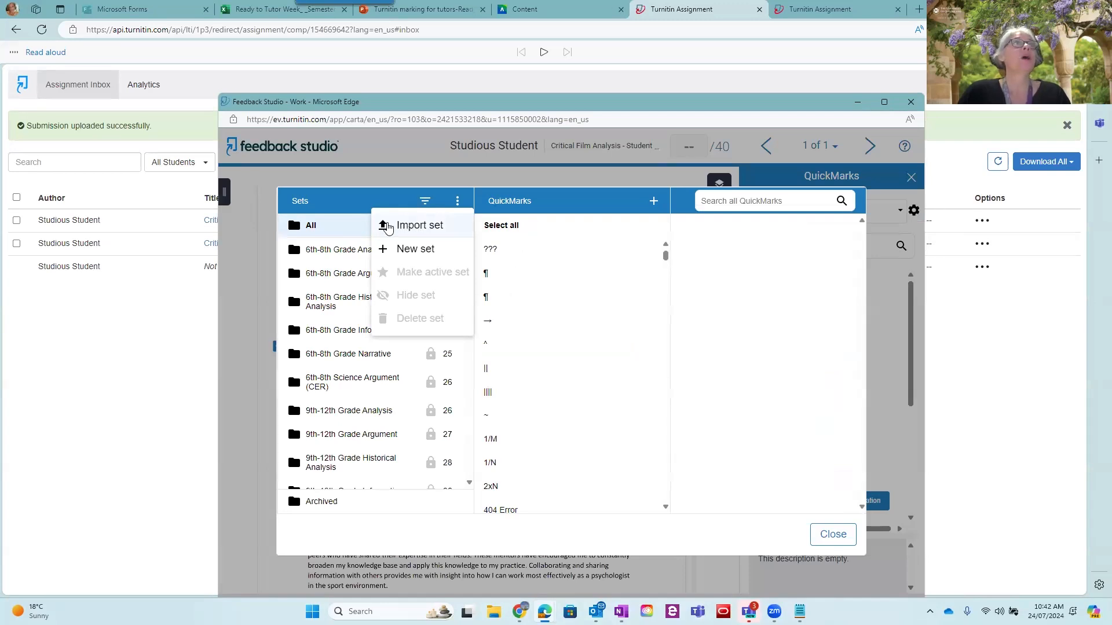
click(373, 201)
scroll(347, 341, down, 5)
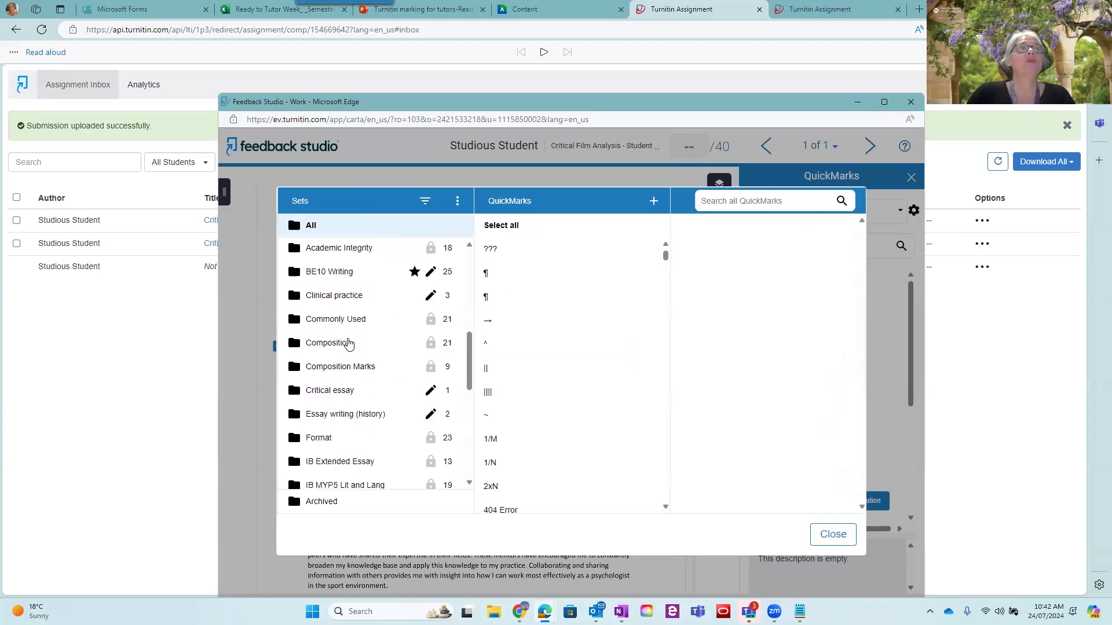
scroll(347, 344, down, 6)
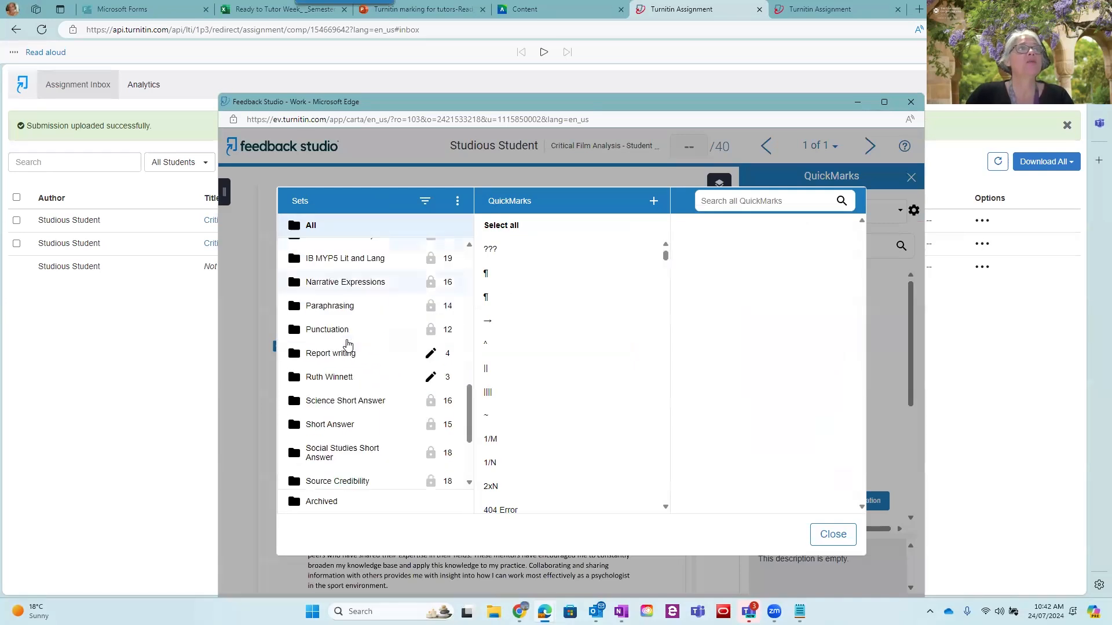
scroll(347, 345, up, 3)
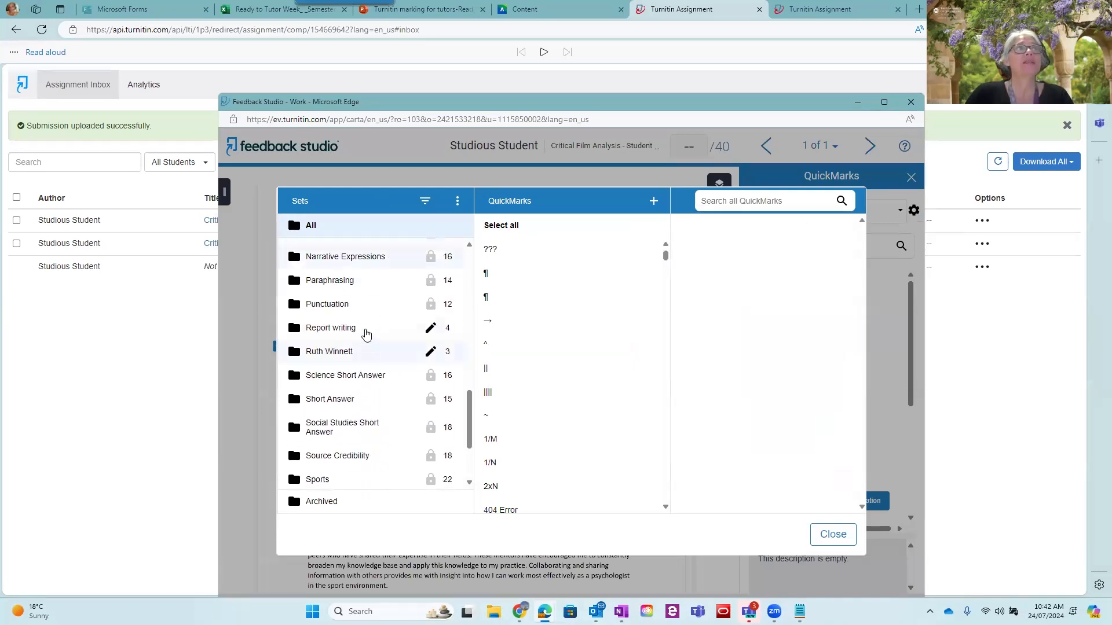
Maximise the window and read the Include factual evidence QuickMark in the Report writing set, closing the manager when done
click(365, 332)
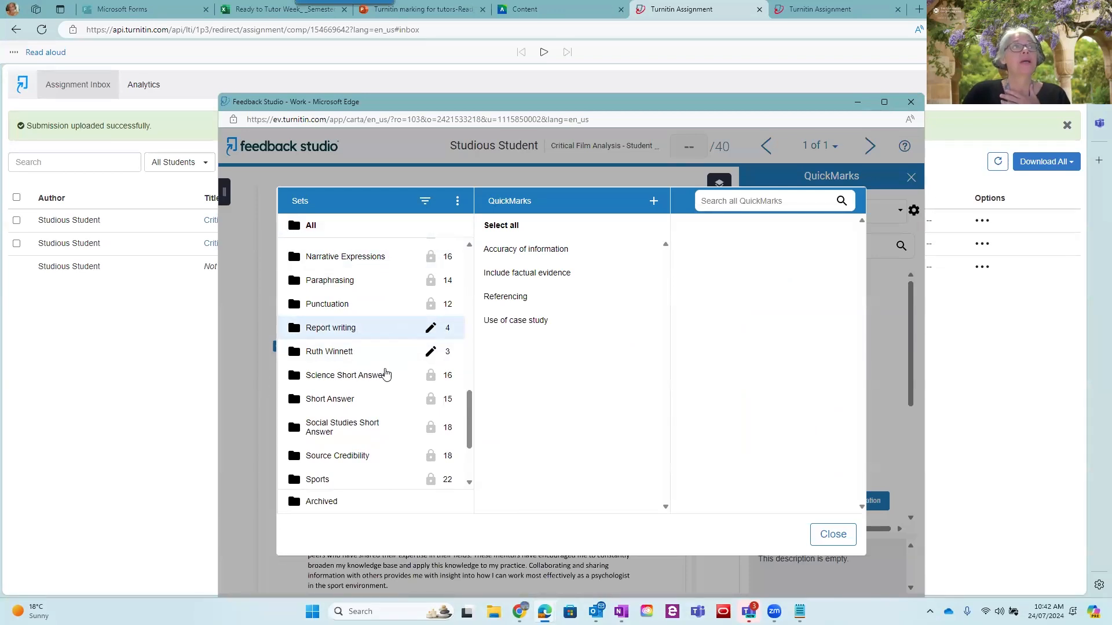
click(884, 103)
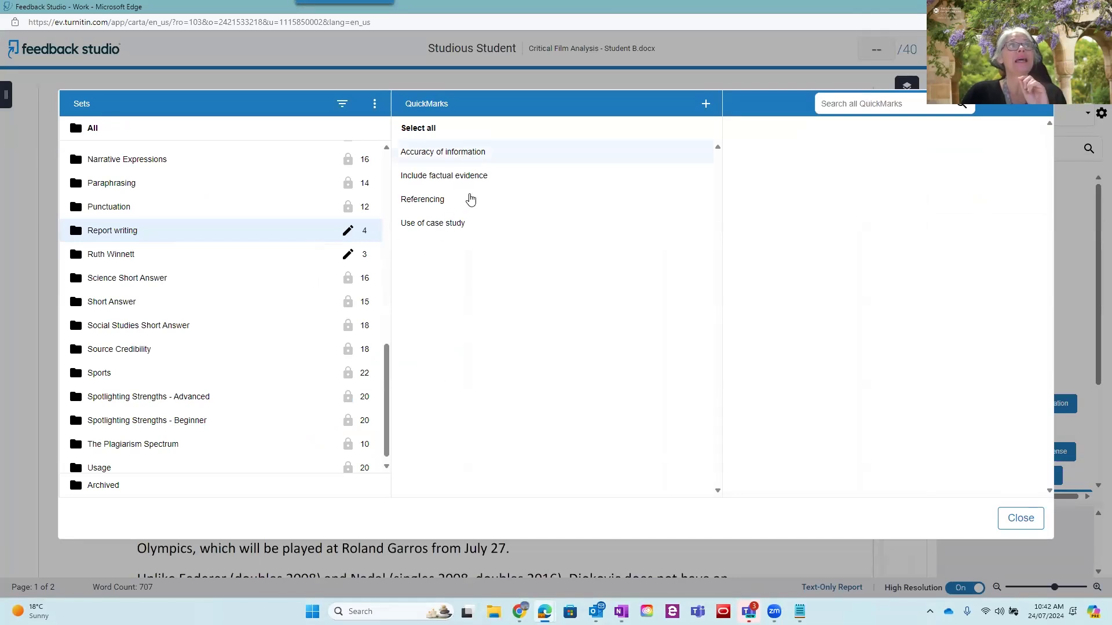
click(473, 180)
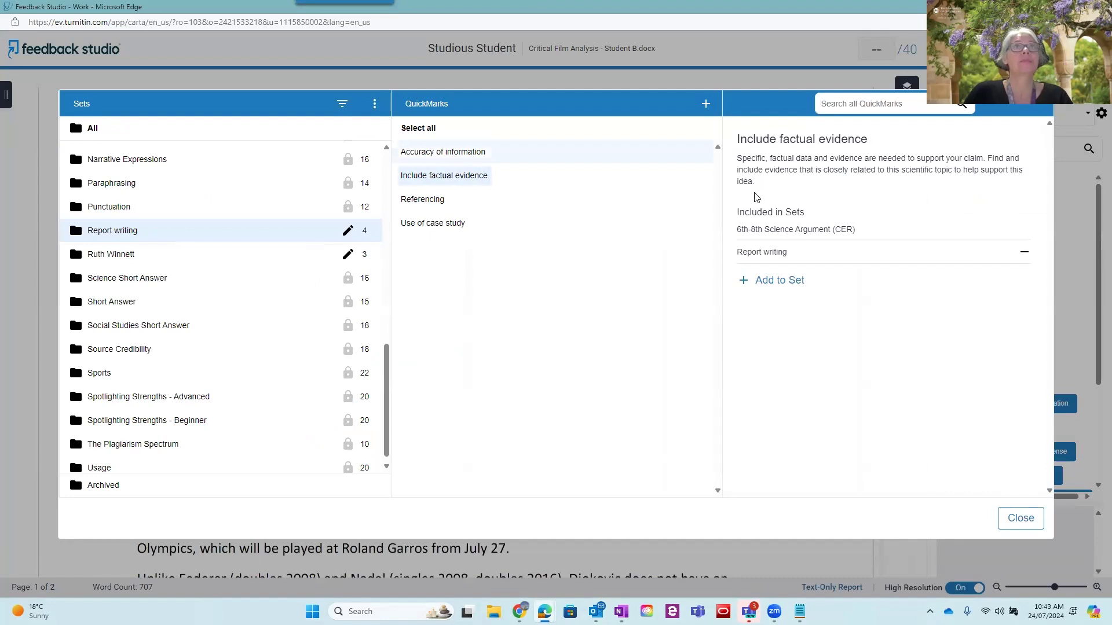
click(1021, 519)
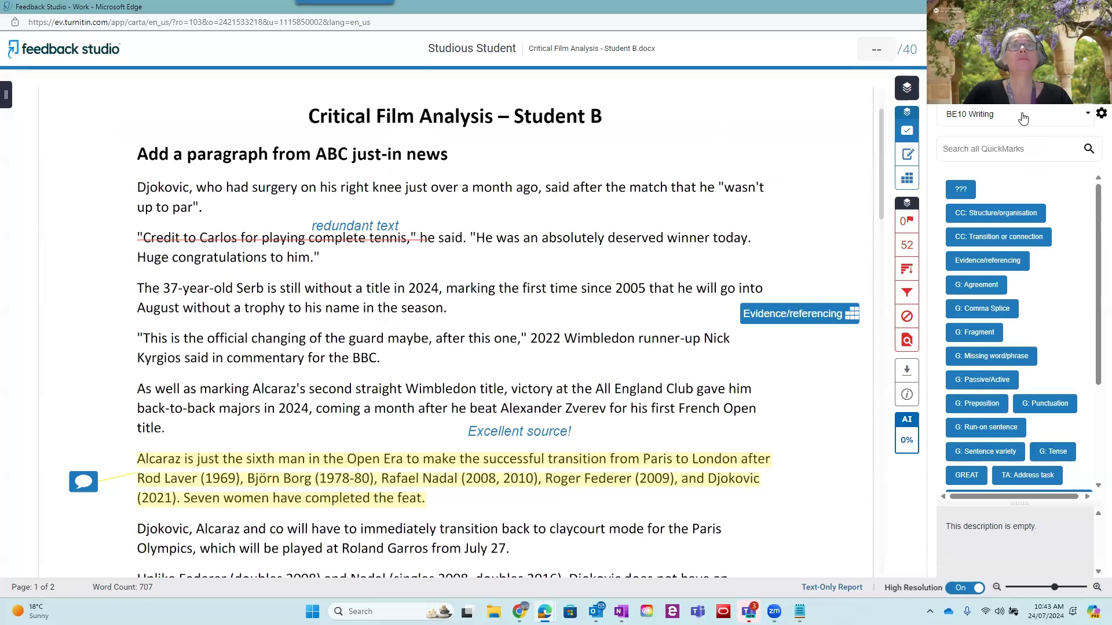
Attach the Referencing QuickMark from the Report writing set to the text "Federer (doubles 2008) and Nadal"
scroll(497, 336, down, 4)
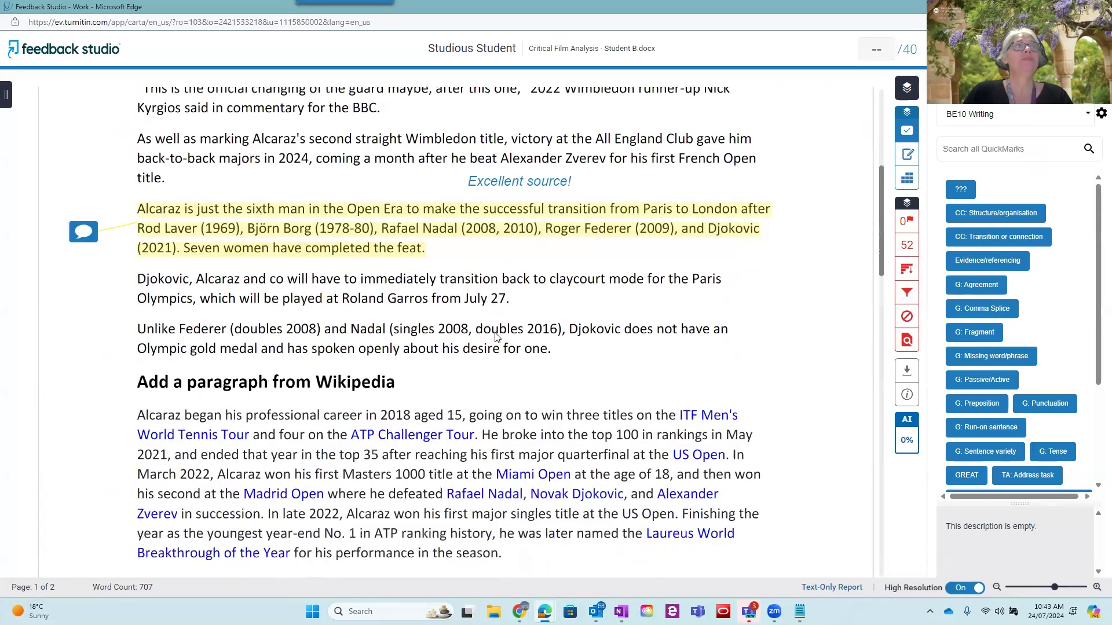
scroll(497, 336, down, 1)
drag(187, 301, 422, 313)
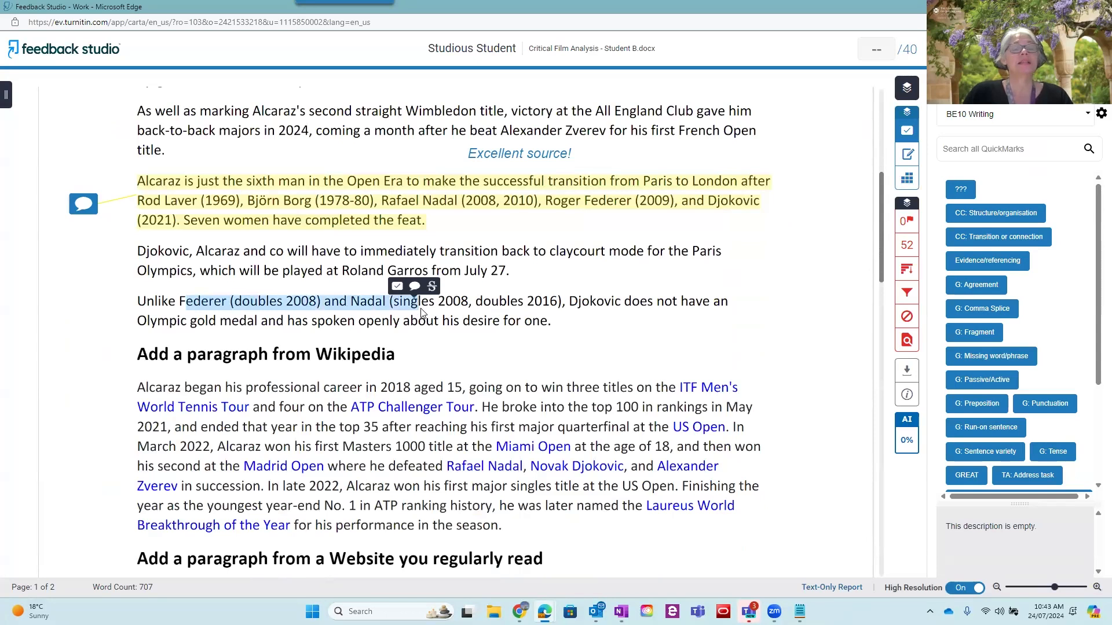
click(396, 288)
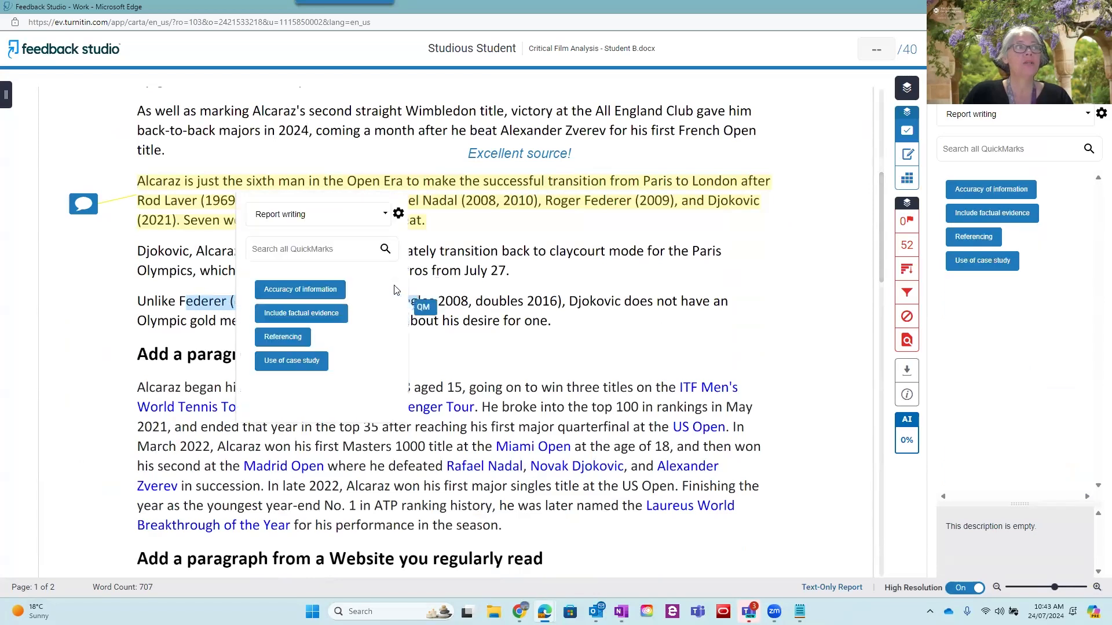
click(283, 337)
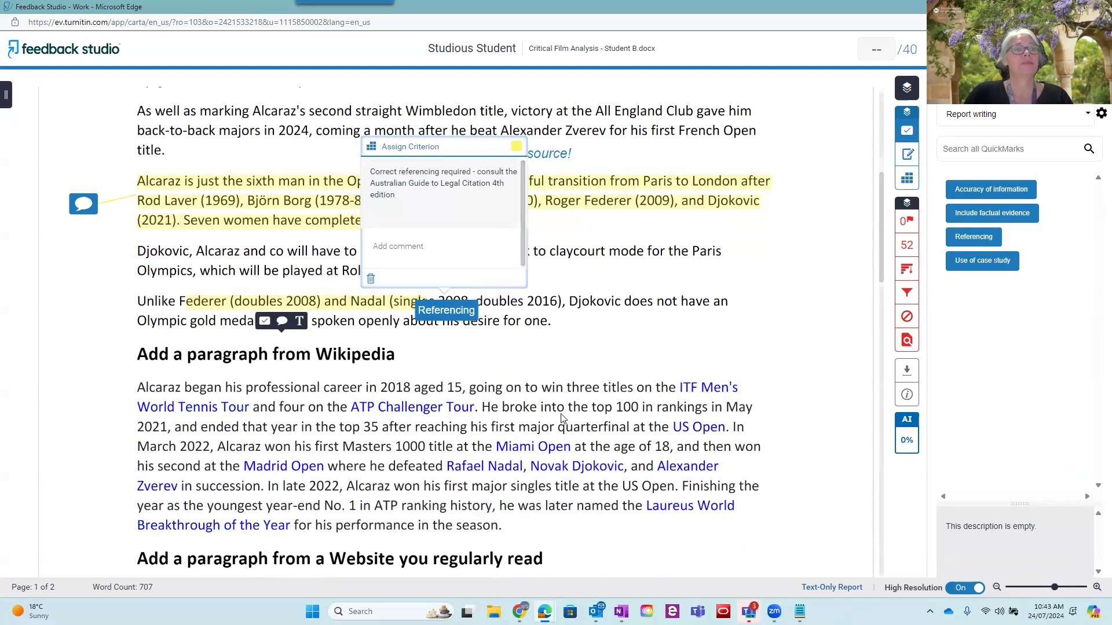
click(494, 405)
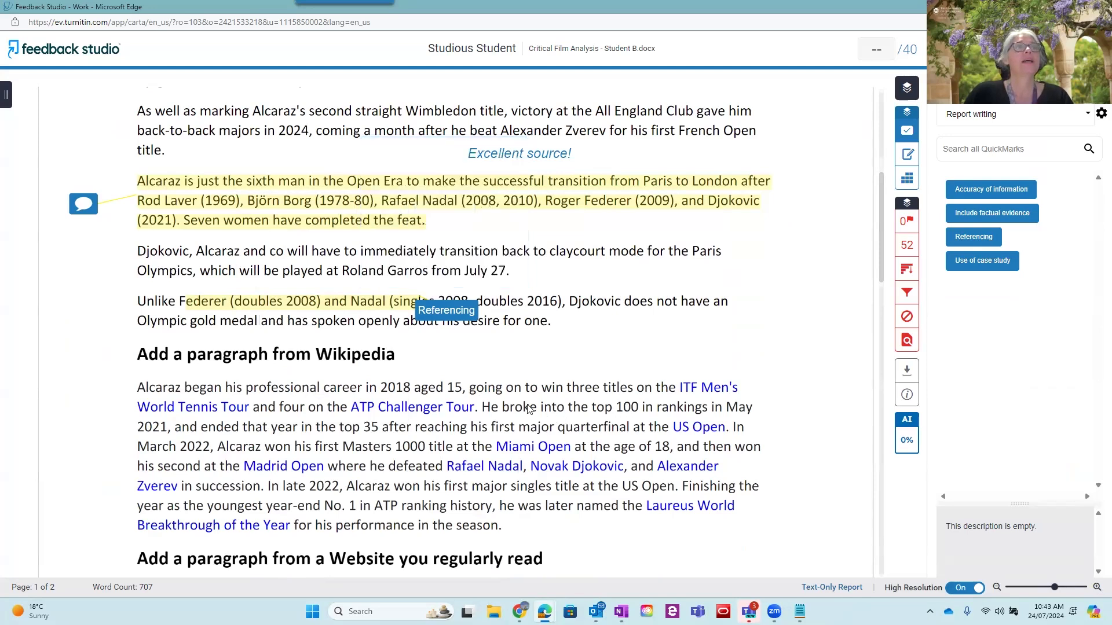
Attach the Accuracy of information QuickMark to "broke into the top 100" in the Wikipedia paragraph
drag(637, 413, 638, 413)
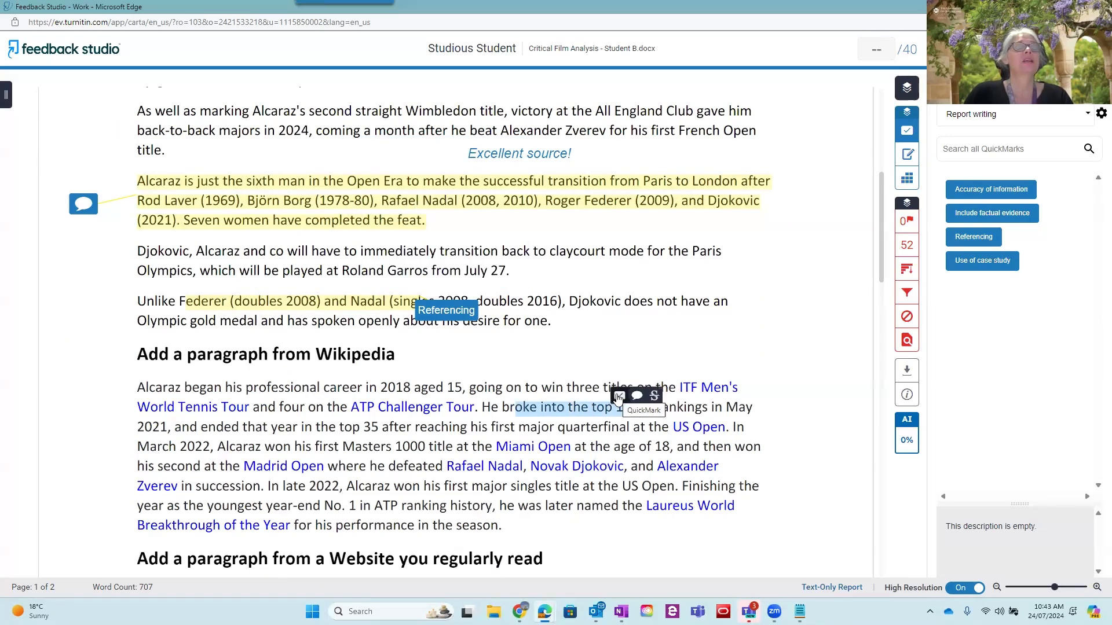
click(619, 397)
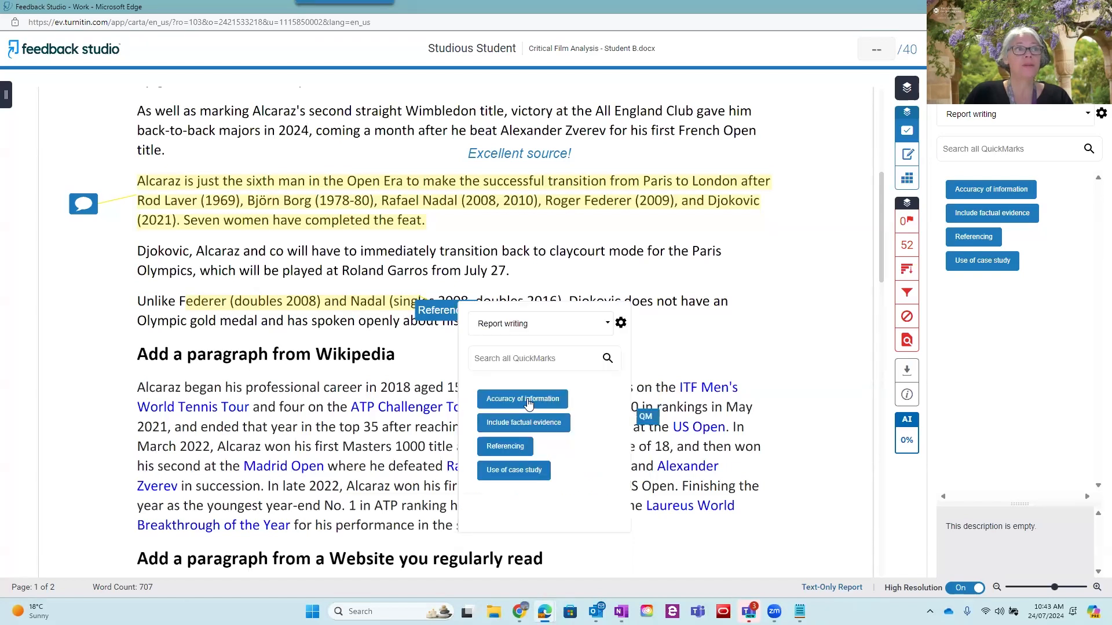
click(528, 399)
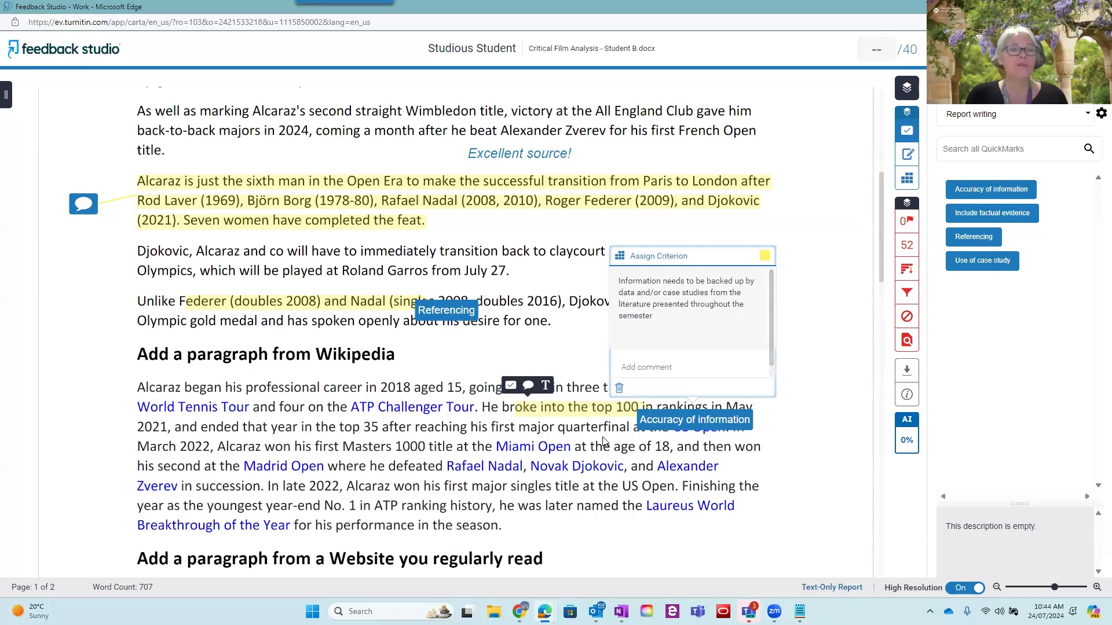
Add a bubble comment with the filler text "lsajfblaskfblakshf" near "top 35" in the Wikipedia paragraph
click(346, 433)
click(348, 421)
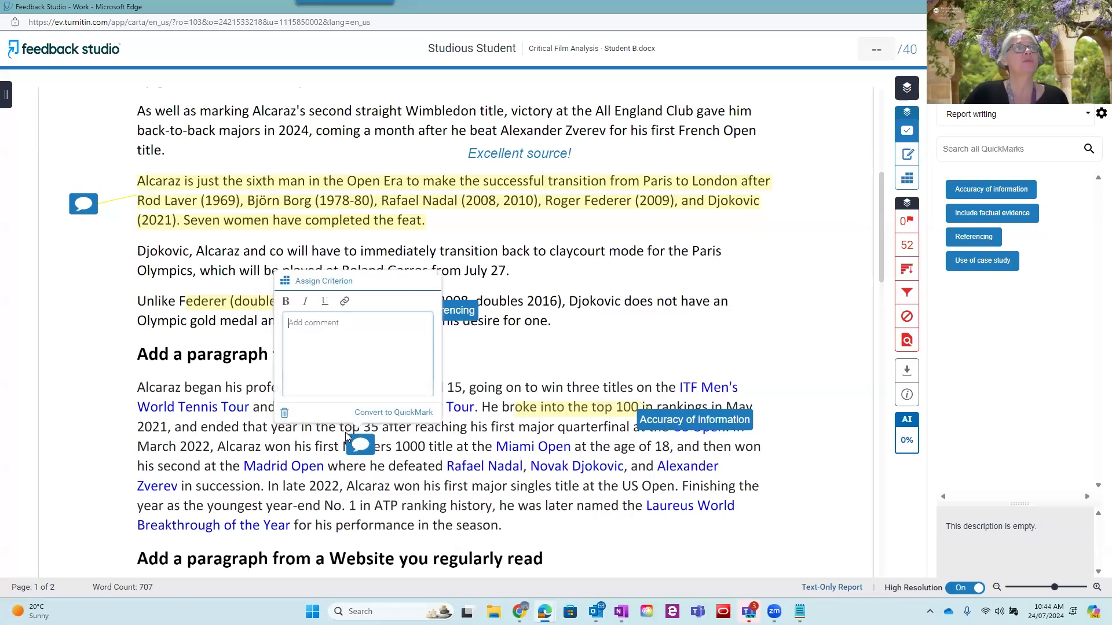
text(lsajfblaskfblakshf)
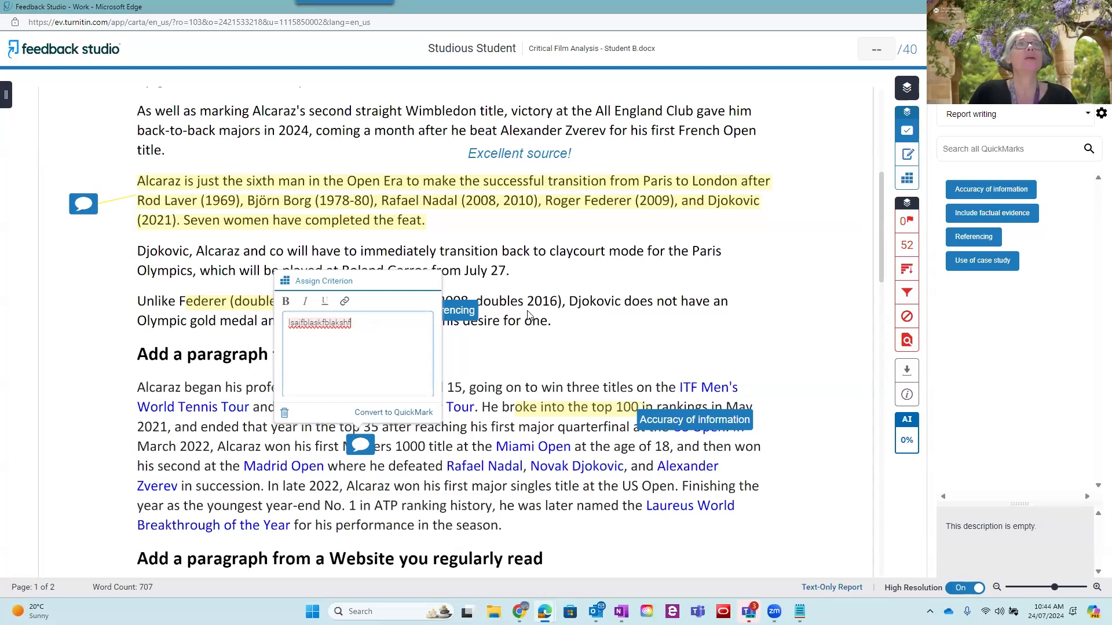
Review the "Effective feedback and marking practice" slide in the PowerPoint presentation, and return to the paper in Feedback Studio
click(1098, 7)
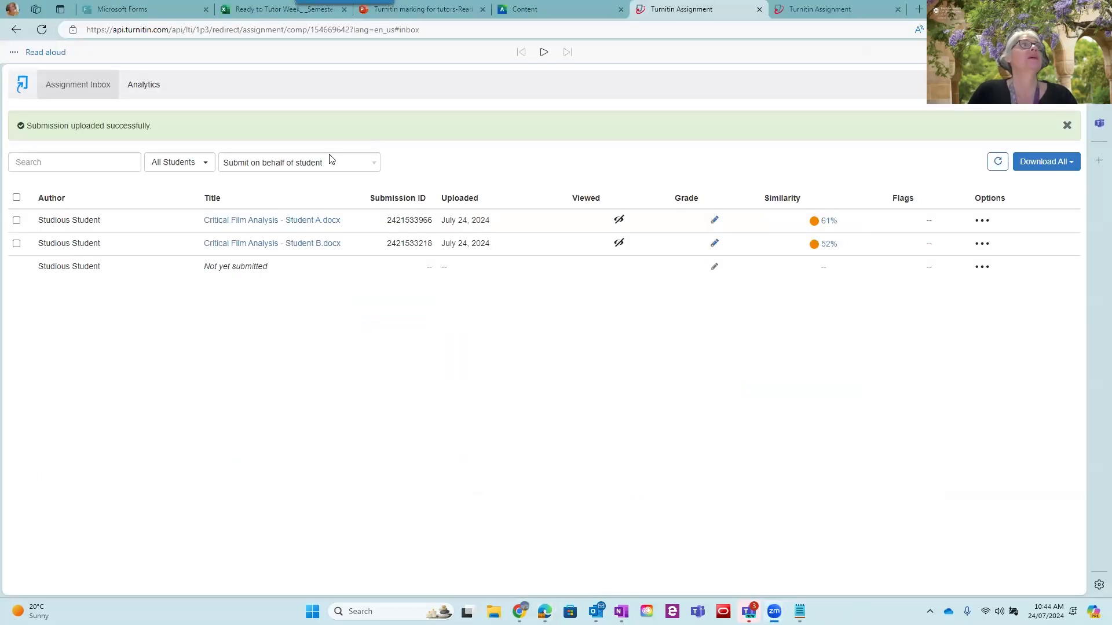
click(408, 15)
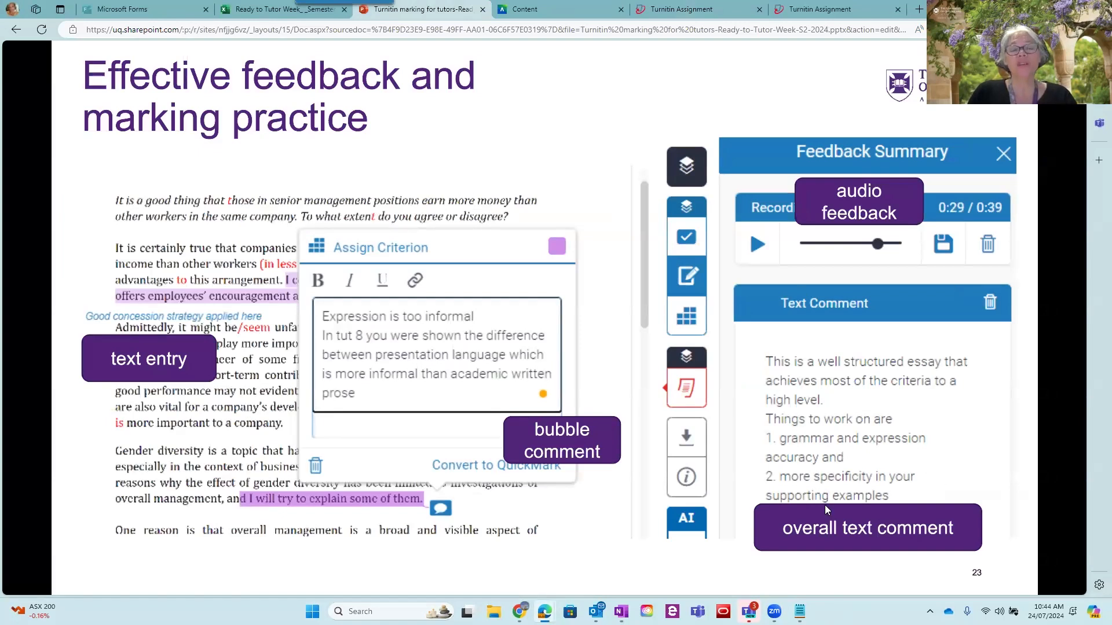
click(620, 358)
click(620, 358)
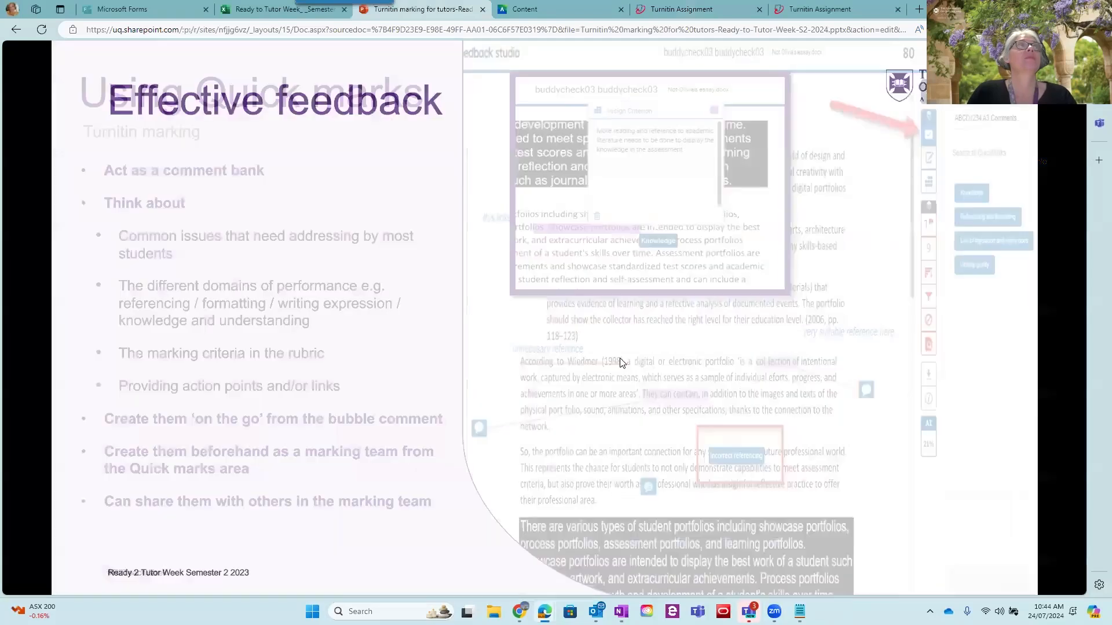
click(805, 10)
click(706, 10)
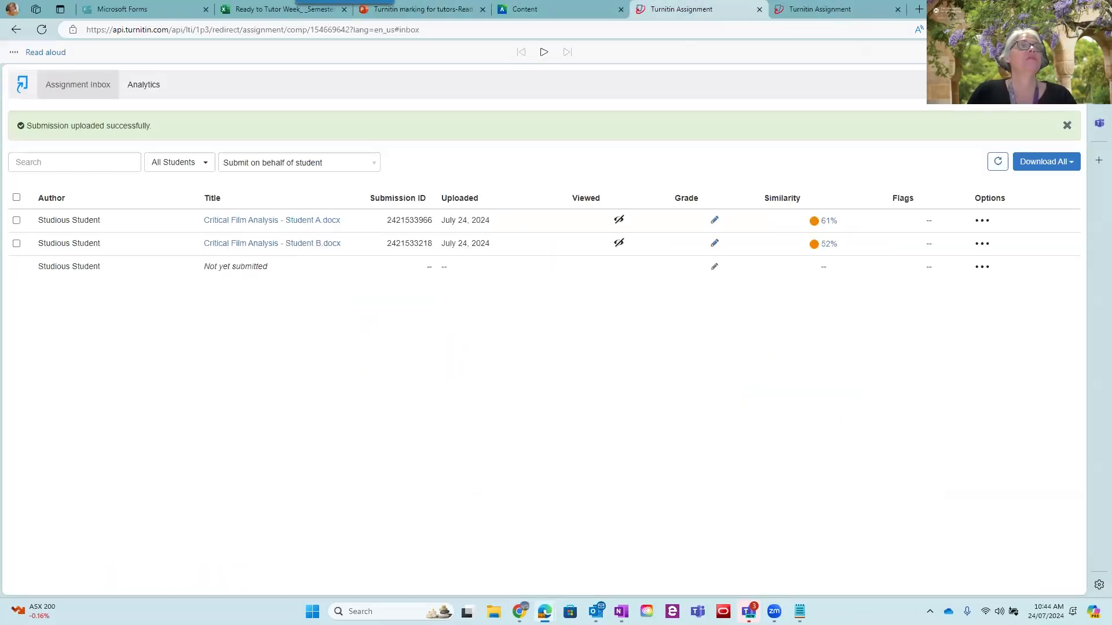
mouse_move(545, 612)
click(602, 556)
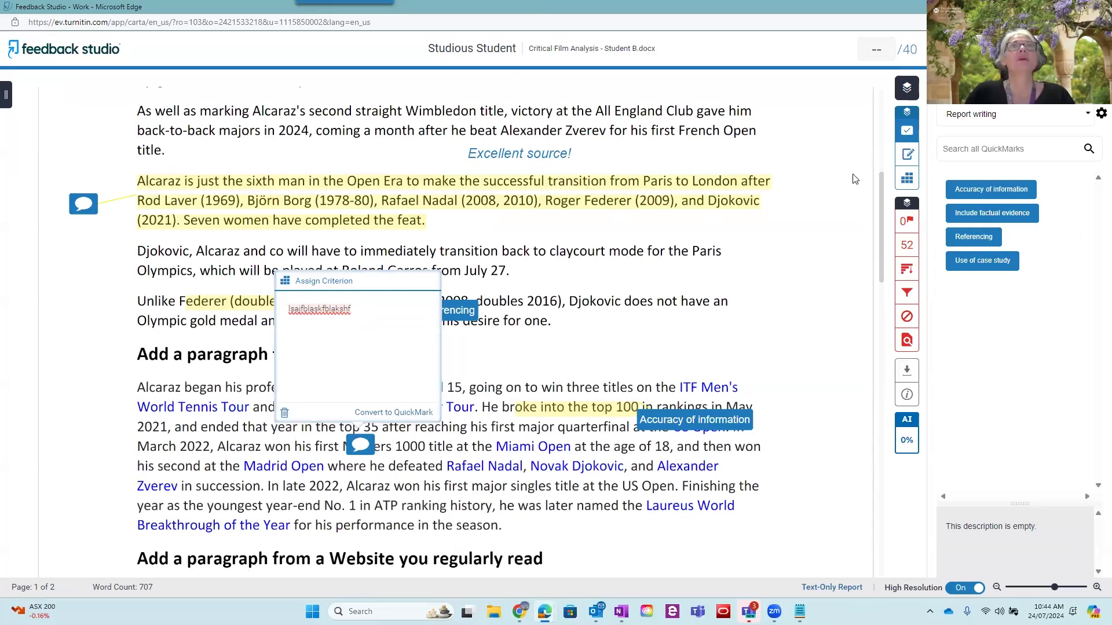
mouse_move(925, 114)
mouse_down()
mouse_move(883, 128)
mouse_move(935, 132)
mouse_move(925, 114)
mouse_up()
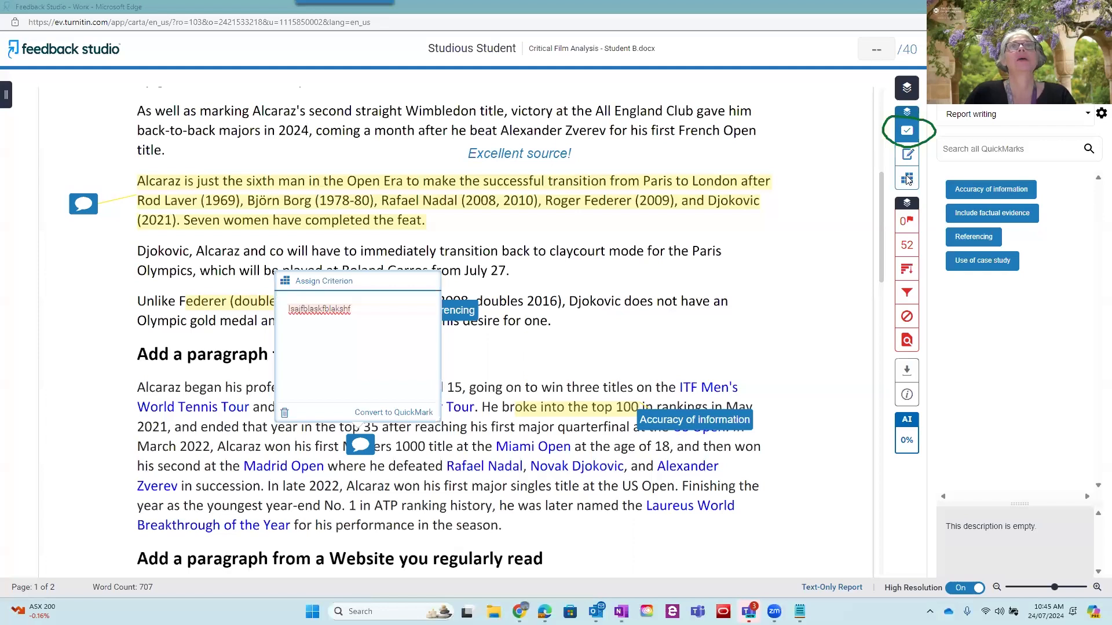
mouse_move(923, 169)
mouse_down()
mouse_move(889, 189)
mouse_move(926, 180)
mouse_move(922, 170)
mouse_up()
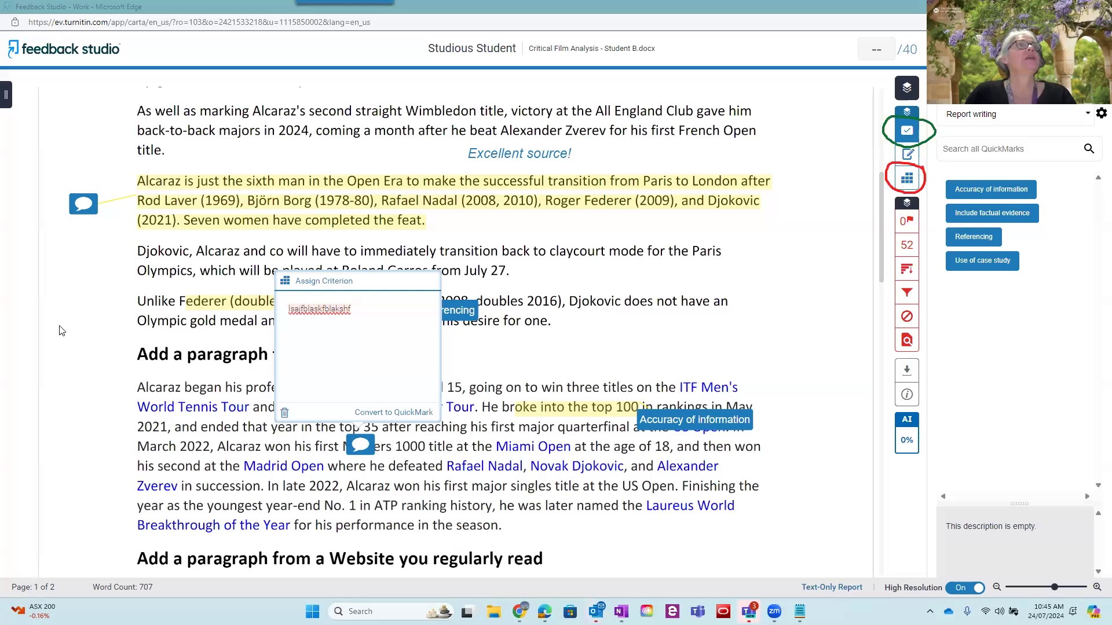
mouse_move(931, 143)
mouse_down()
mouse_move(886, 139)
mouse_move(901, 166)
mouse_move(928, 146)
mouse_up()
mouse_move(833, 155)
mouse_down()
mouse_move(881, 153)
mouse_move(869, 162)
mouse_up()
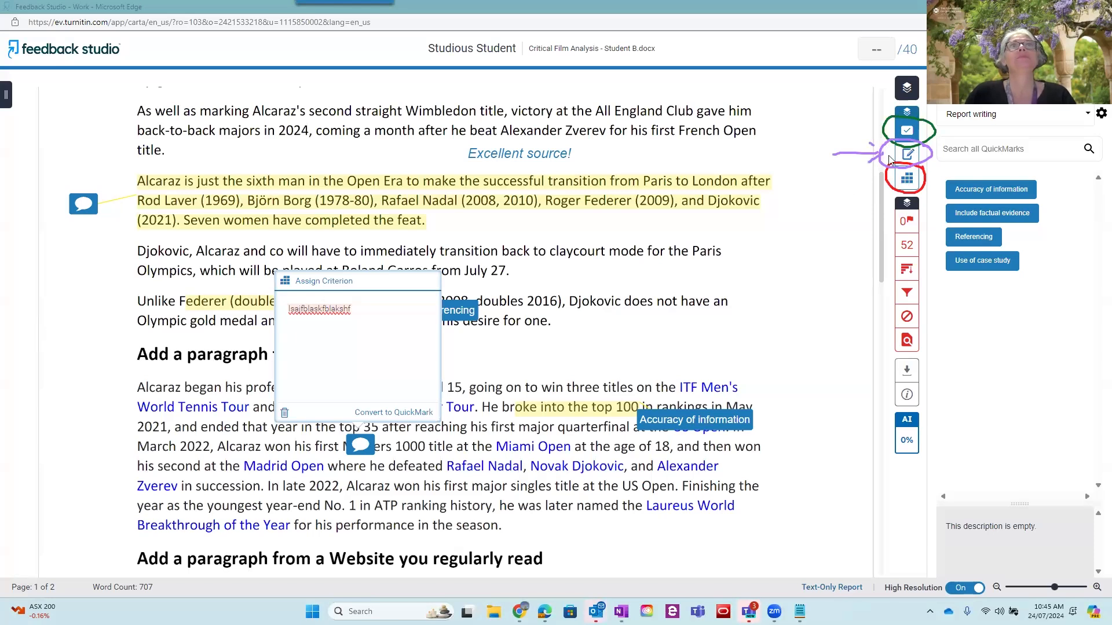
key(Escape)
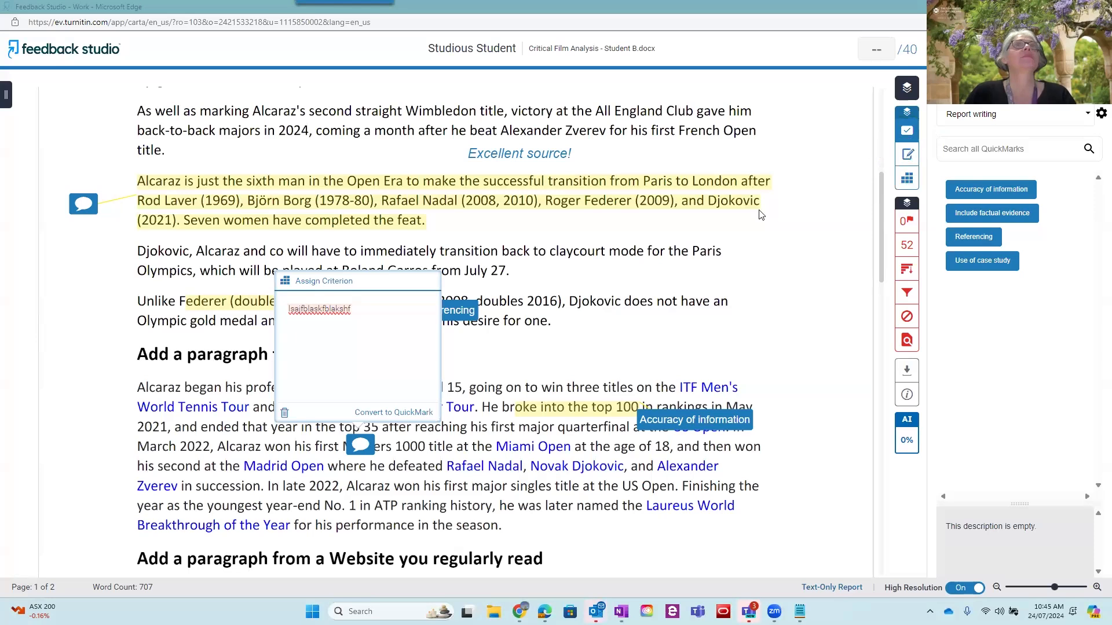
Start the paper's summary text comment with "Your essay had some very good points." and "Pleas take the time to read all of my annoatations"
click(907, 156)
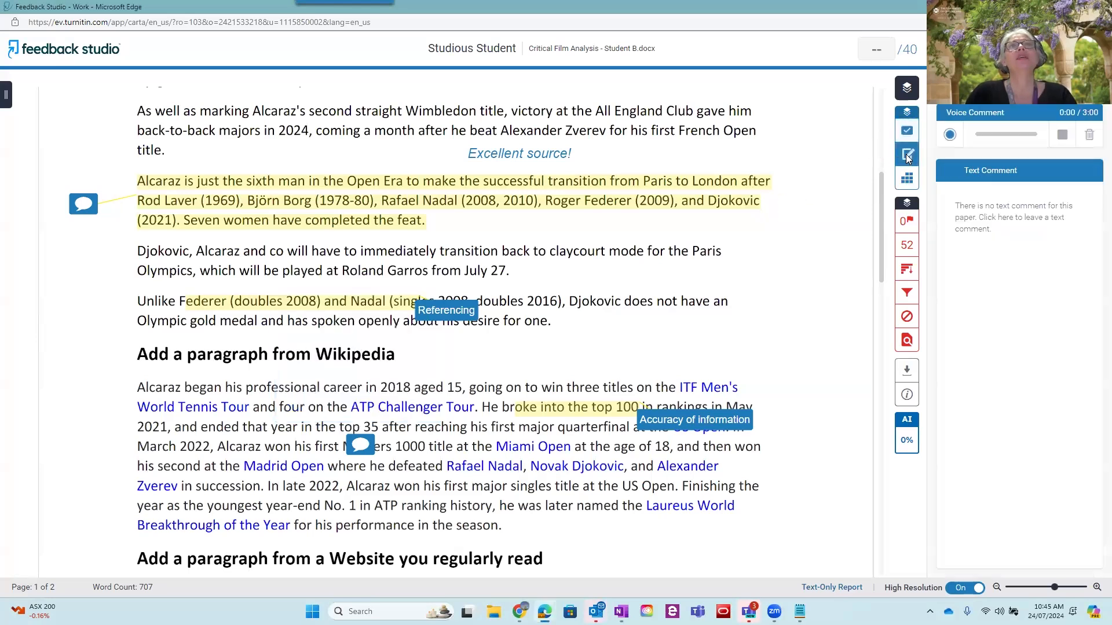
click(1014, 208)
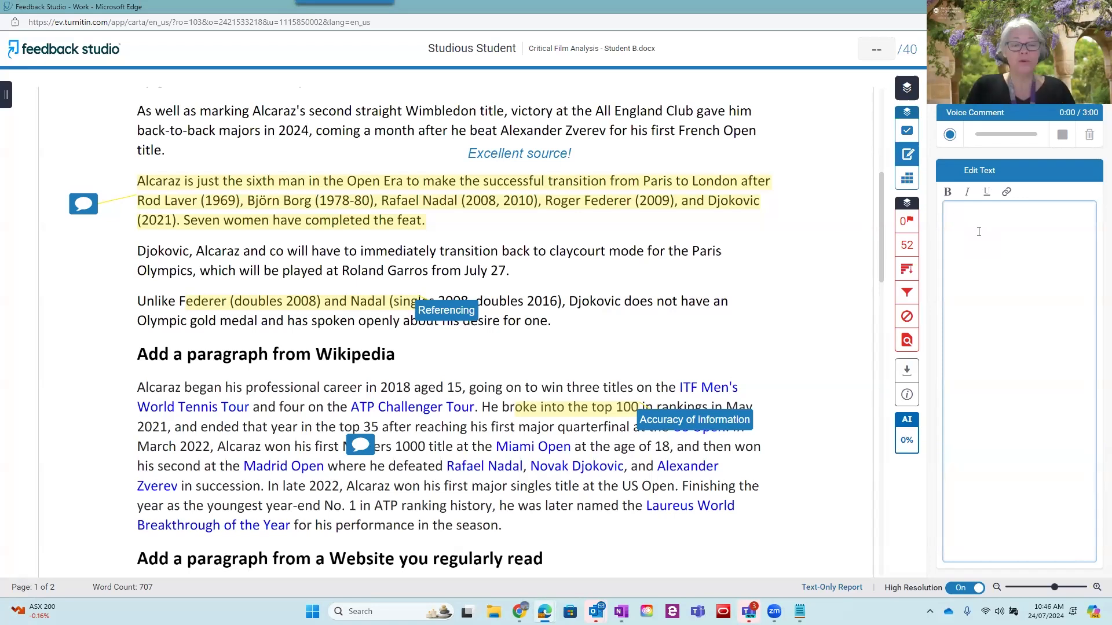
text(Your ess)
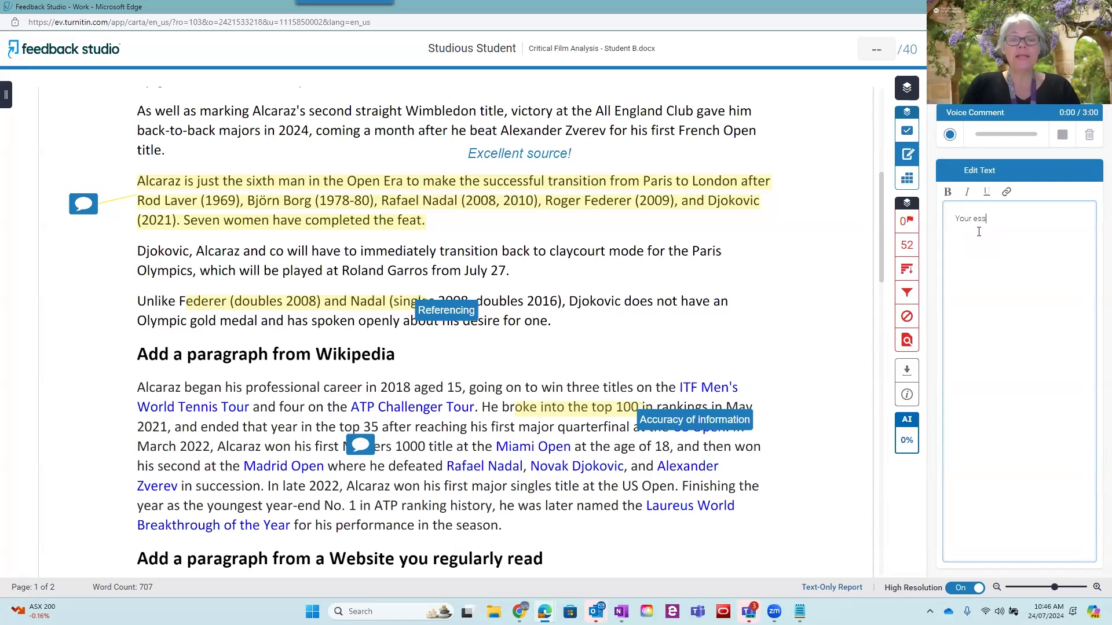
text(ay had some very good points )
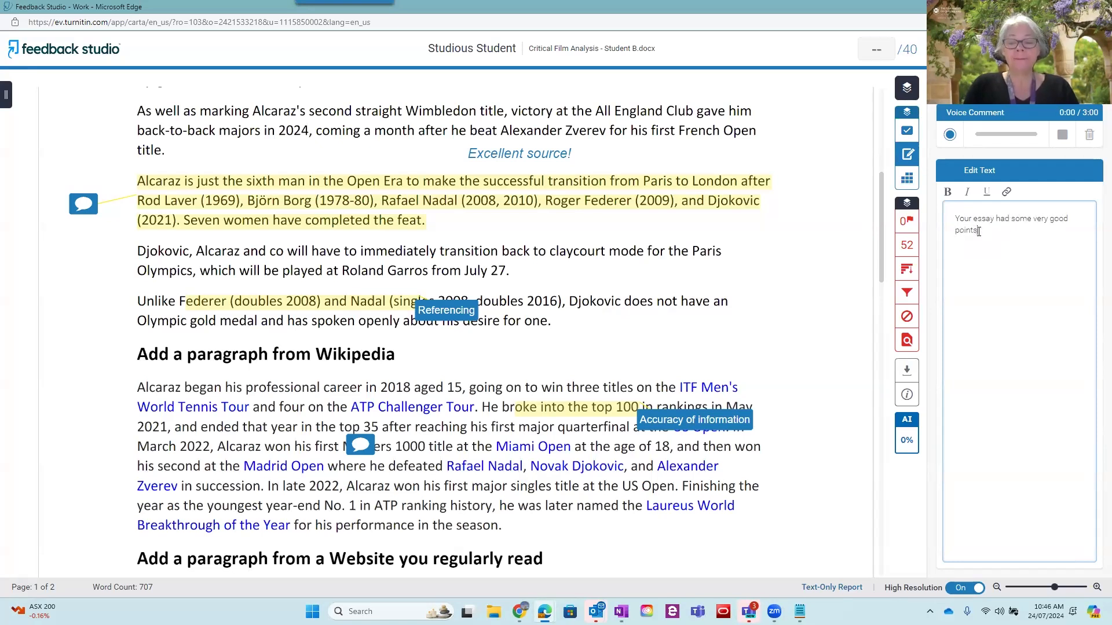
text(Pleas tak)
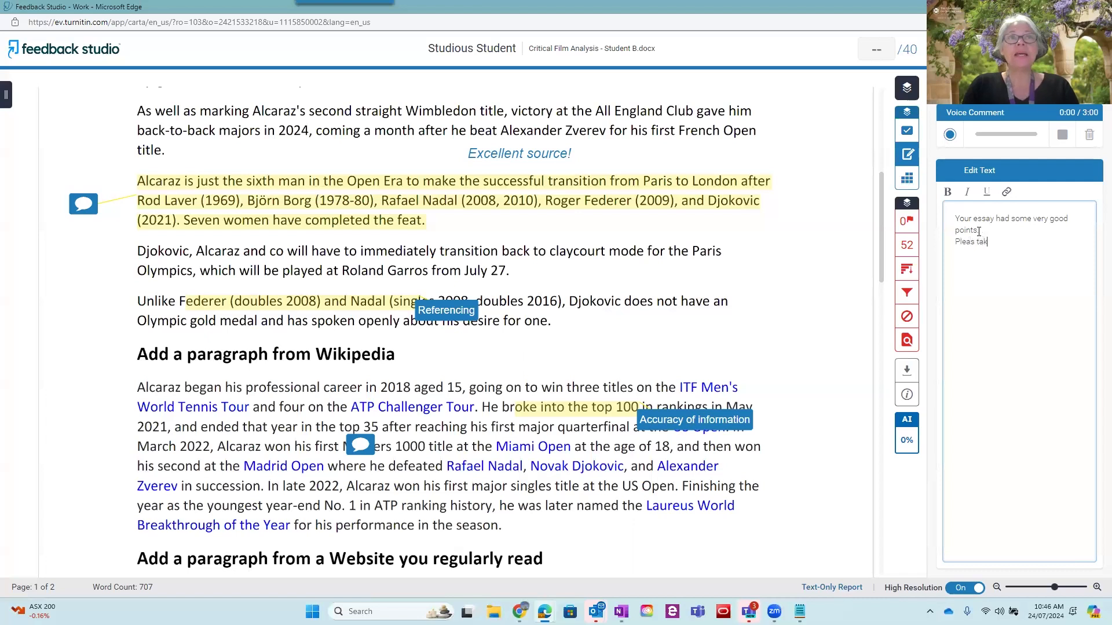
text(e the time to read all of my annoatations)
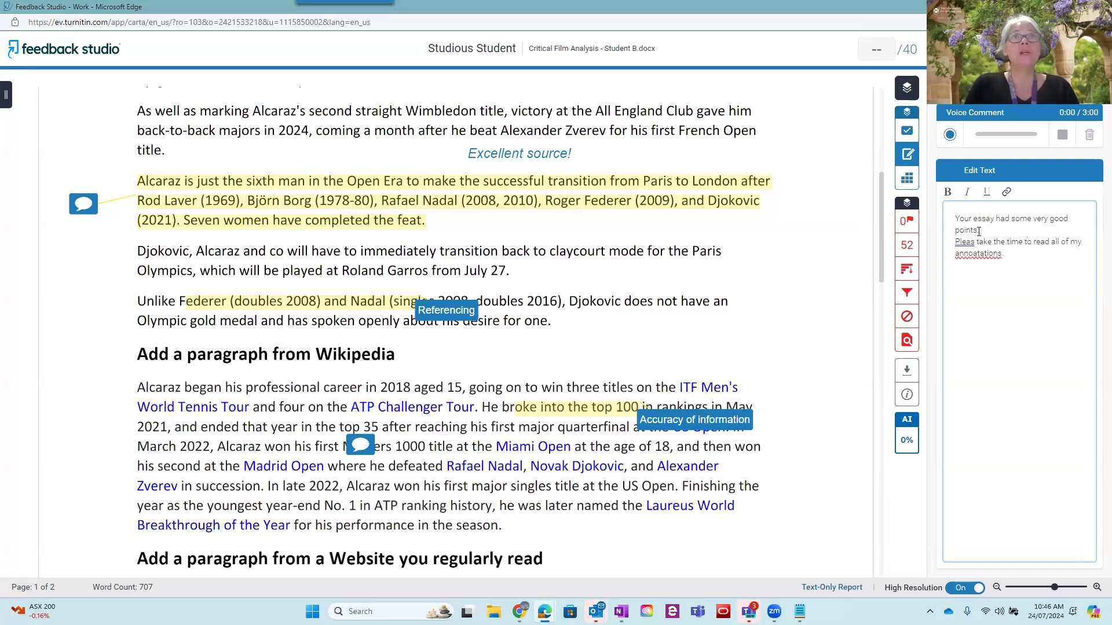
Add the line "And attend the tutorial to go through ..." to the summary text comment
key(Return)
text(And review the)
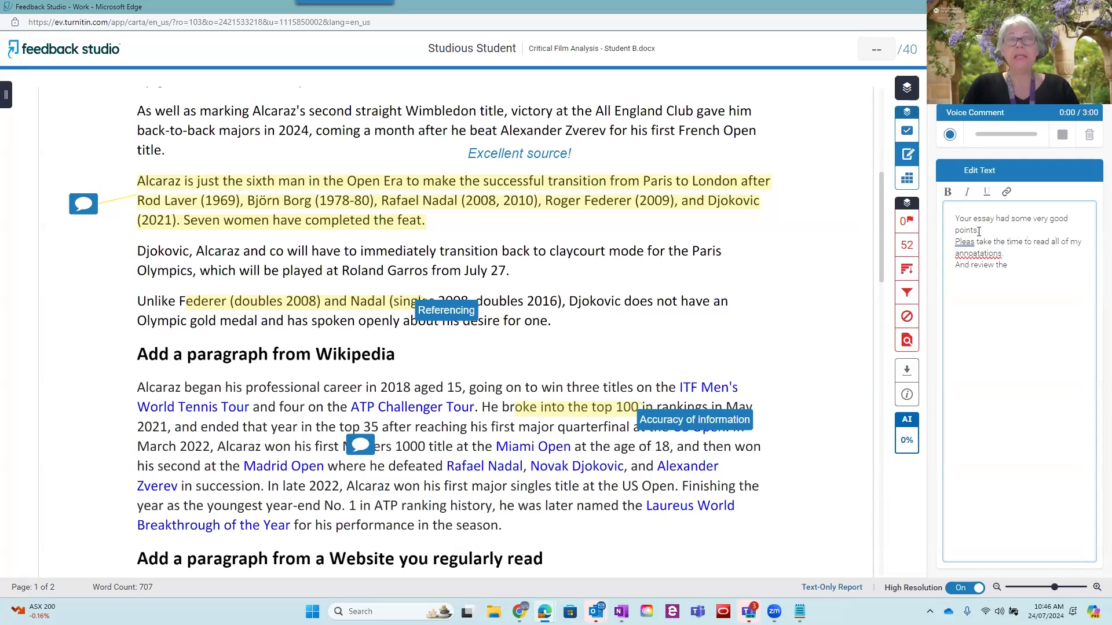
key(BackSpace)
key(BackSpace)
key(BackSpace)
key(BackSpace)
key(BackSpace)
key(BackSpace)
key(BackSpace)
key(BackSpace)
key(BackSpace)
text(attend)
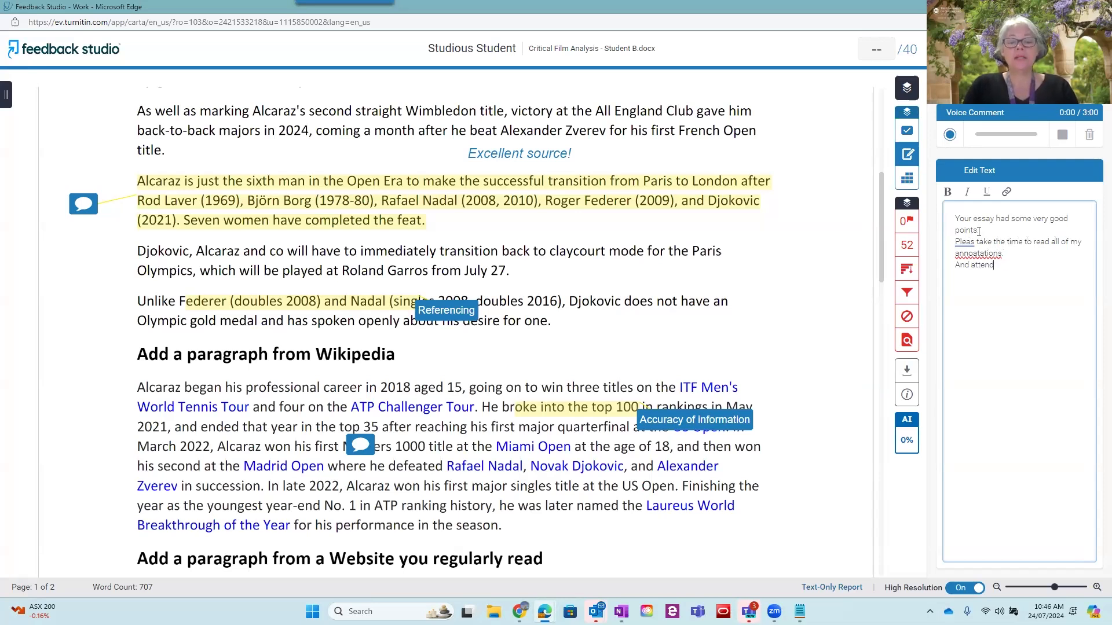
text( the tutorial to go through the)
key(BackSpace)
key(BackSpace)
key(BackSpace)
text(....)
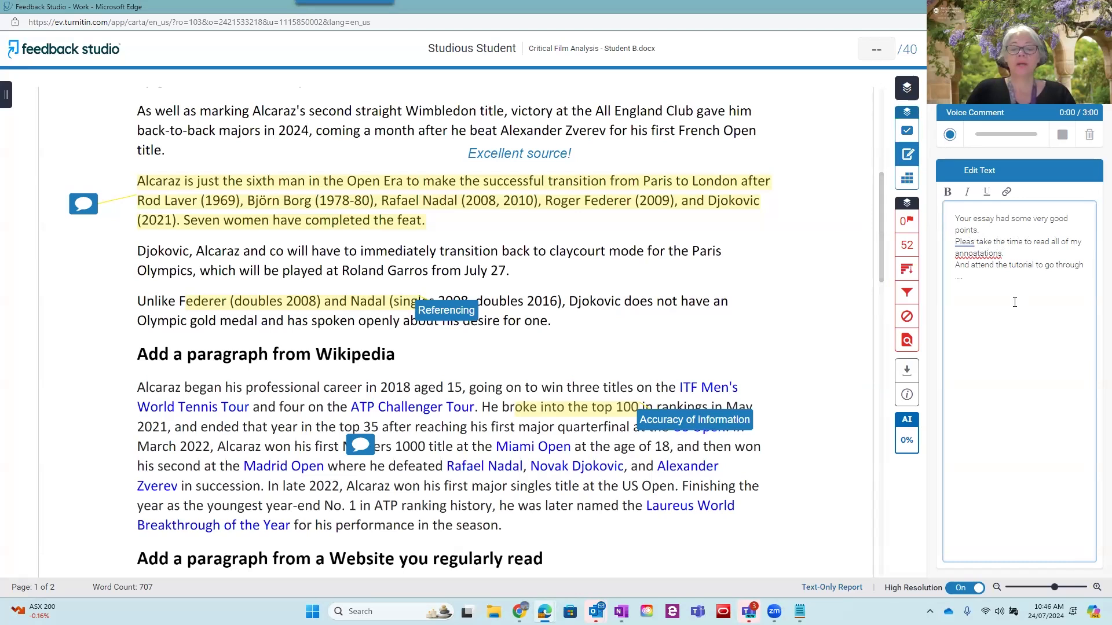
Close the summary text comment with the line "All the best in your sd nlsahblsahf v.a"
key(Return)
text(All )
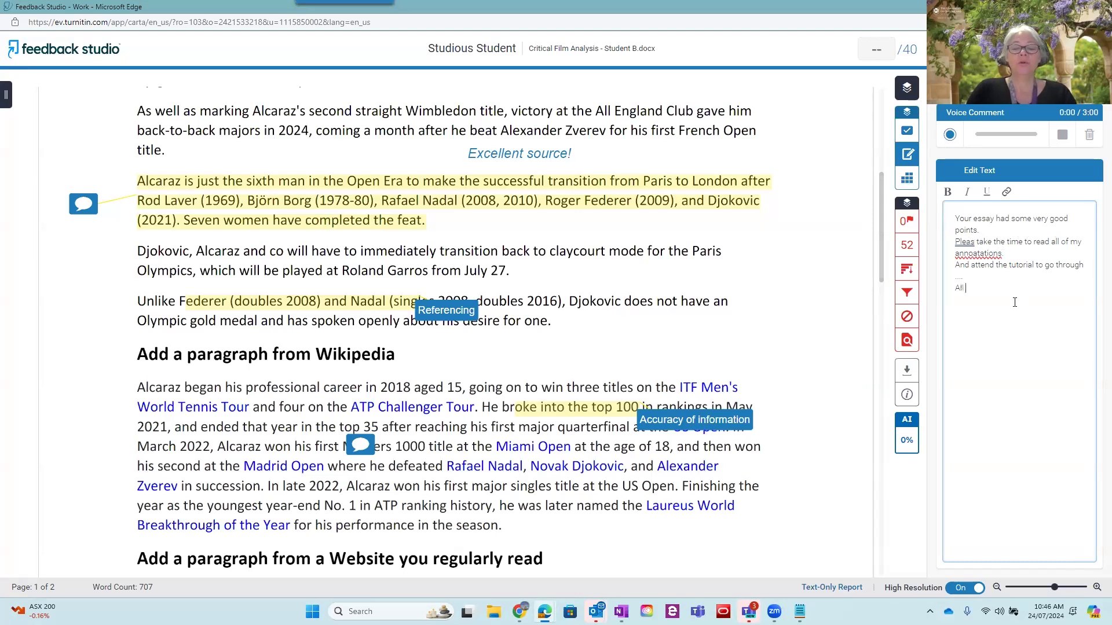
text(the best in your sd nlsahblsahf v.a)
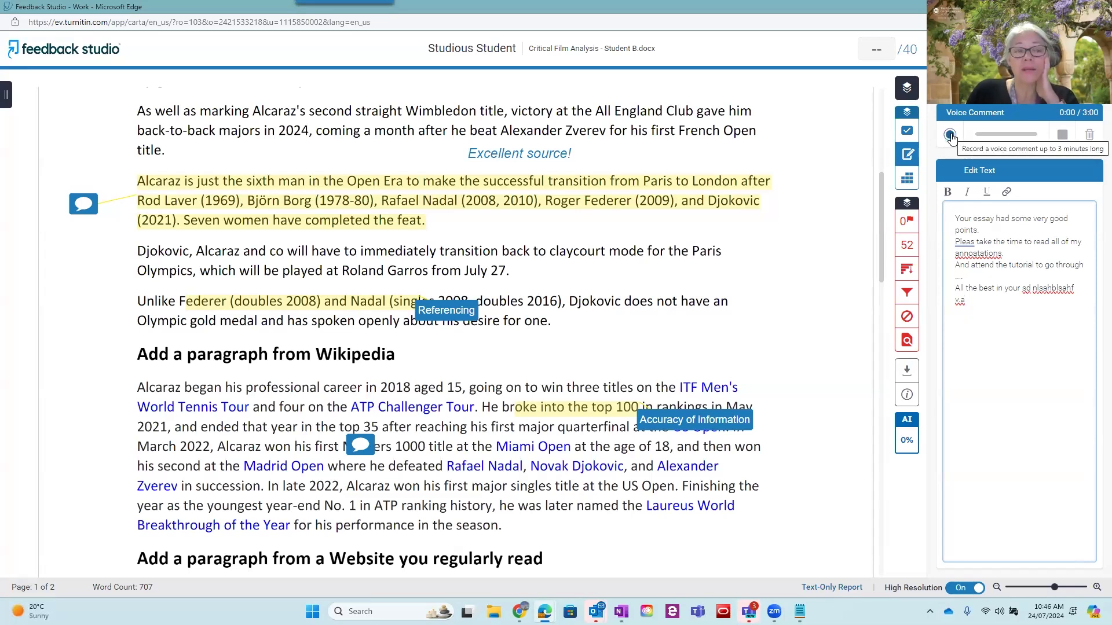
Record a voice comment of about 25 seconds for the paper and save it
click(951, 135)
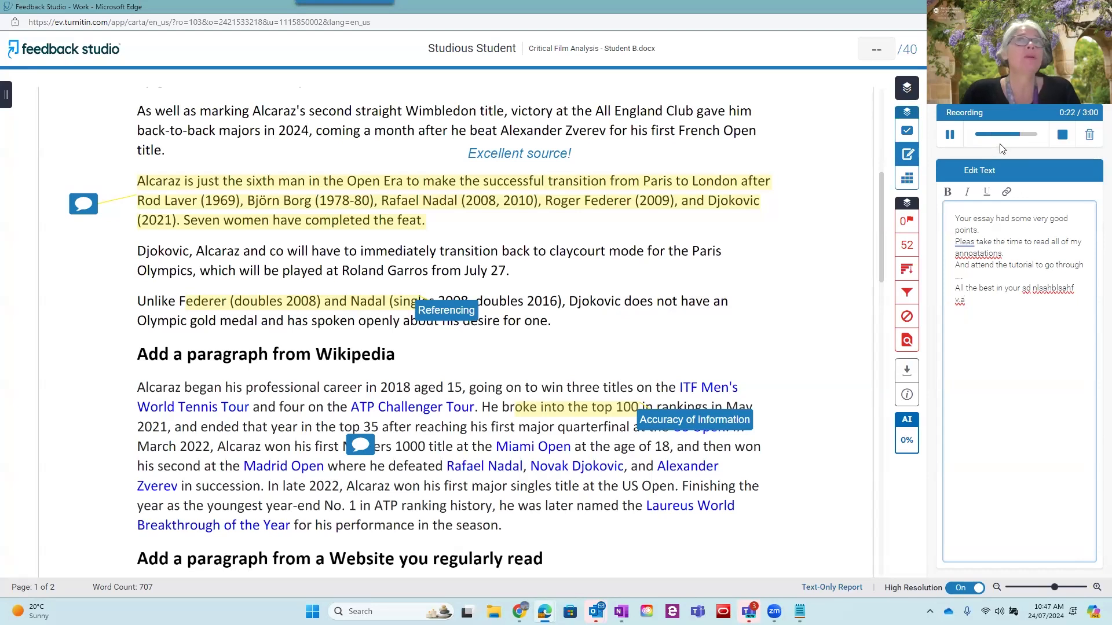
click(1063, 136)
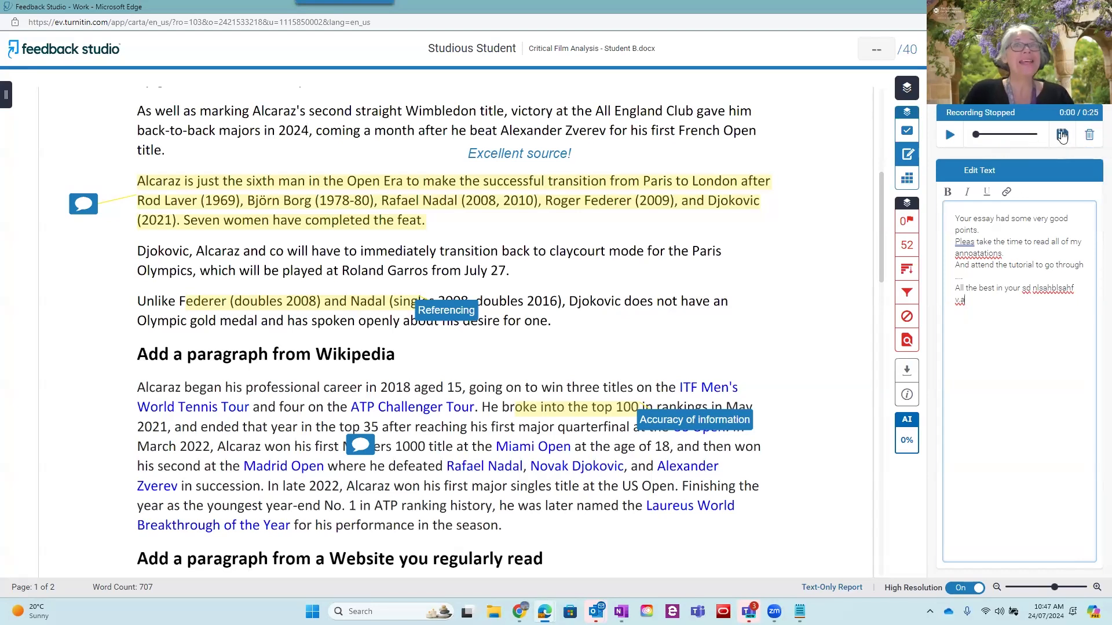
click(1062, 136)
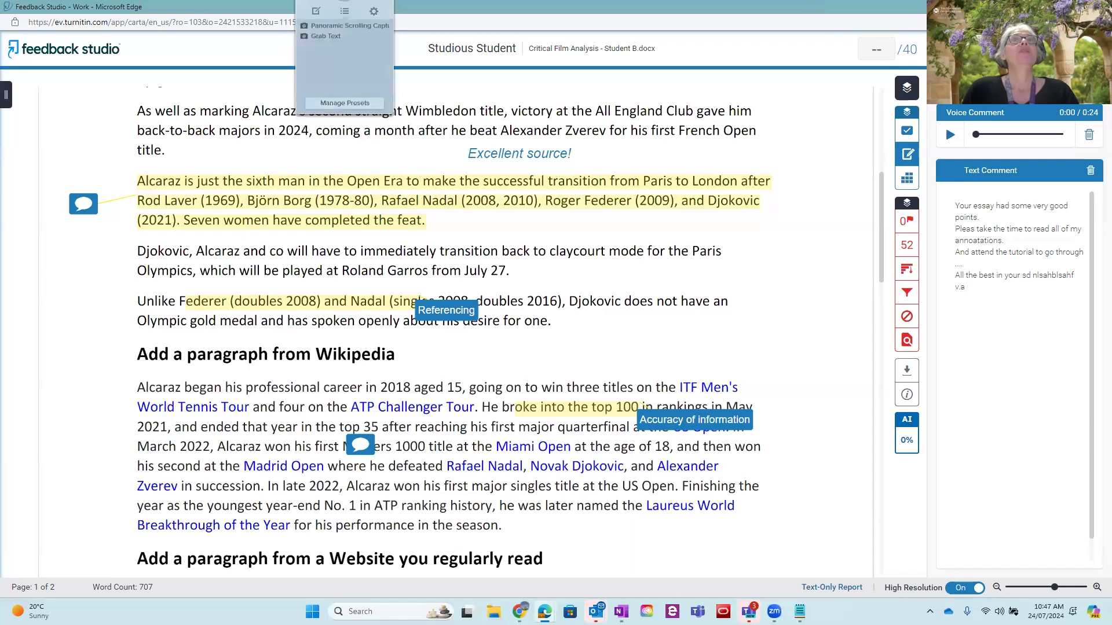
Switch to the Turnitin marking PowerPoint presentation in the browser and advance to the "Effective feedback" slide
click(1098, 7)
click(438, 9)
click(366, 190)
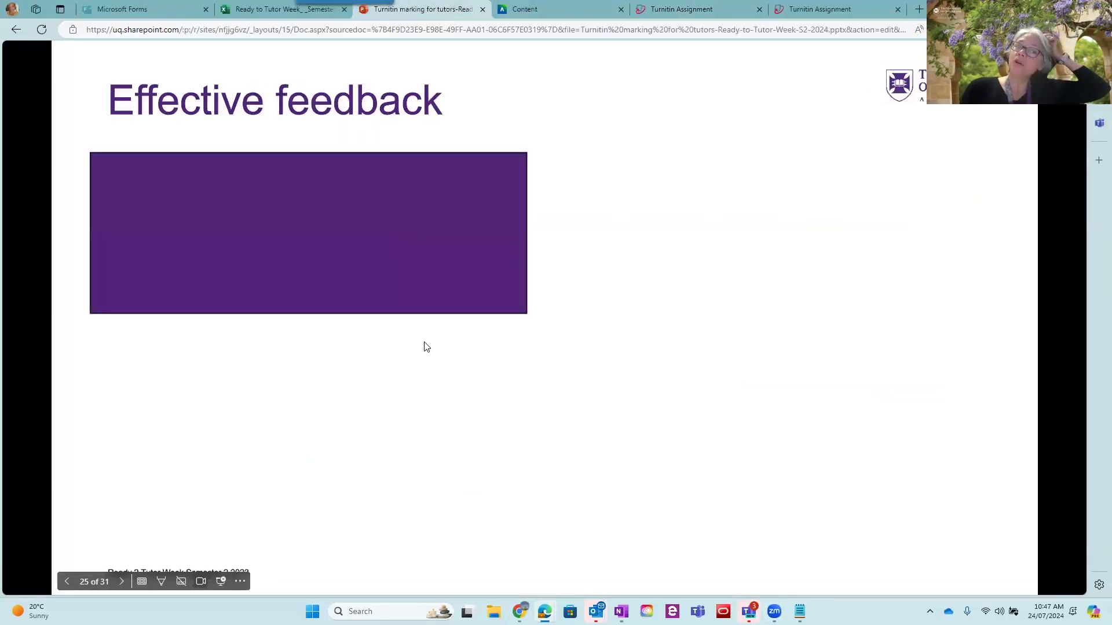
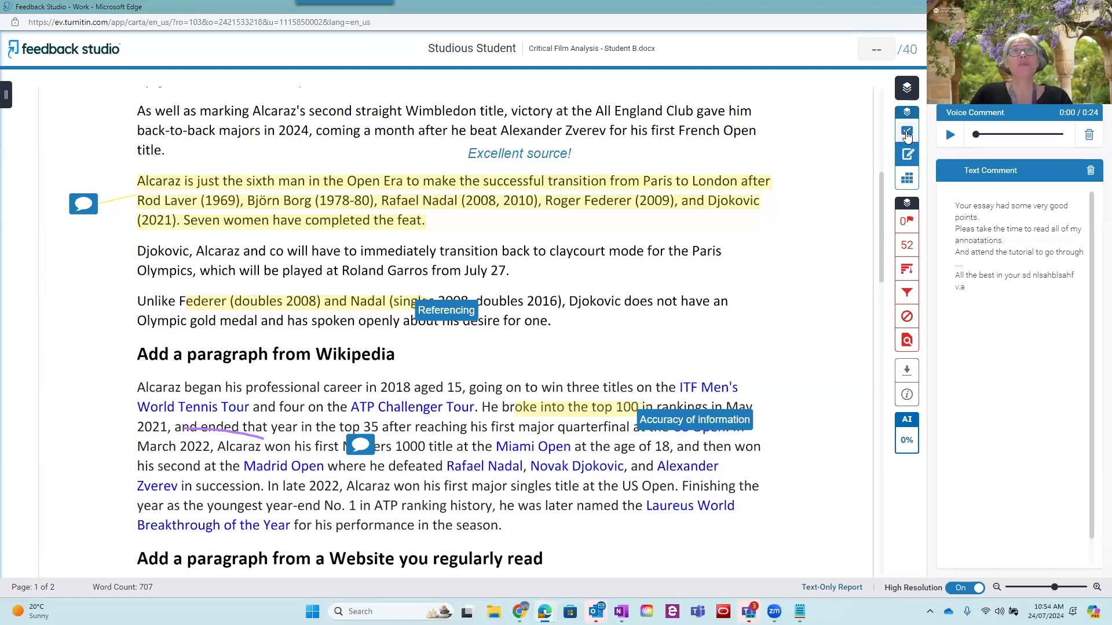
Open the rubric for the paper and score Understanding 70, Evidence 80 and Quality 80
click(906, 134)
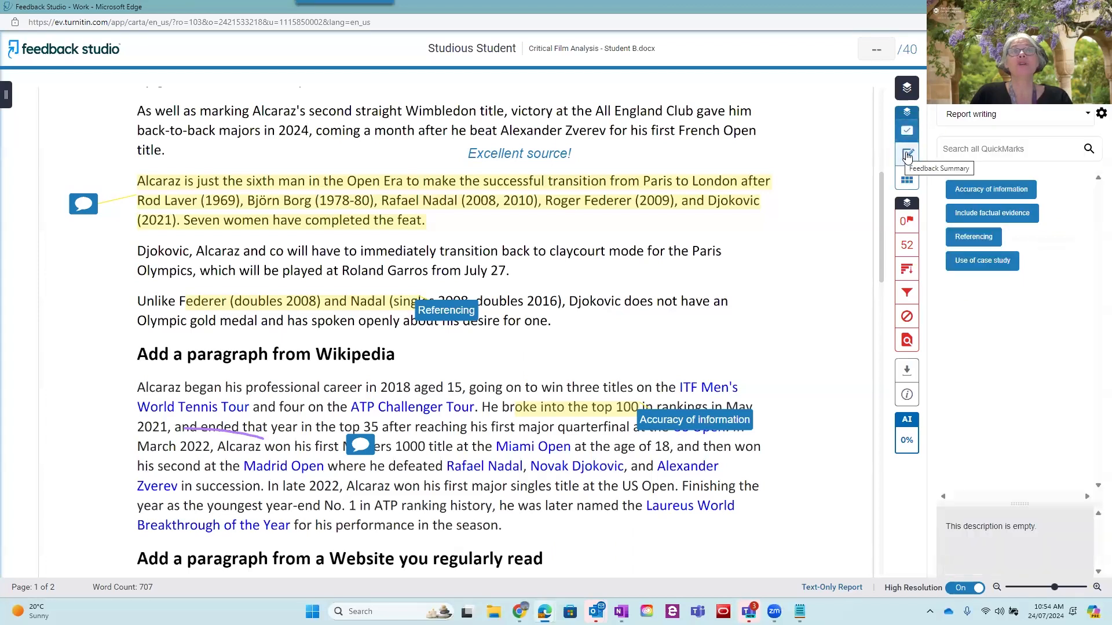
click(904, 155)
click(908, 180)
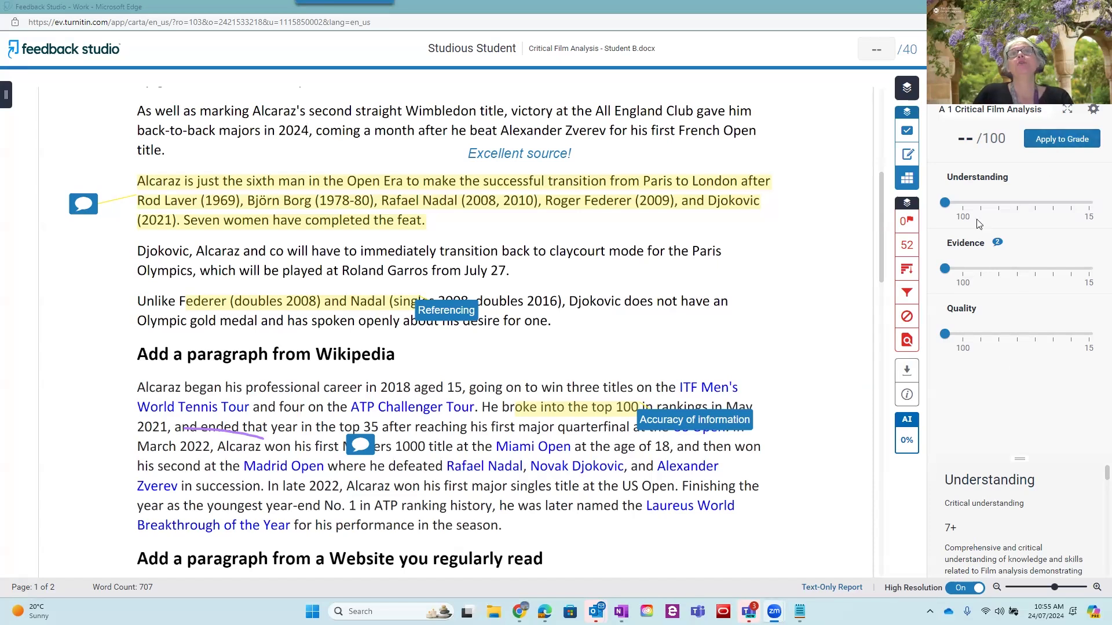
drag(945, 203, 1017, 202)
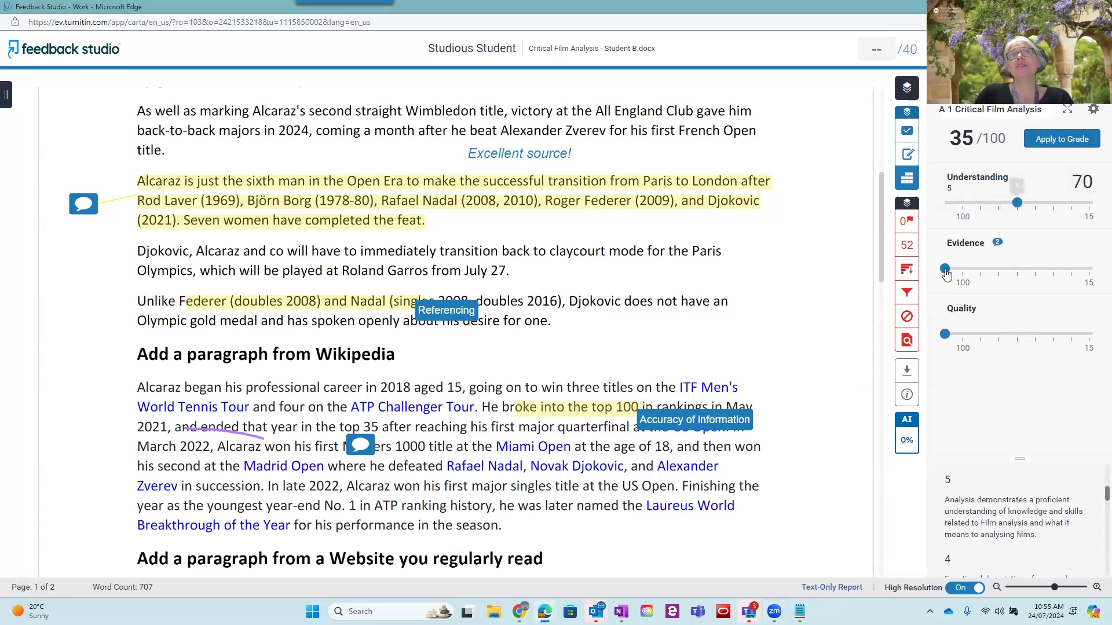
drag(987, 271, 1000, 272)
drag(945, 335, 1006, 337)
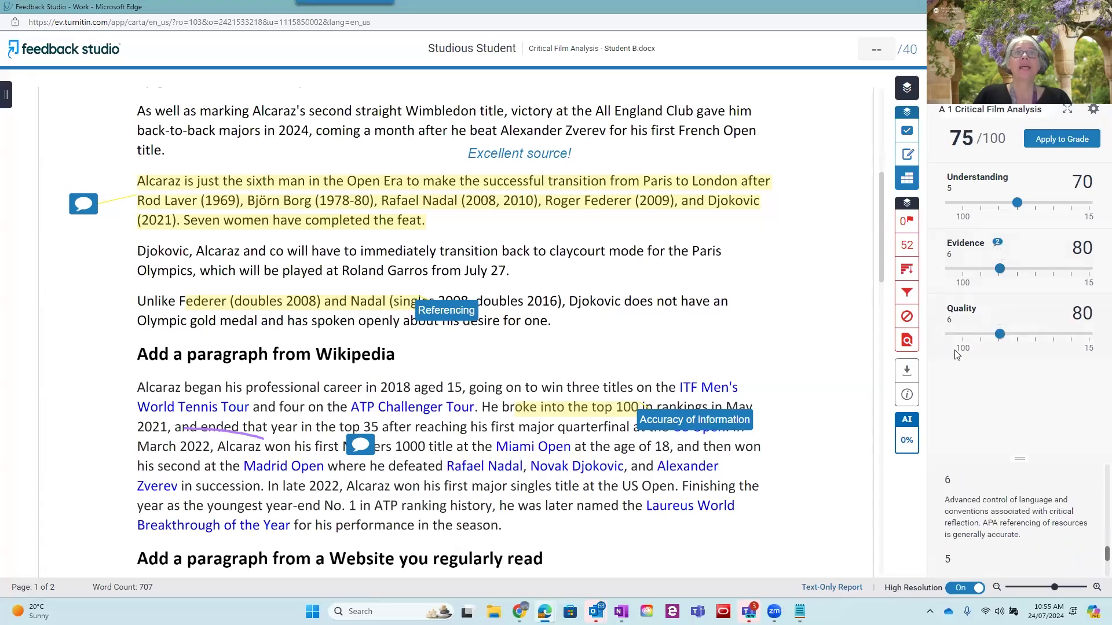
Examine the rubric's level descriptors for the Quality and Understanding criteria in an enlarged description area
click(971, 313)
drag(1019, 459, 1020, 369)
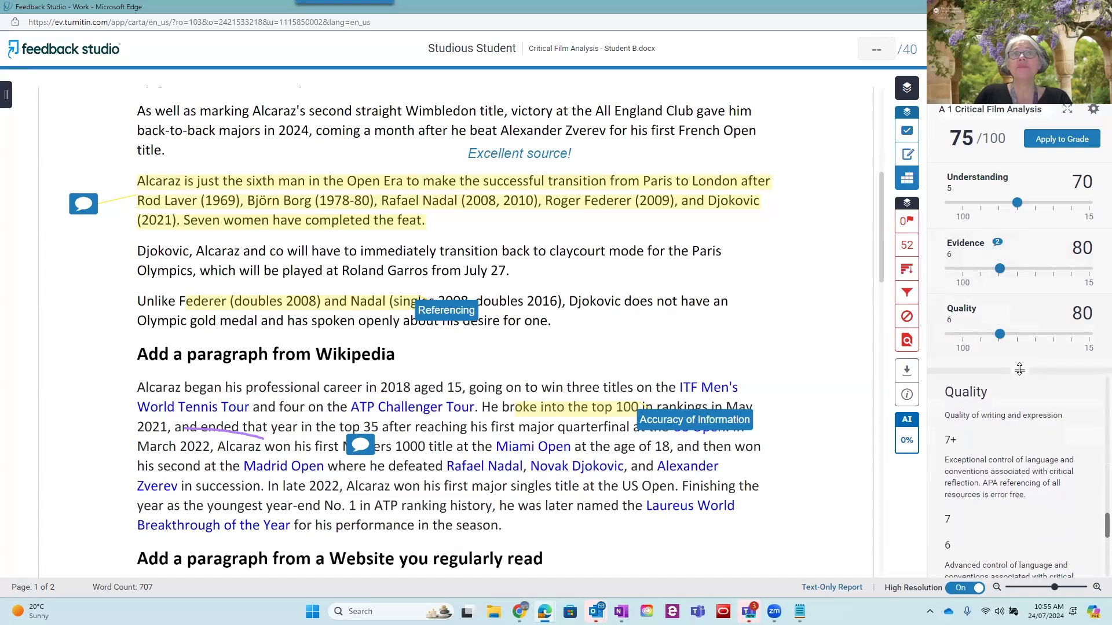
scroll(1003, 461, down, 5)
scroll(1003, 461, down, 2)
drag(1015, 368, 996, 381)
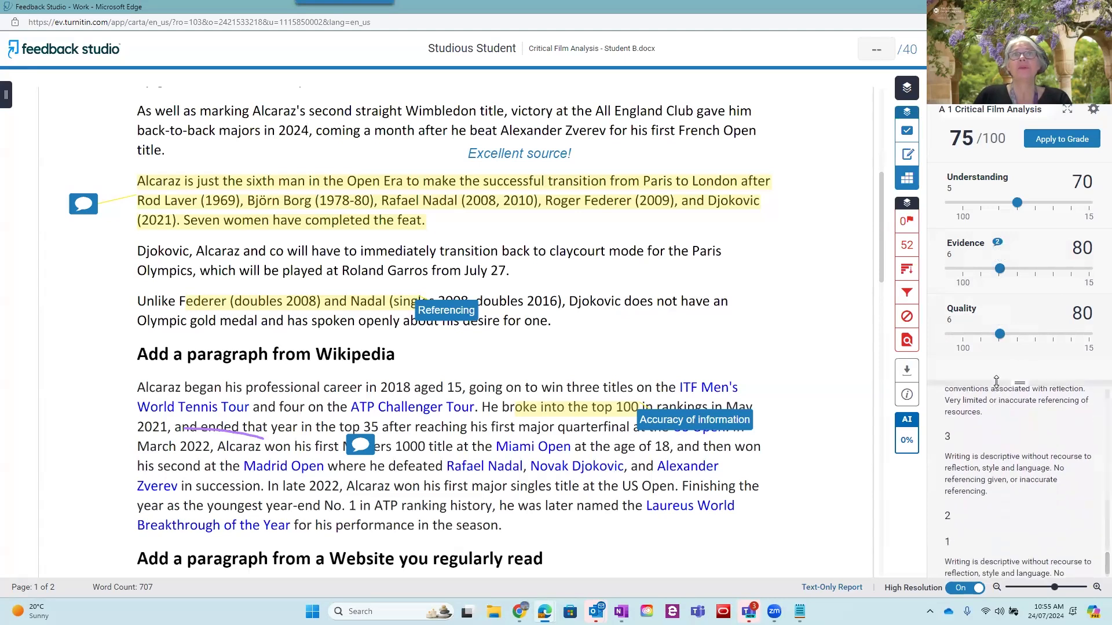
click(1018, 181)
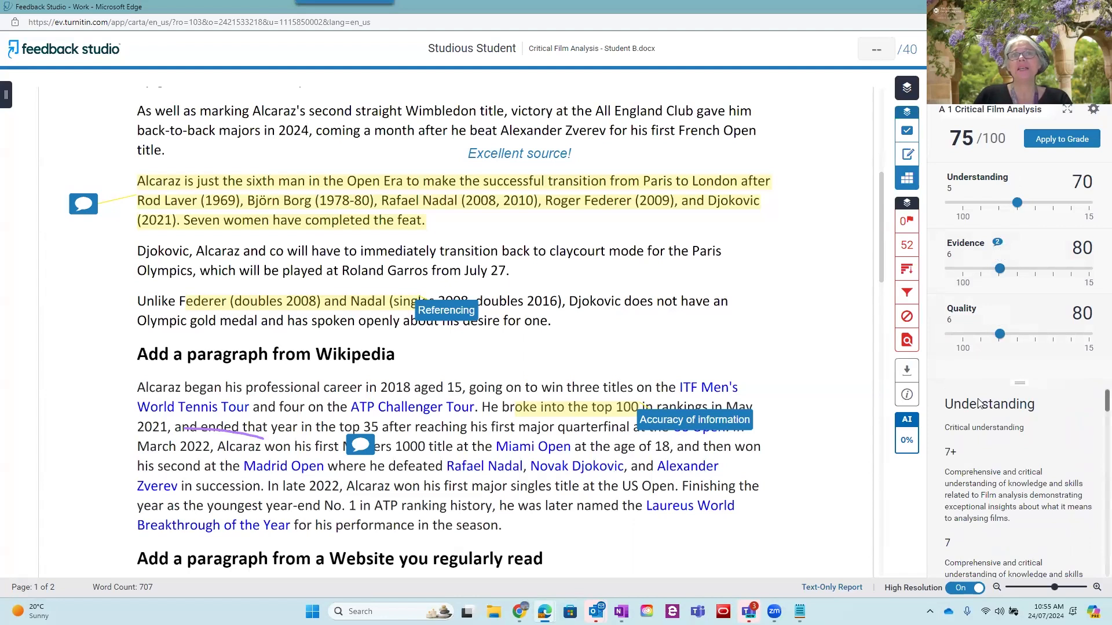
scroll(993, 465, down, 5)
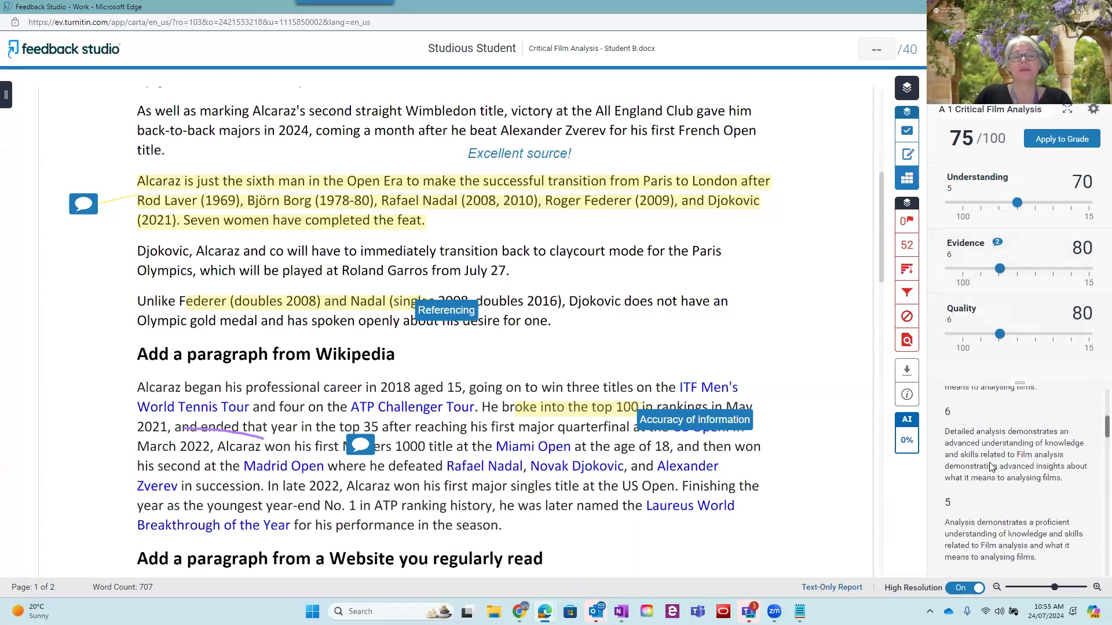
scroll(993, 466, up, 3)
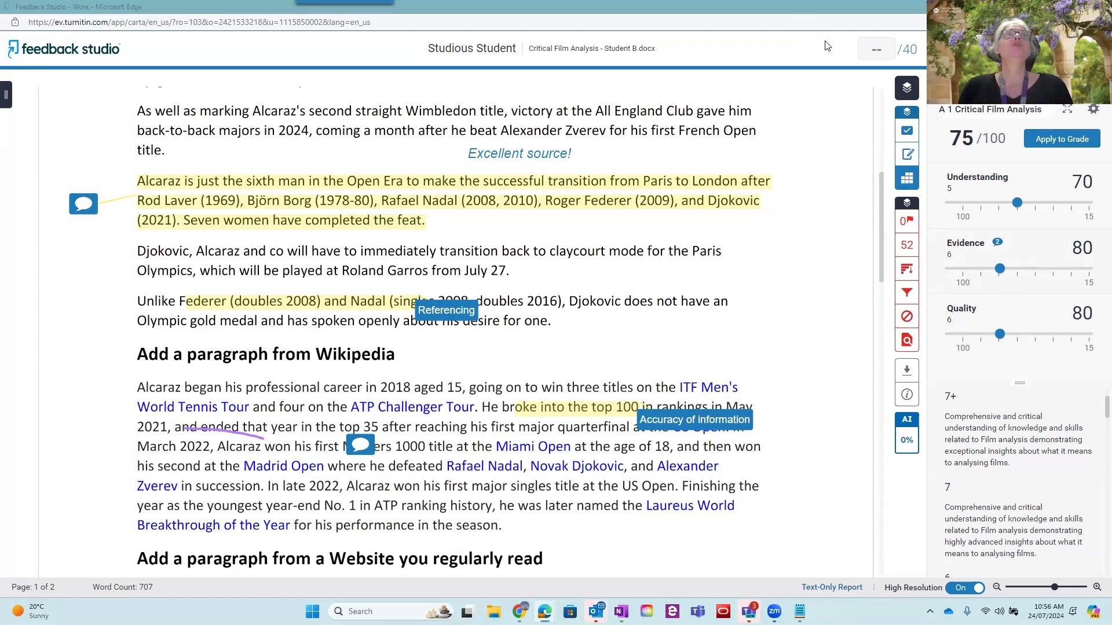
Apply the rubric score to the paper's grade and manually adjust the grade to 31 out of 40
click(1058, 142)
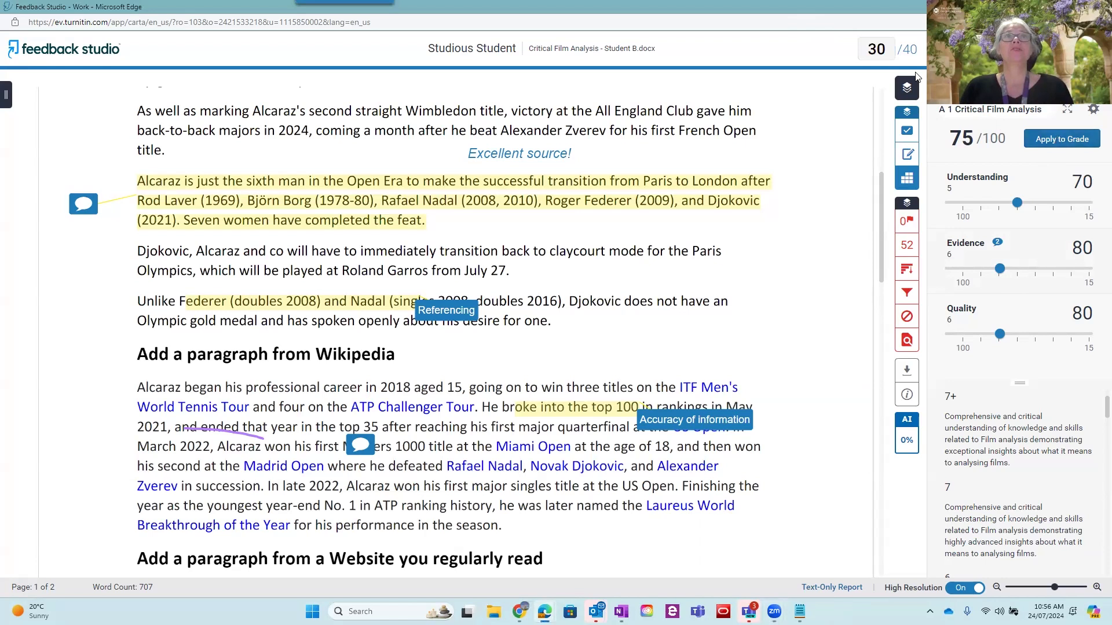
click(890, 47)
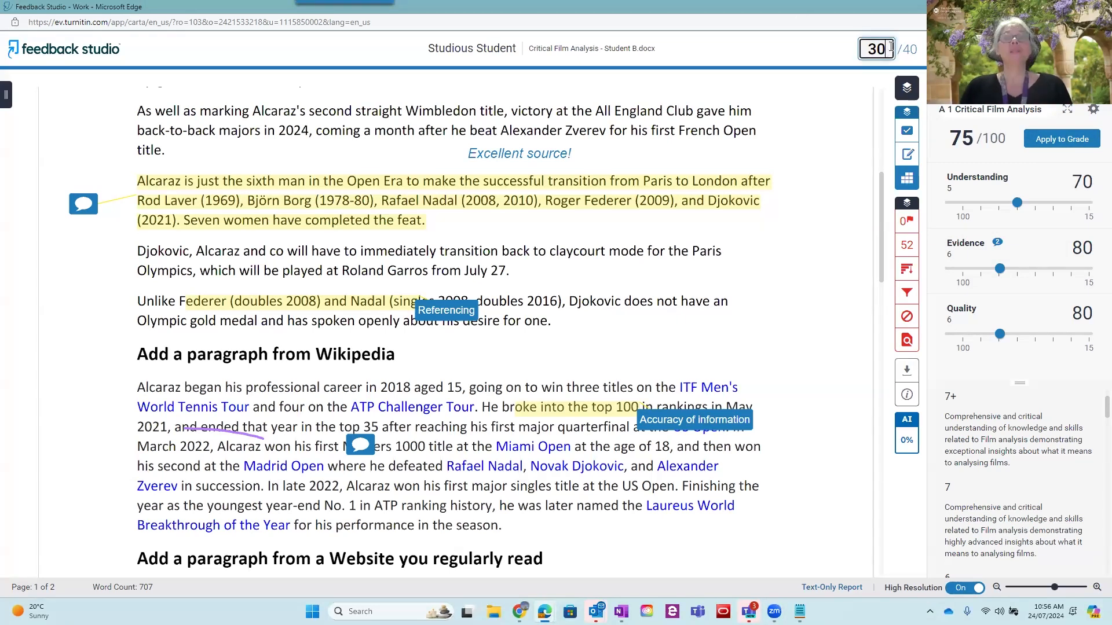
key(BackSpace)
text(1)
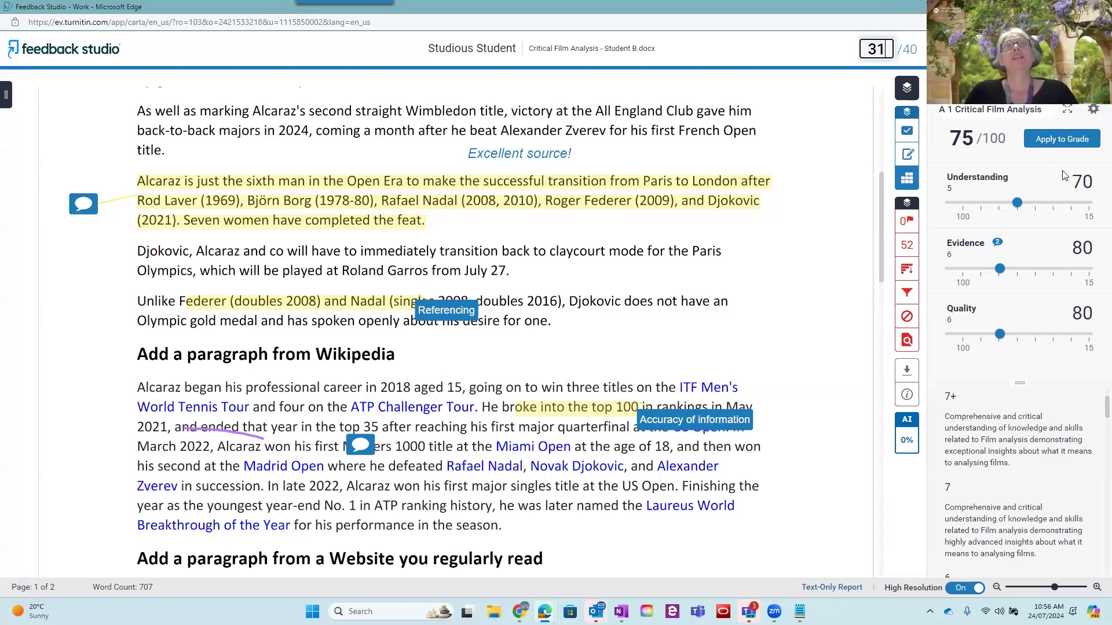
Expand the A 1 Critical Film Analysis rubric in its own window and place it in front, over the middle of the paper
click(1067, 113)
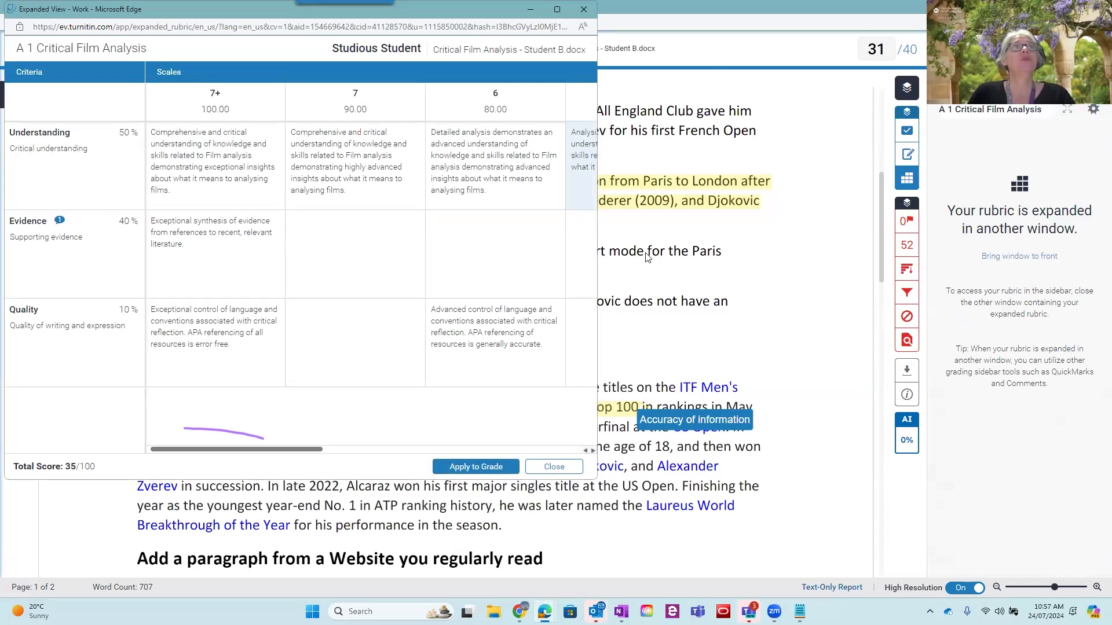
click(715, 284)
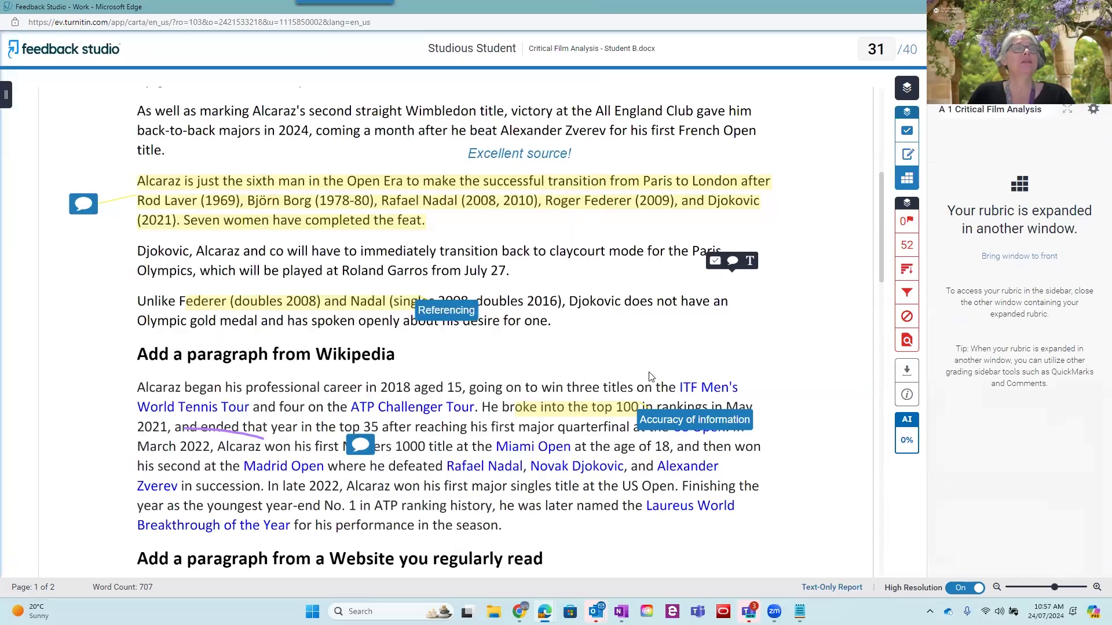
mouse_move(544, 612)
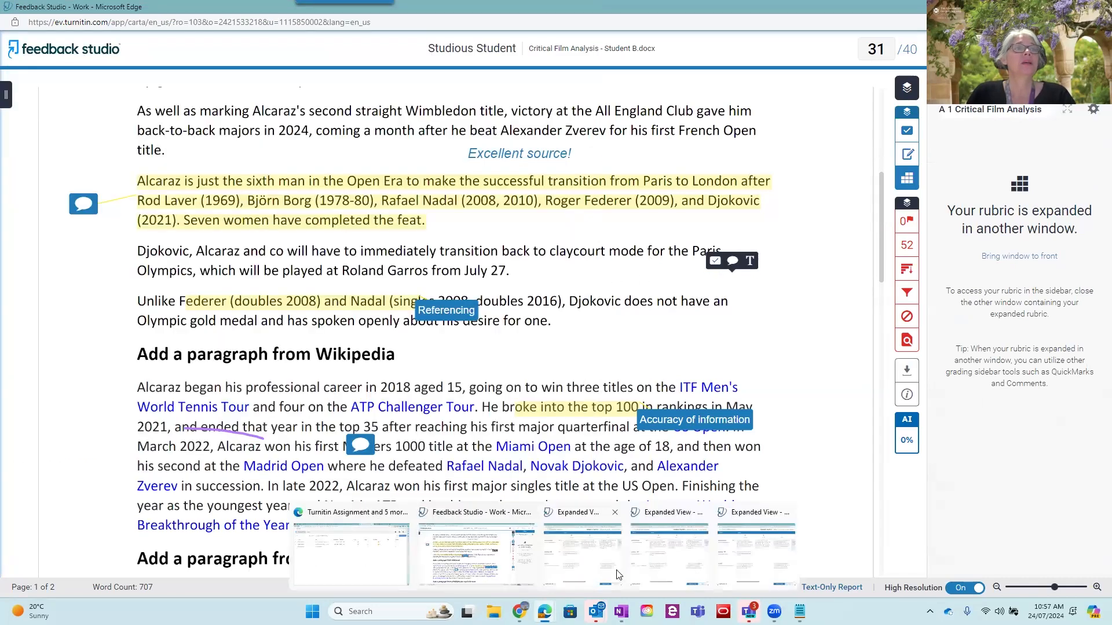
click(668, 567)
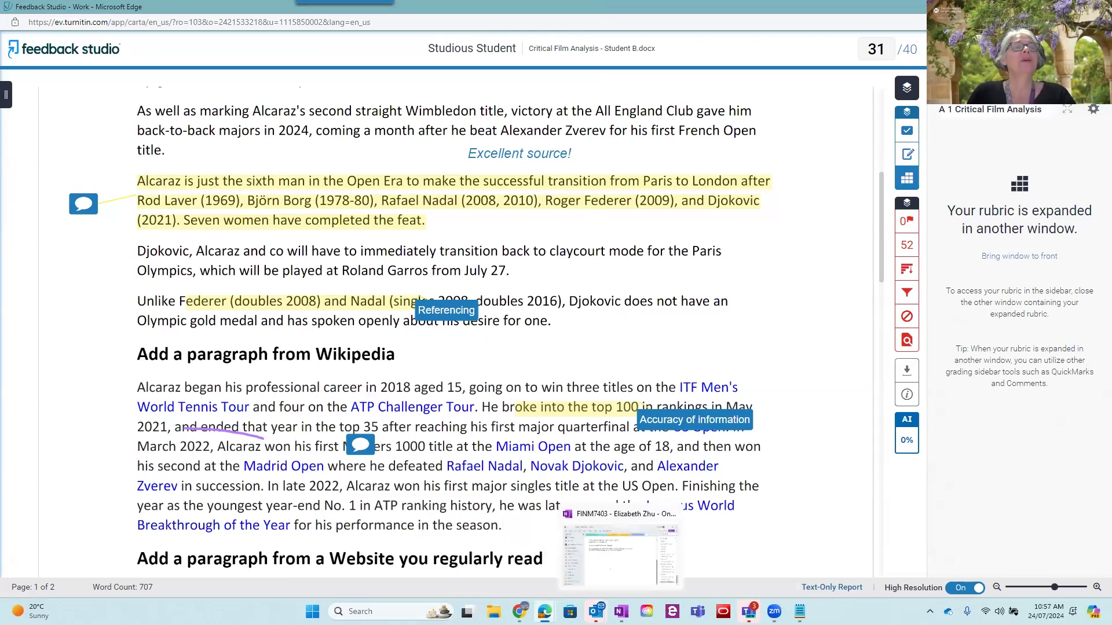
click(575, 555)
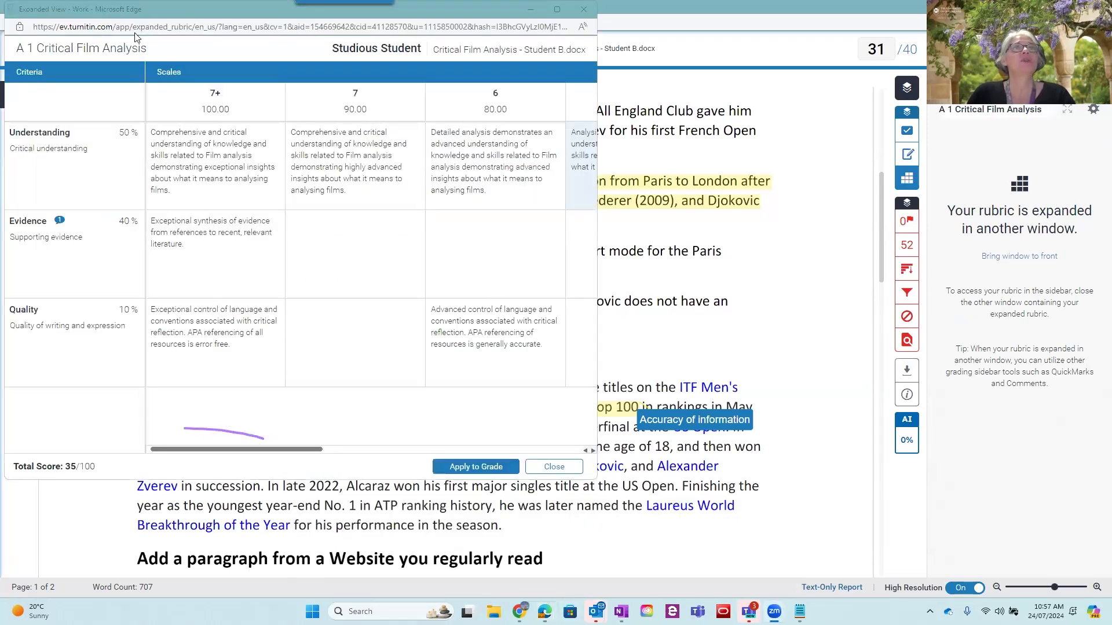
drag(127, 12, 367, 106)
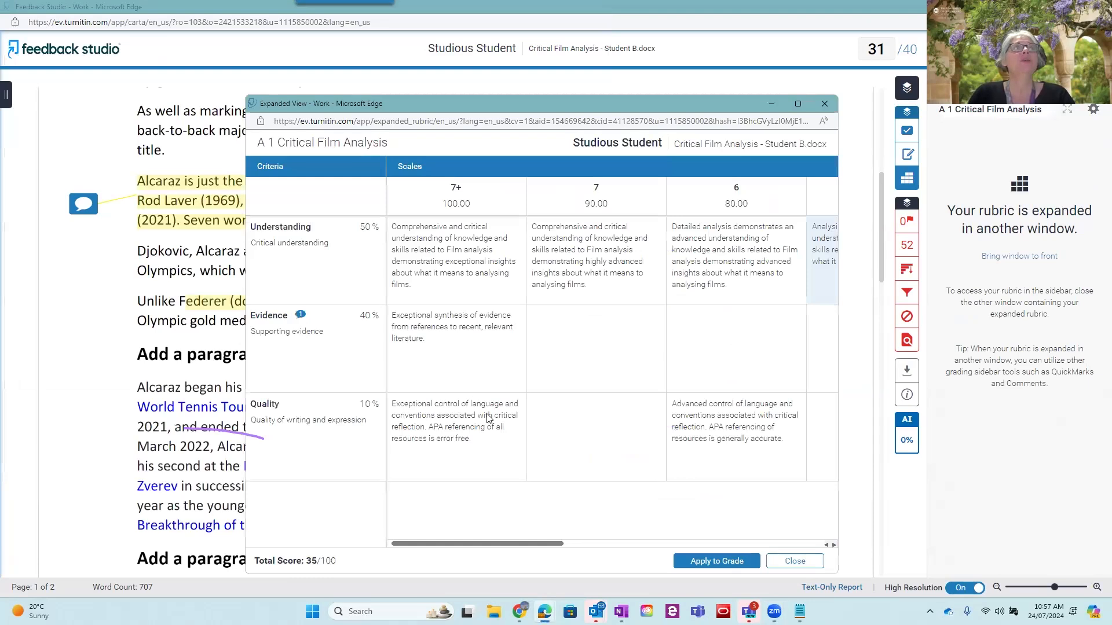
Rate Understanding at 7, Evidence at 6 and Quality at 6, apply the score to the grade, and close the expanded rubric
click(577, 252)
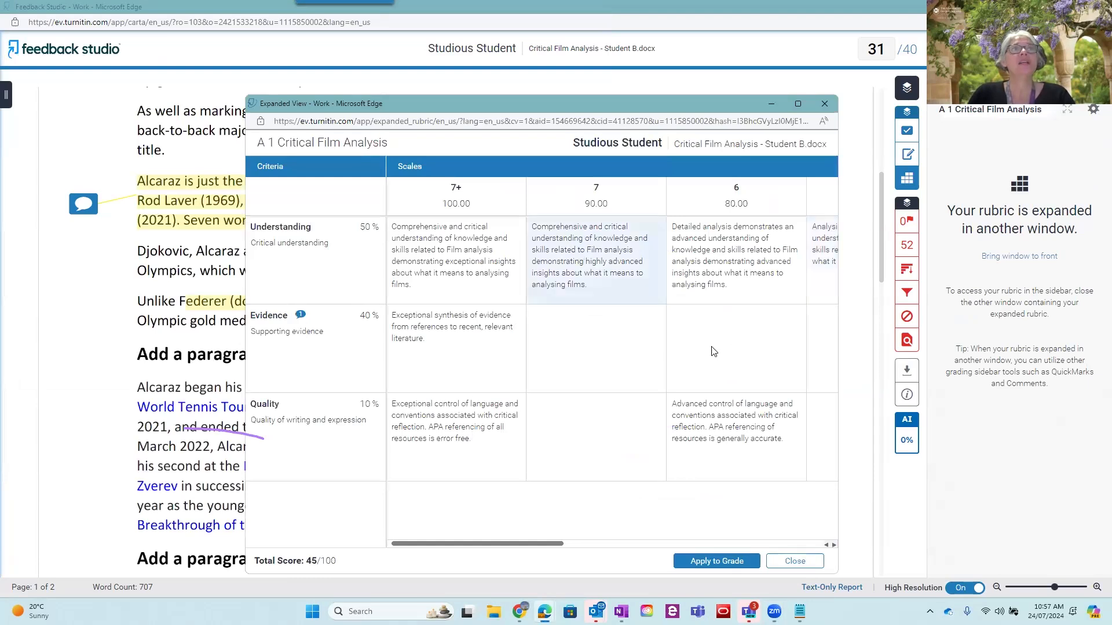
click(719, 438)
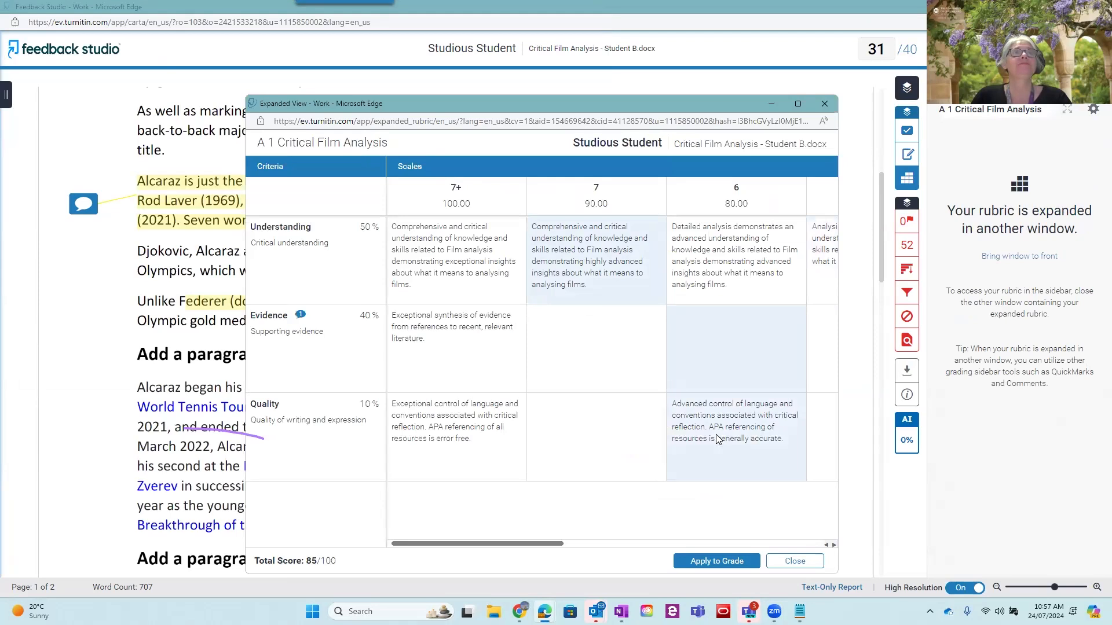
click(706, 561)
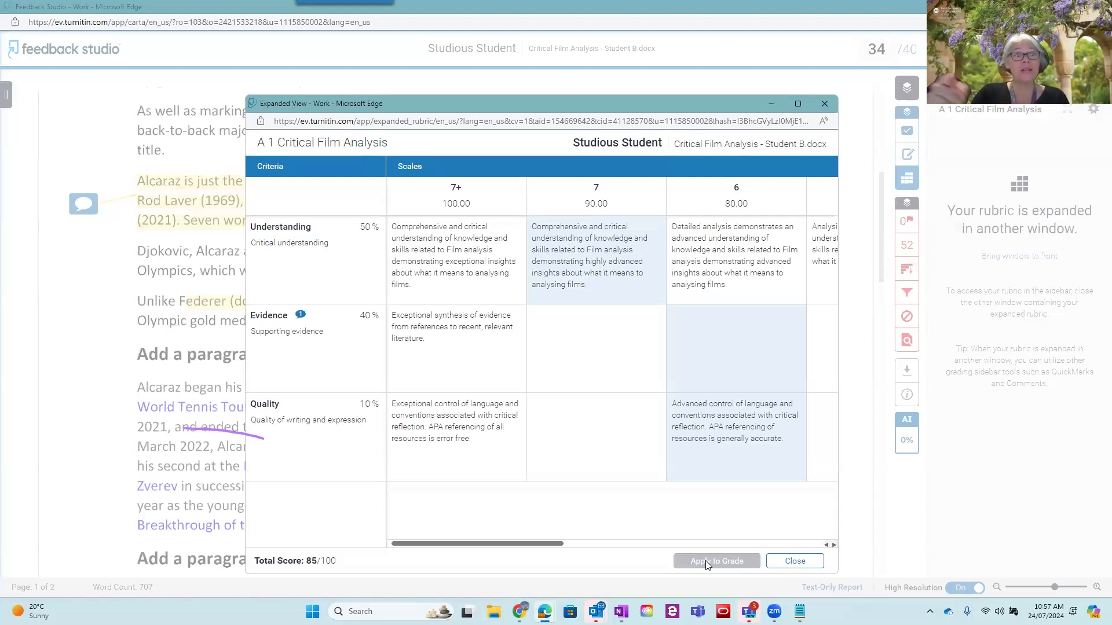
click(804, 565)
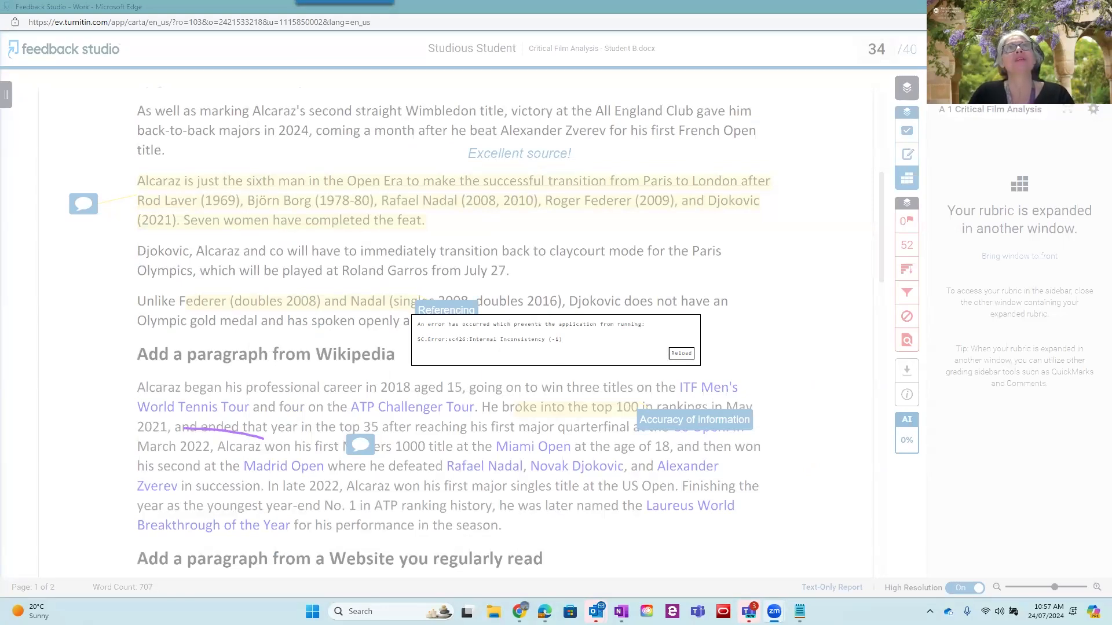
Close the Student B paper and leftover rubric window, and open "Critical Film Analysis - Student A.docx" from the assignment inbox
click(1099, 7)
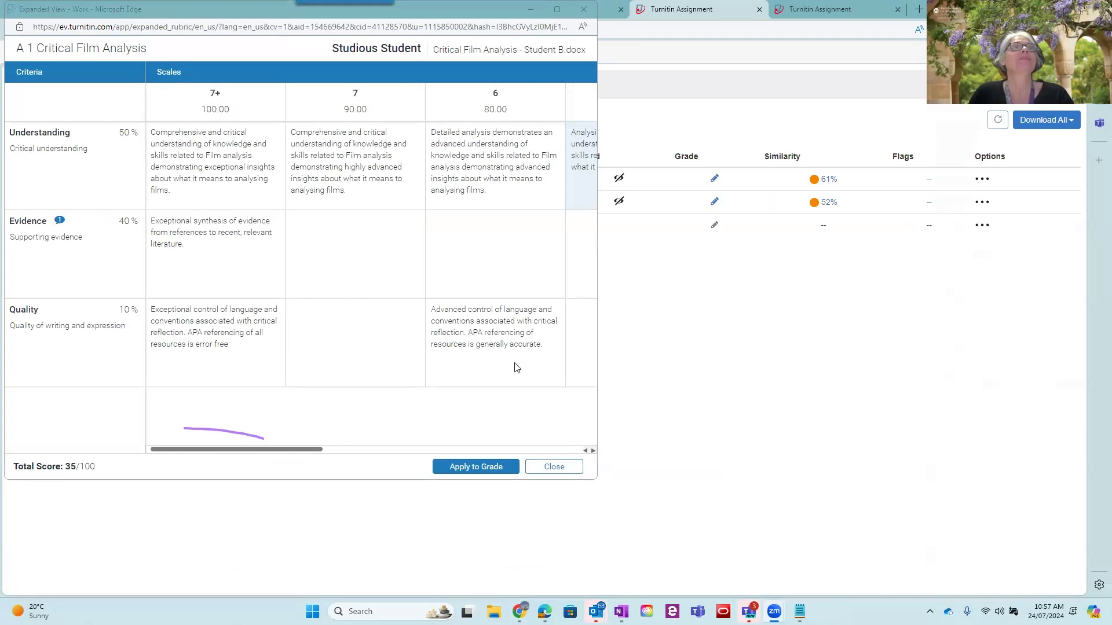
click(545, 469)
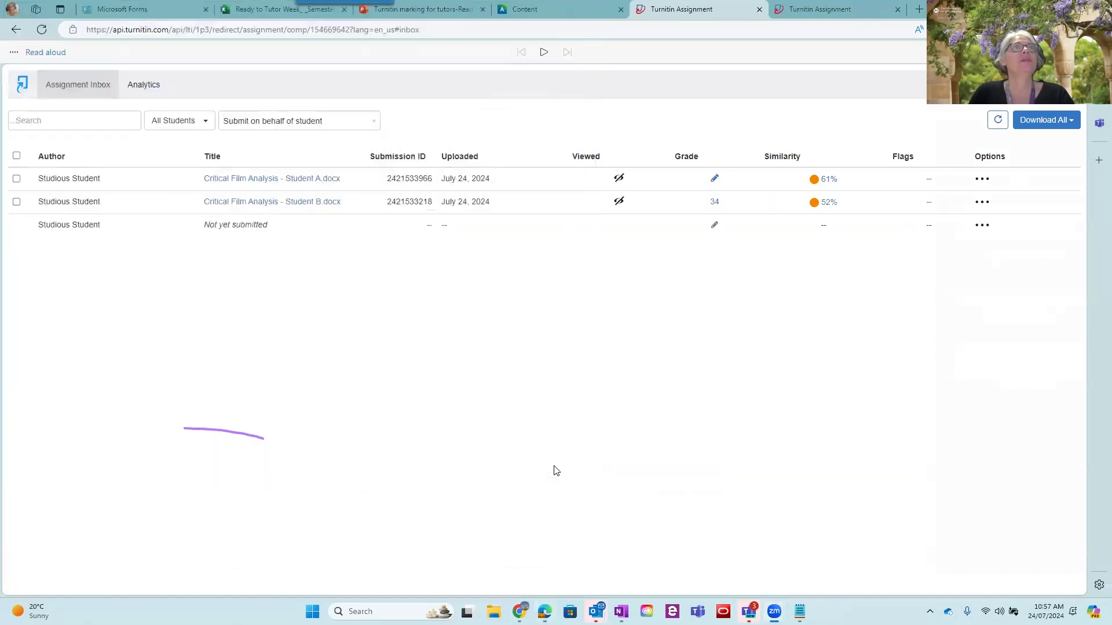
click(318, 184)
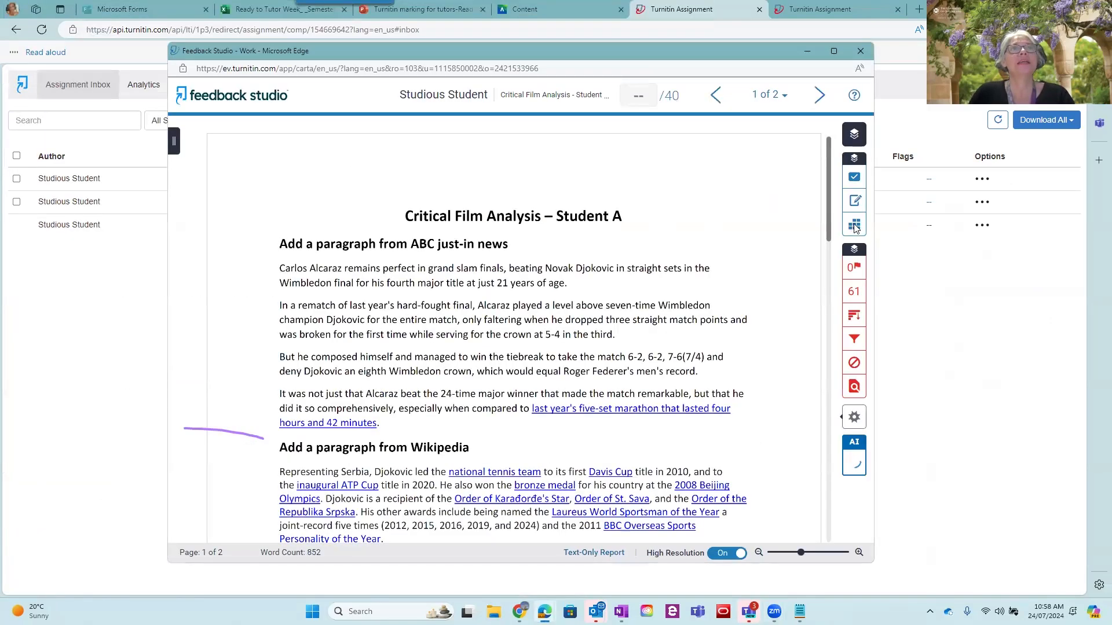
Open the rubric for the Student A paper and score Understanding 70, Evidence 80 and Quality 80
click(855, 226)
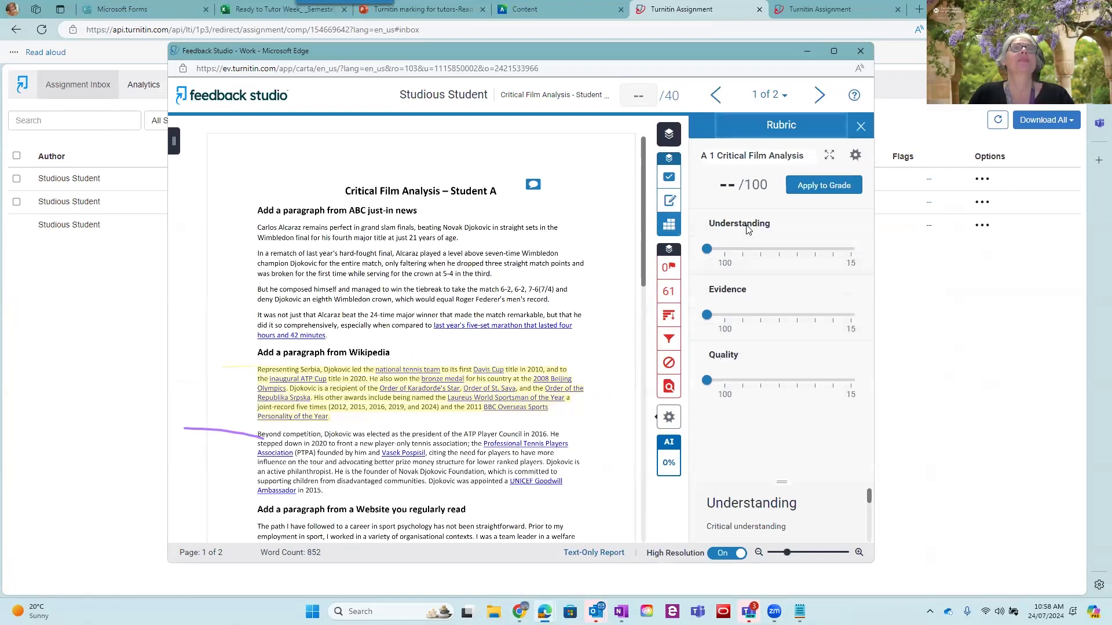
click(778, 250)
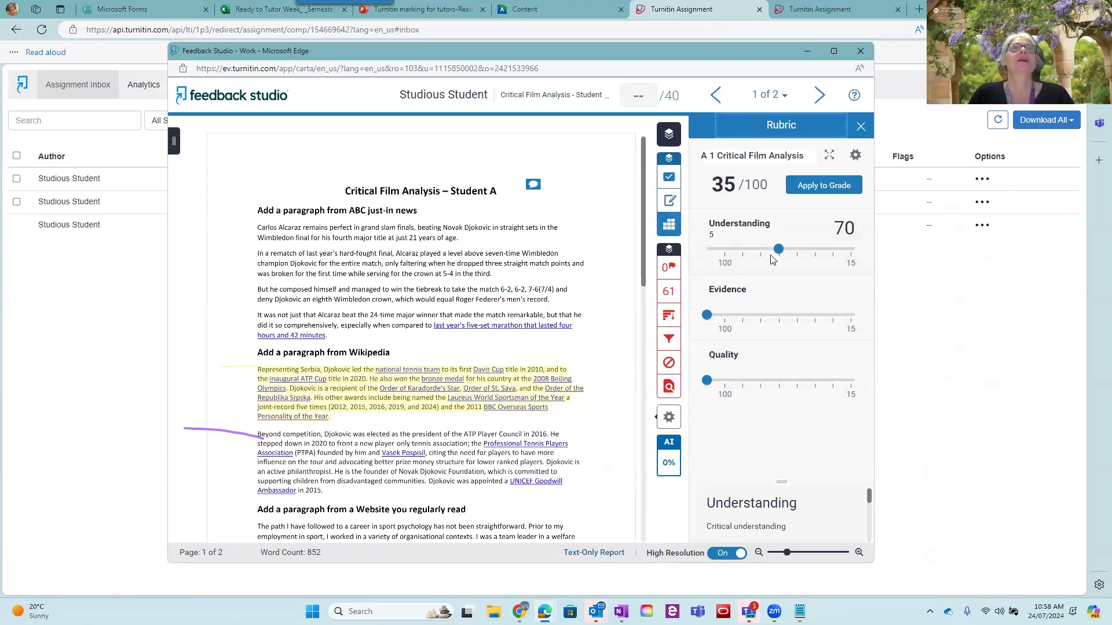
click(761, 315)
click(761, 380)
drag(786, 483, 786, 393)
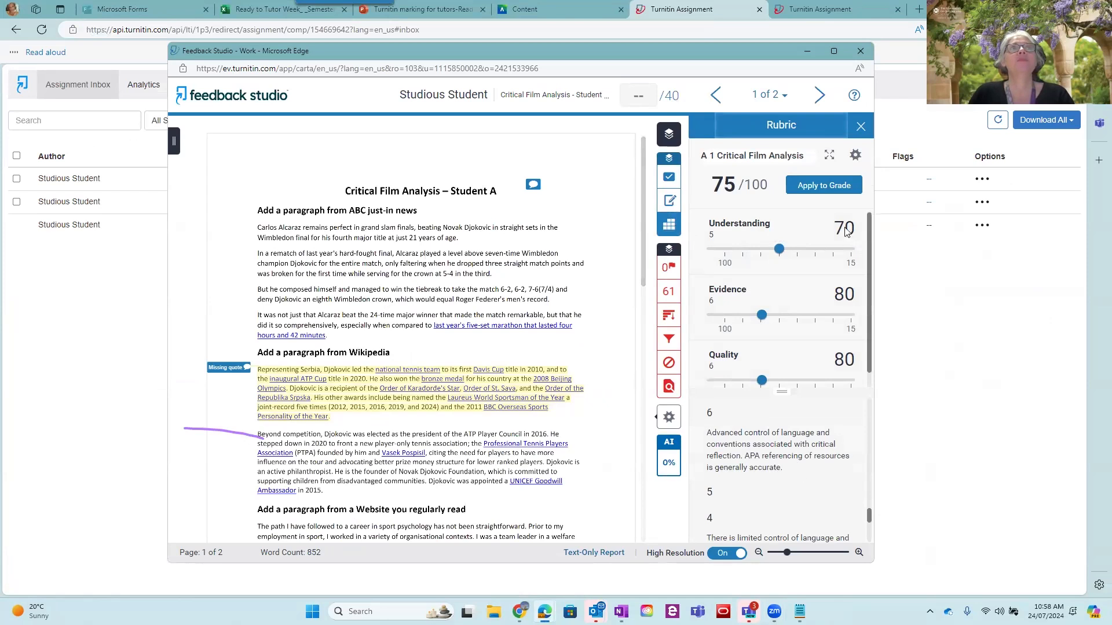
Expand the Student A rubric, rate Understanding at 7, Evidence at 7+ and Quality at 6, and minimise the rubric window
click(830, 154)
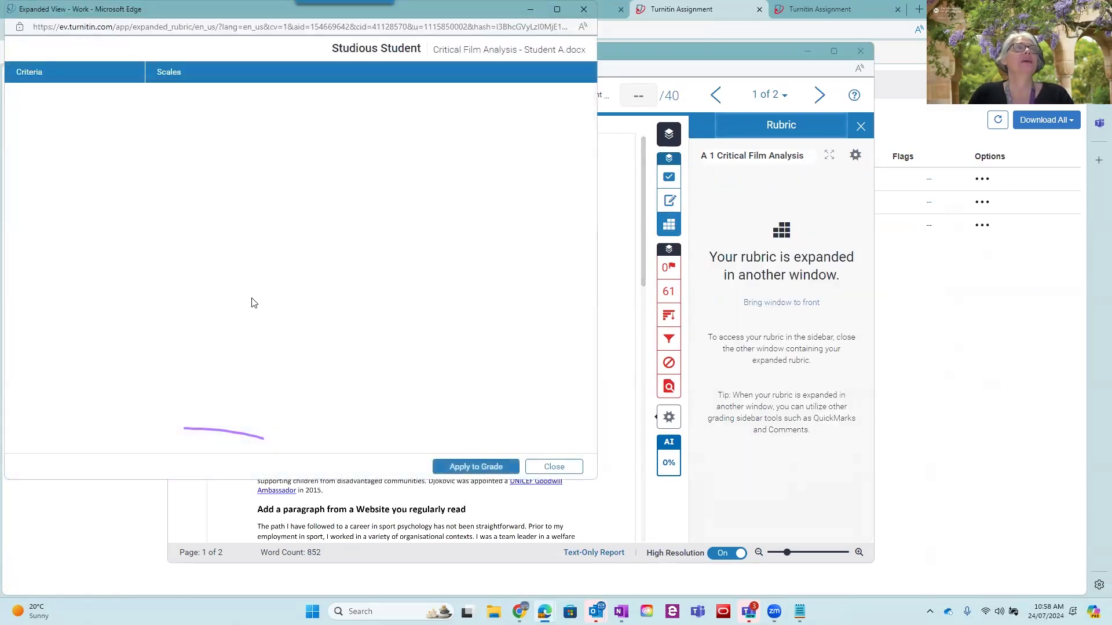
click(356, 157)
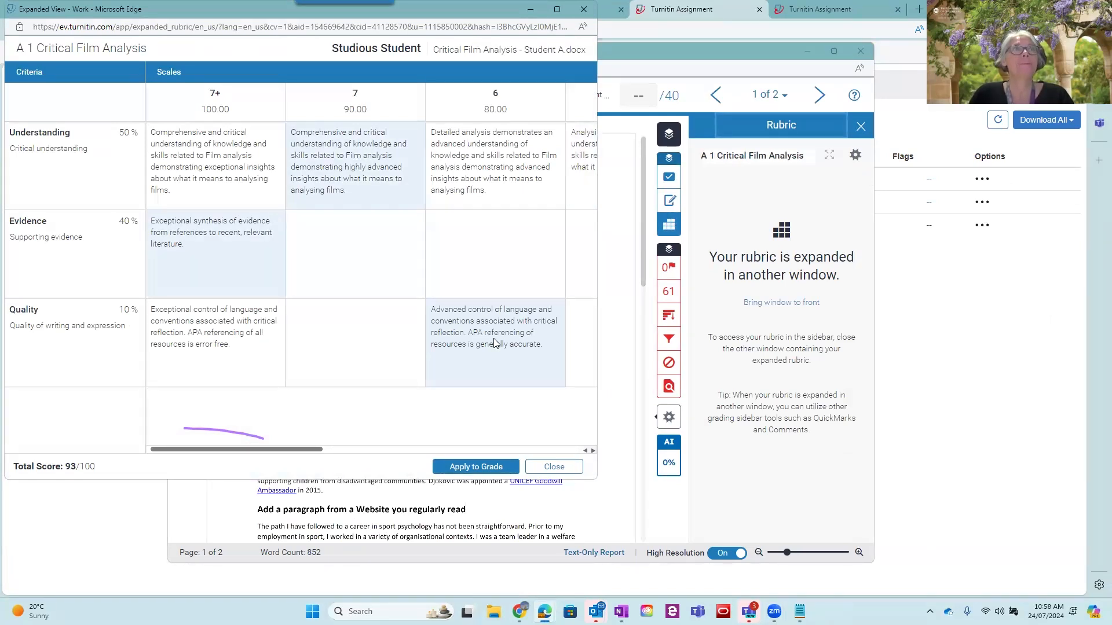
click(536, 9)
Switch to the Turnitin marking presentation and advance past "Turnitin Resources" to the "eLearning System and Support services for staff" slide
click(417, 9)
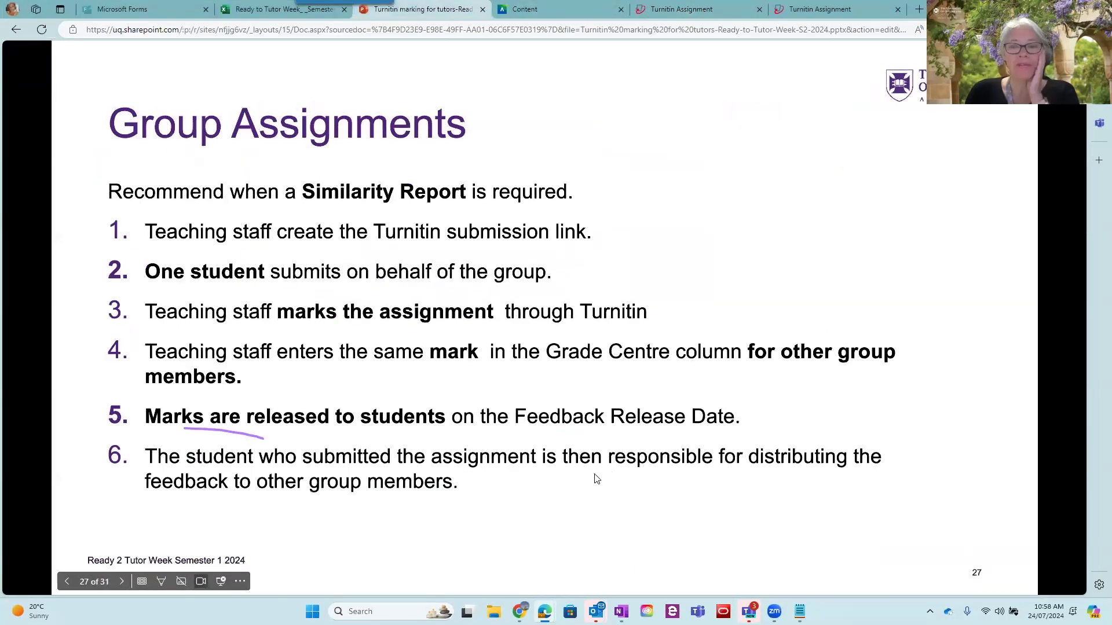
click(563, 487)
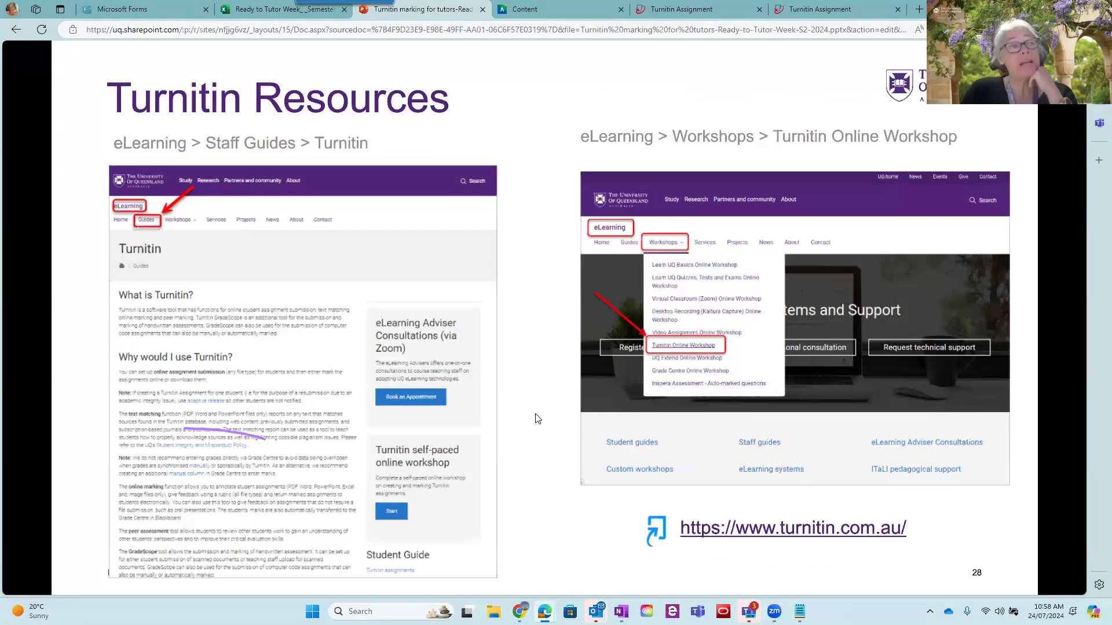
key(Right)
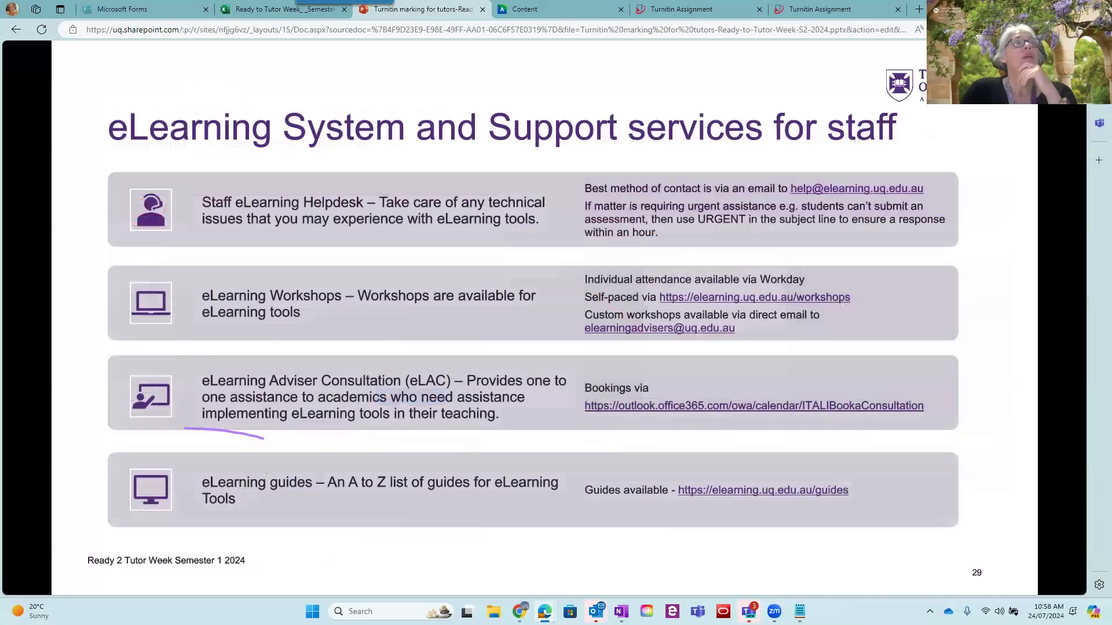